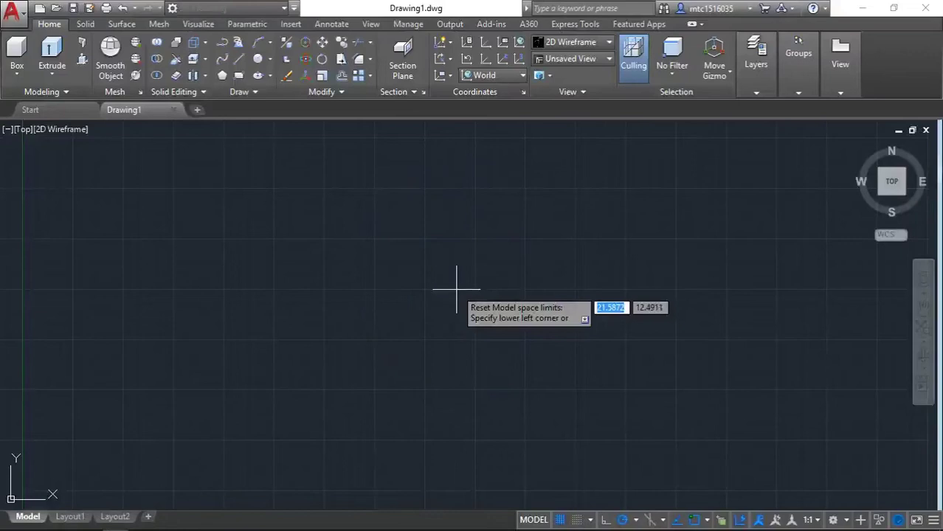
Reset the drawing limits from 0,0 and zoom to show the whole limits.
{"action": "key", "text": "Return"}
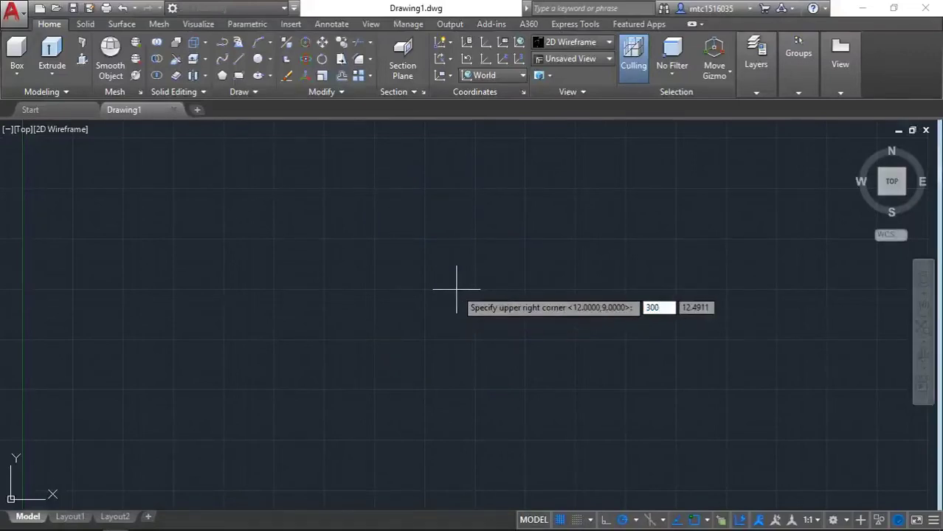
{"action": "key", "text": "Return"}
{"action": "type", "text": "z"}
{"action": "key", "text": "Return"}
{"action": "type", "text": "a"}
{"action": "key", "text": "Return"}
Set drawing units to 0.00 length precision with Millimeters insertion scale.
{"action": "type", "text": "units"}
{"action": "key", "text": "Return"}
{"action": "left_click", "coordinate": [413, 202]}
{"action": "left_click", "coordinate": [398, 230]}
{"action": "left_click", "coordinate": [409, 270]}
{"action": "left_click", "coordinate": [384, 333]}
{"action": "left_click", "coordinate": [410, 269]}
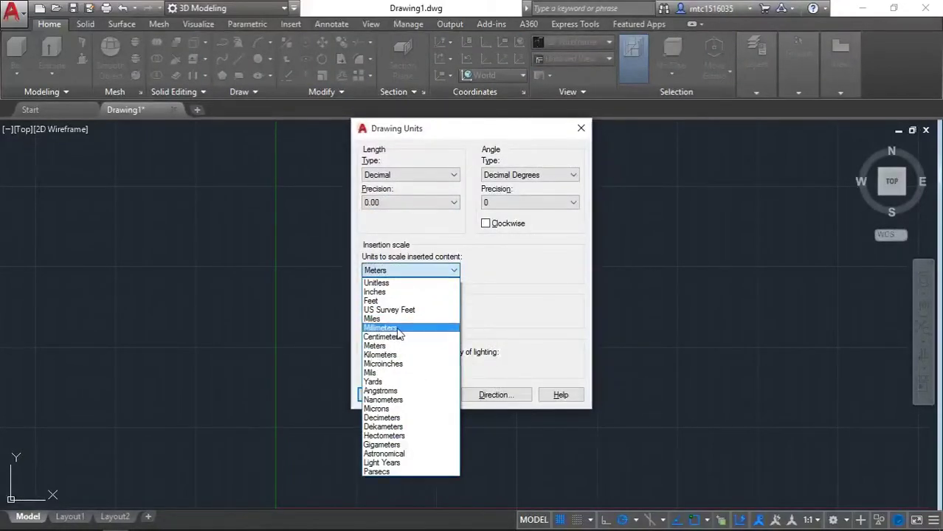
{"action": "left_click", "coordinate": [397, 328]}
{"action": "left_click", "coordinate": [379, 395]}
{"action": "middle_click_drag", "start_coordinate": [452, 316], "coordinate": [452, 320]}
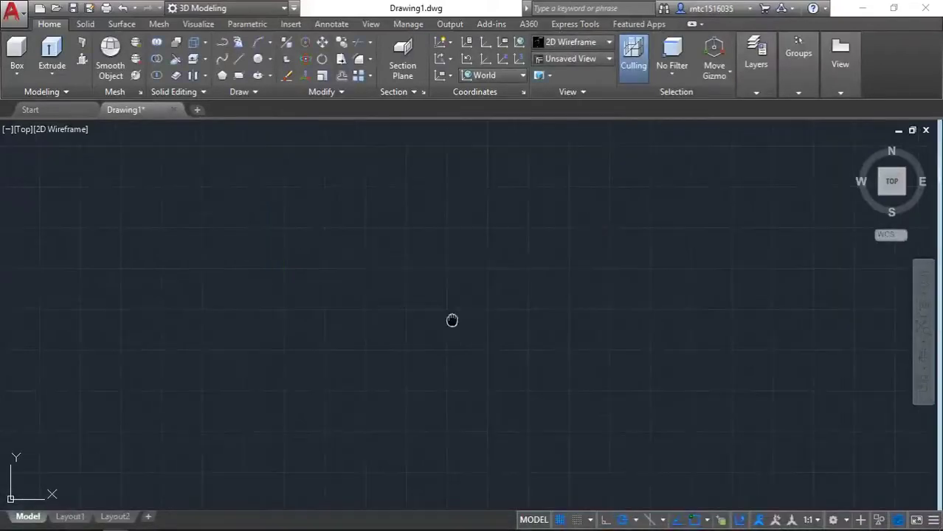
Draw a closed four-line rectangle with a 22-unit top edge and 14-unit right side.
{"action": "type", "text": "l"}
{"action": "key", "text": "Return"}
{"action": "left_click", "coordinate": [345, 329]}
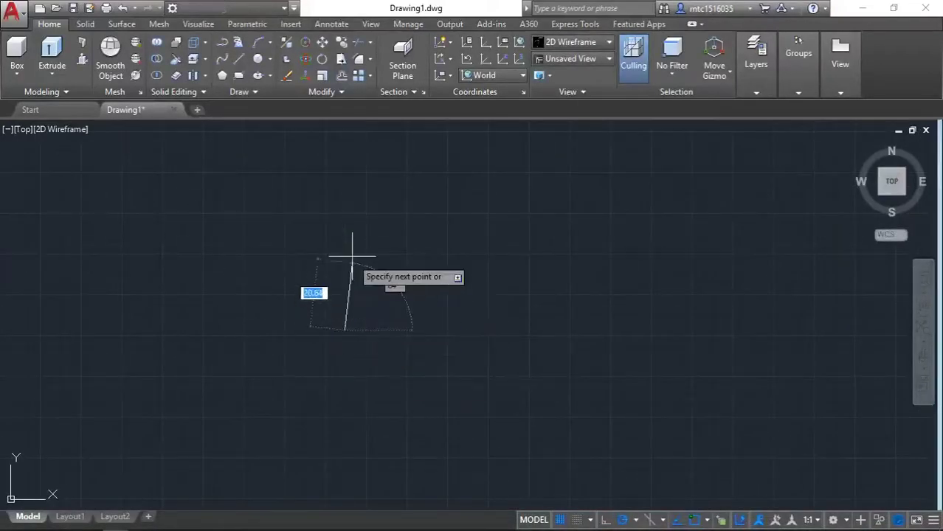
{"action": "key", "text": "Return"}
{"action": "scroll", "coordinate": [368, 315], "scroll_direction": "down", "scroll_amount": 2}
{"action": "scroll", "coordinate": [368, 315], "scroll_direction": "up", "scroll_amount": 5}
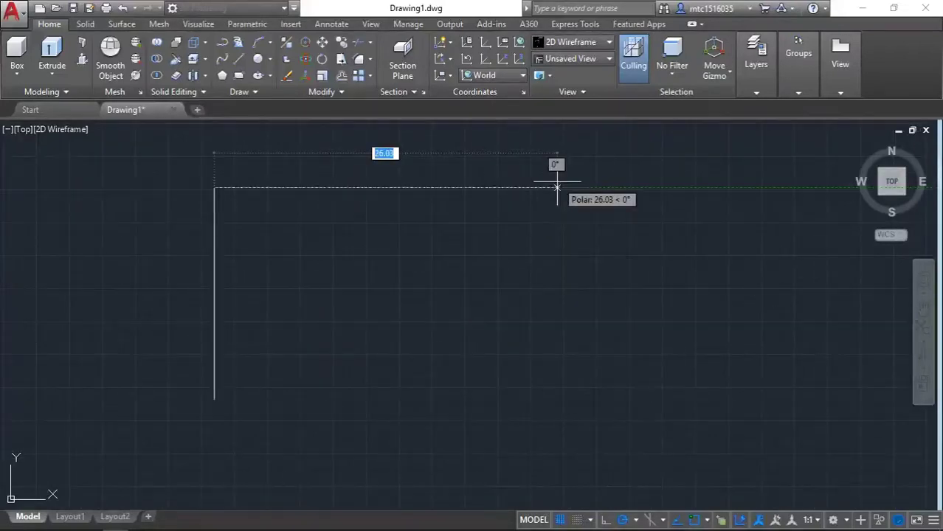
{"action": "type", "text": "22"}
{"action": "key", "text": "Return"}
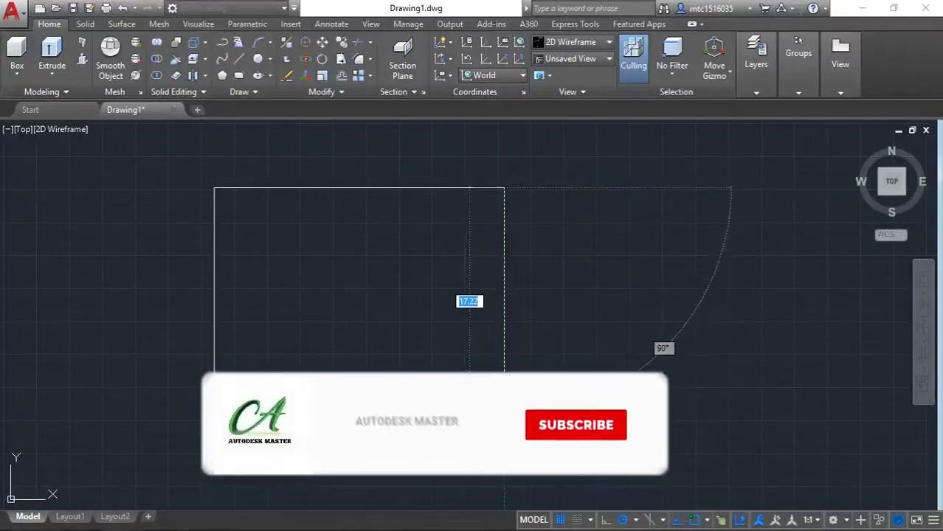
{"action": "type", "text": "14"}
{"action": "key", "text": "Return"}
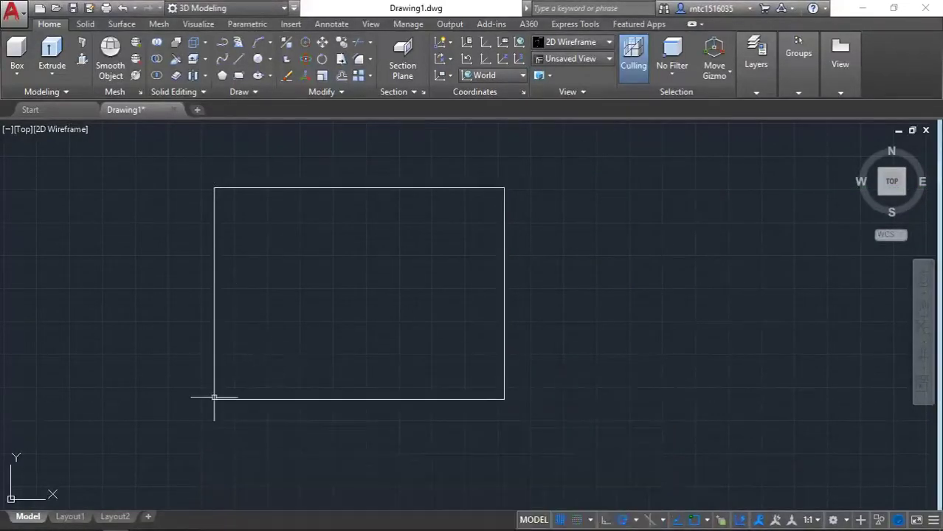
{"action": "type", "text": "l"}
With Ortho on, draw a vertical divider 17 units in from the rectangle's left side.
{"action": "key", "text": "Return"}
{"action": "left_click", "coordinate": [215, 399]}
{"action": "left_click", "coordinate": [604, 520]}
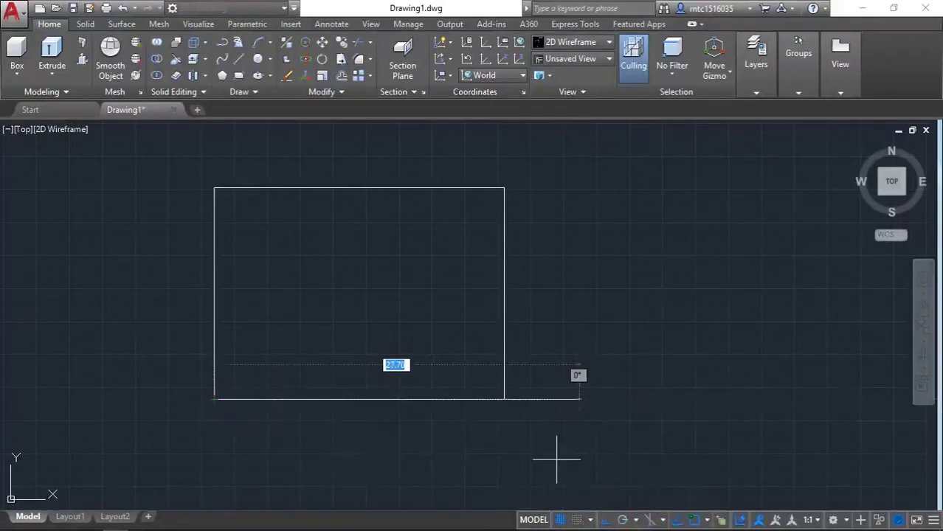
{"action": "left_click", "coordinate": [438, 399]}
{"action": "left_click", "coordinate": [438, 188]}
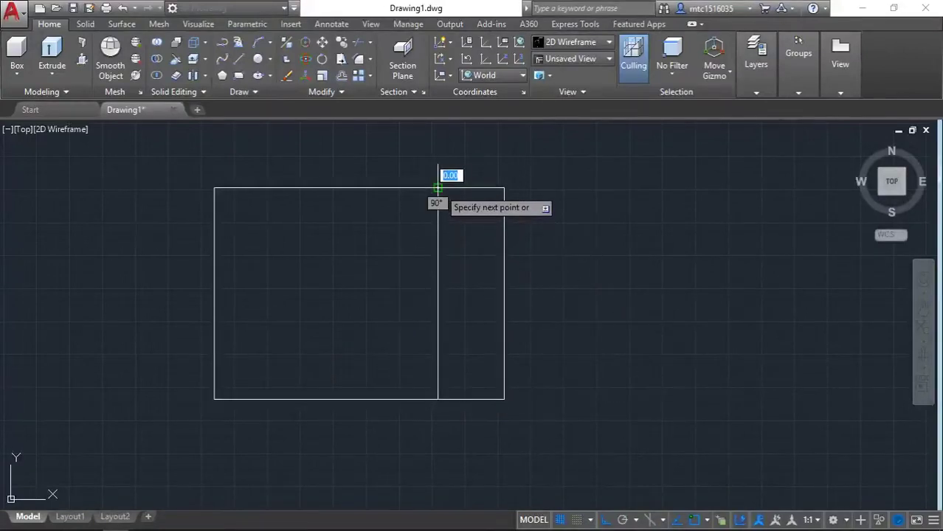
{"action": "key", "text": "Escape"}
{"action": "type", "text": "f"}
{"action": "key", "text": "Return"}
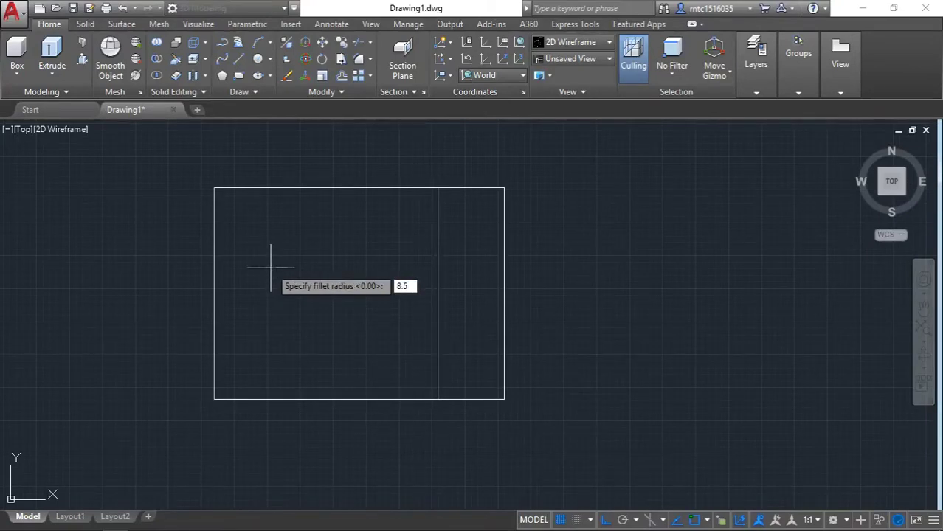
Fillet both top corners of the left portion to form a semicircular arch.
{"action": "left_click", "coordinate": [212, 217]}
{"action": "left_click", "coordinate": [246, 188]}
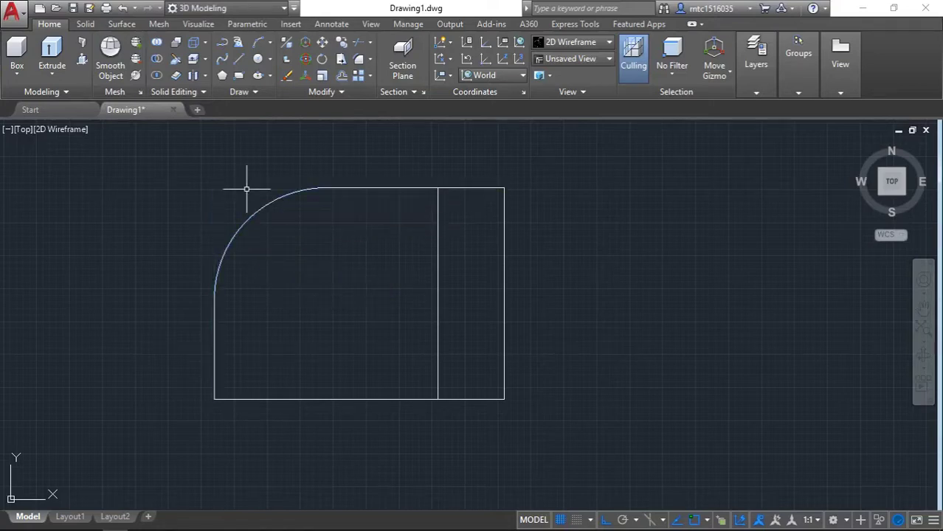
{"action": "key", "text": "Return"}
{"action": "left_click", "coordinate": [438, 222]}
{"action": "left_click", "coordinate": [391, 189]}
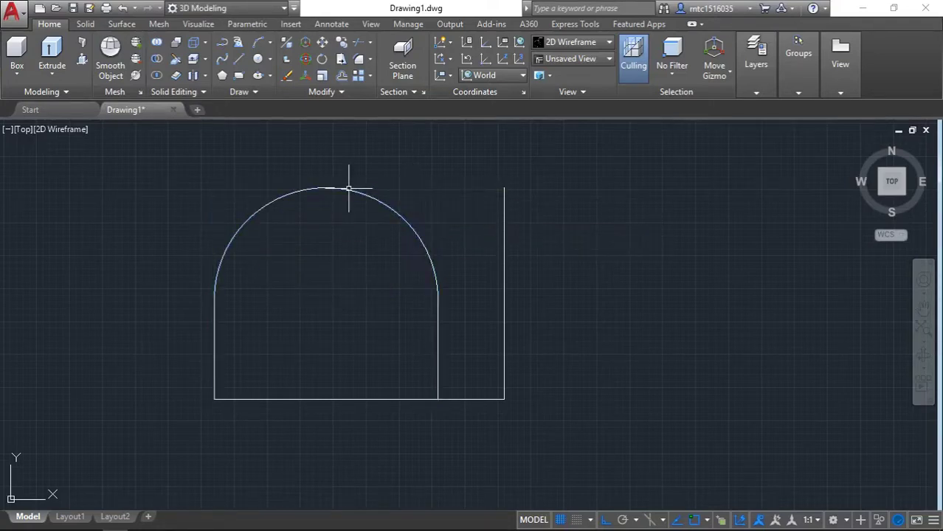
Redraw the top line from the right corner to the arch and join the outline into one piece.
{"action": "key", "text": "l"}
{"action": "key", "text": "Return"}
{"action": "left_click", "coordinate": [504, 188]}
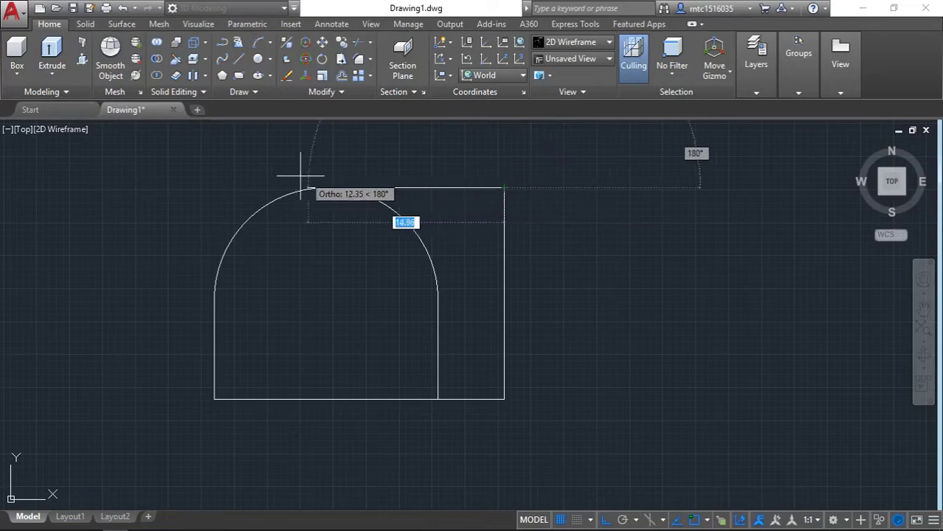
{"action": "left_click", "coordinate": [325, 188]}
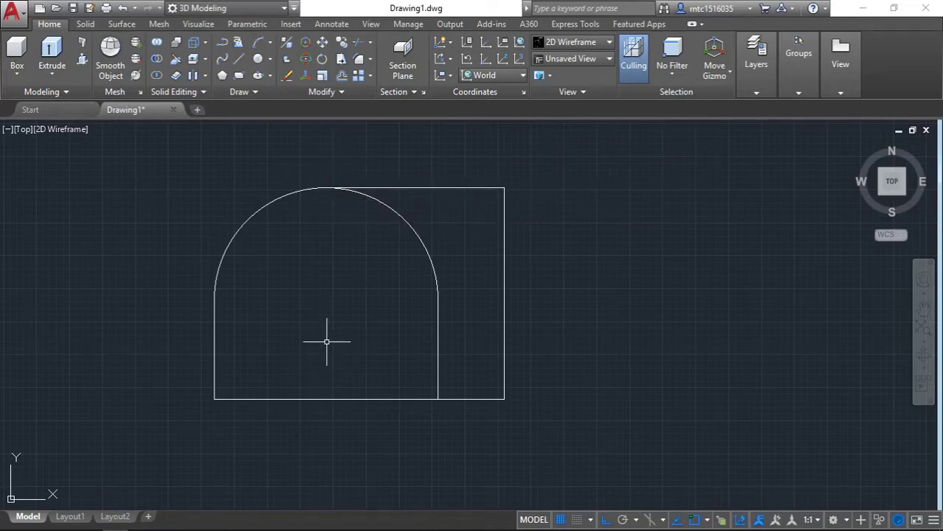
{"action": "type", "text": "o"}
{"action": "key", "text": "Return"}
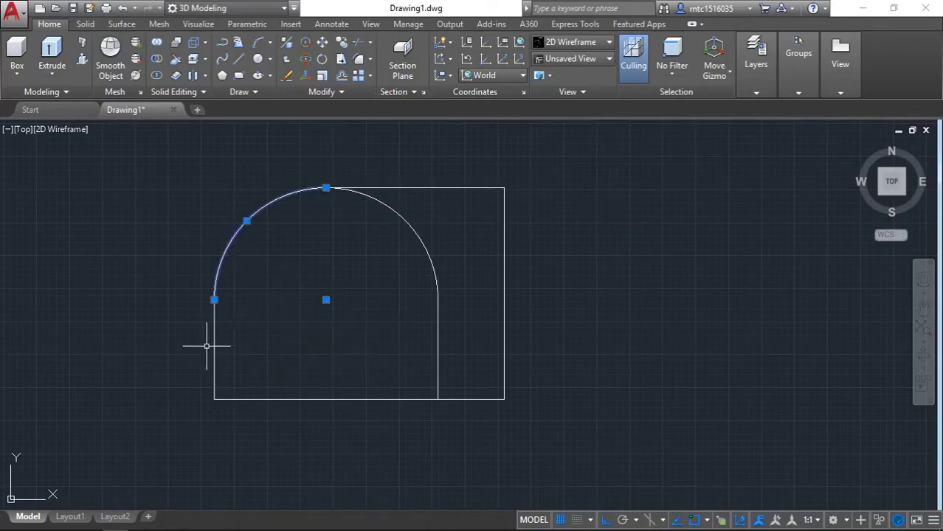
{"action": "type", "text": "j"}
{"action": "key", "text": "Return"}
Offset the arch outline inward to create a smaller inner arch.
{"action": "type", "text": "o"}
{"action": "key", "text": "Return"}
{"action": "left_click", "coordinate": [259, 214]}
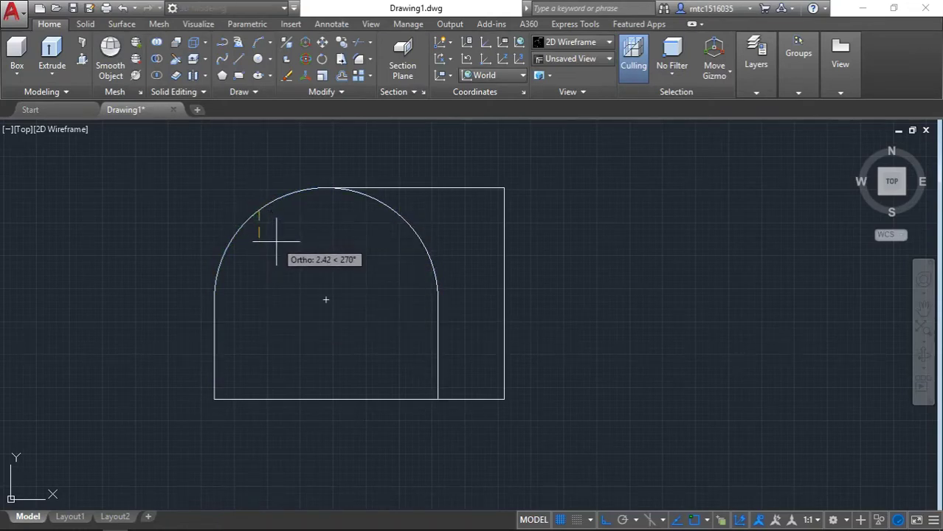
{"action": "left_click", "coordinate": [275, 241]}
{"action": "left_click", "coordinate": [280, 195]}
{"action": "left_click", "coordinate": [272, 238]}
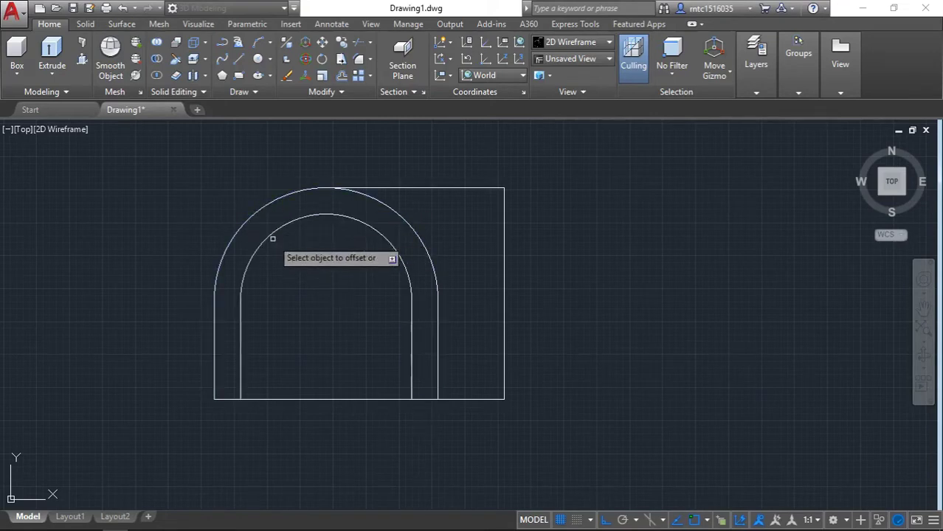
{"action": "key", "text": "Return"}
{"action": "scroll", "coordinate": [263, 332], "scroll_direction": "up", "scroll_amount": 4}
{"action": "middle_click_drag", "start_coordinate": [251, 362], "coordinate": [311, 341]}
{"action": "type", "text": "l"}
{"action": "key", "text": "Return"}
{"action": "left_click", "coordinate": [293, 429]}
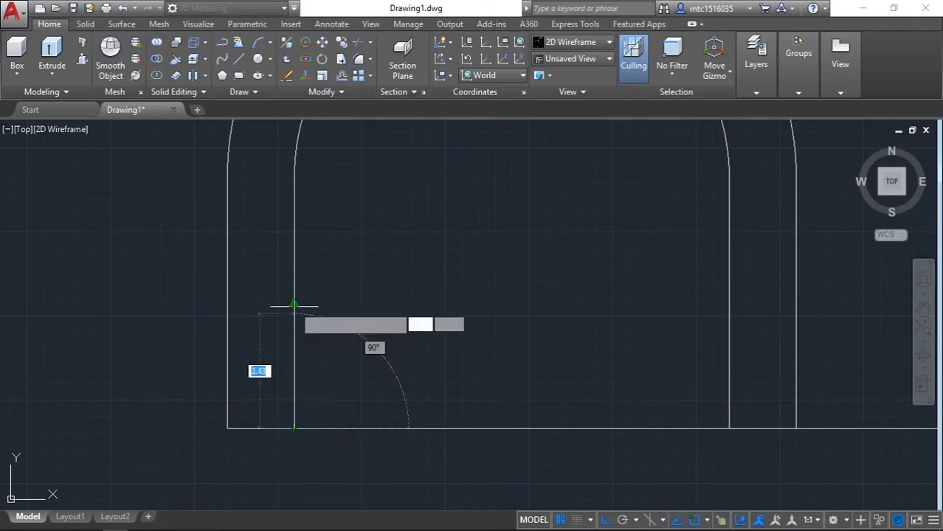
Draw the rib's 2.5-unit vertical and 1-unit horizontal edges, plus a short horizontal line.
{"action": "type", "text": "2.5"}
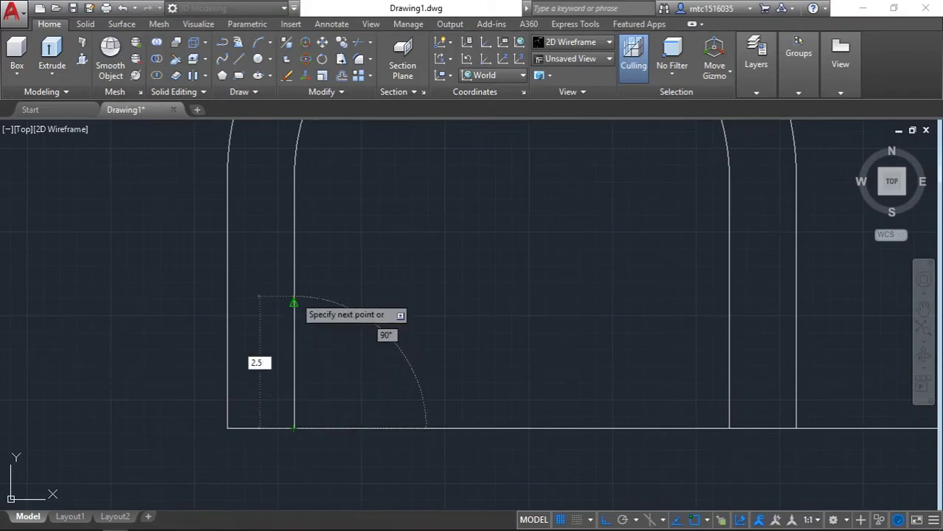
{"action": "key", "text": "Return"}
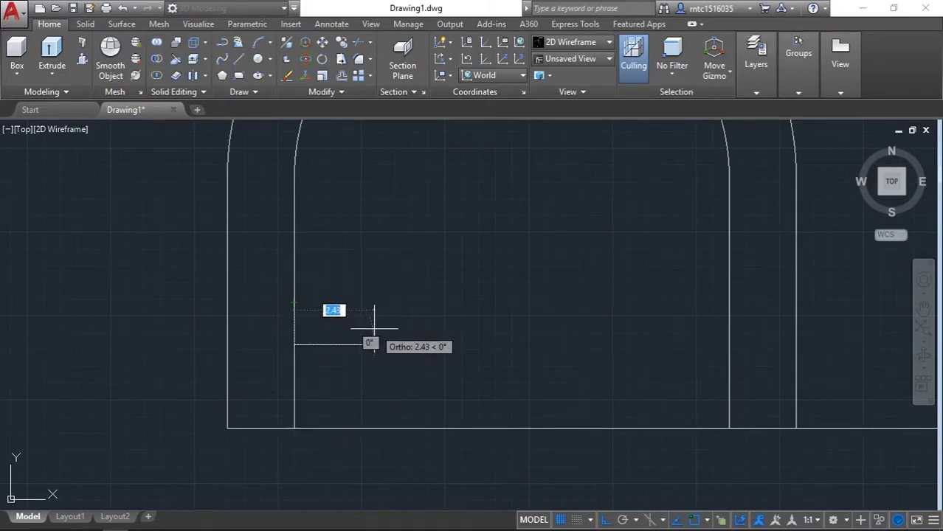
{"action": "type", "text": "1"}
{"action": "key", "text": "Return"}
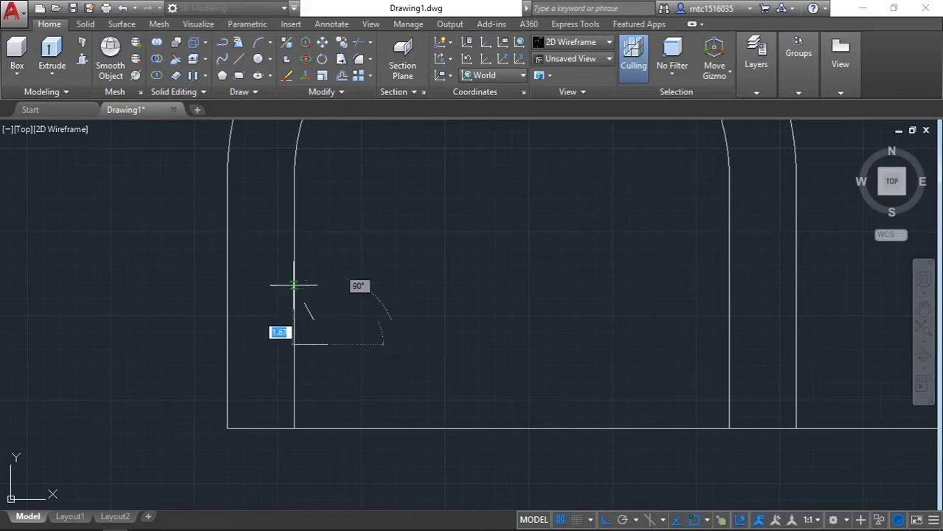
{"action": "key", "text": "Escape"}
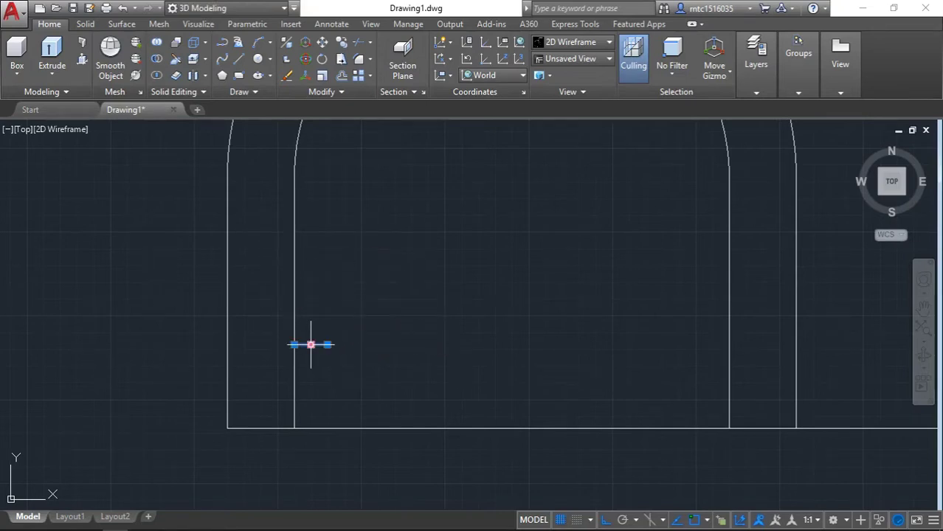
{"action": "key", "text": "Return"}
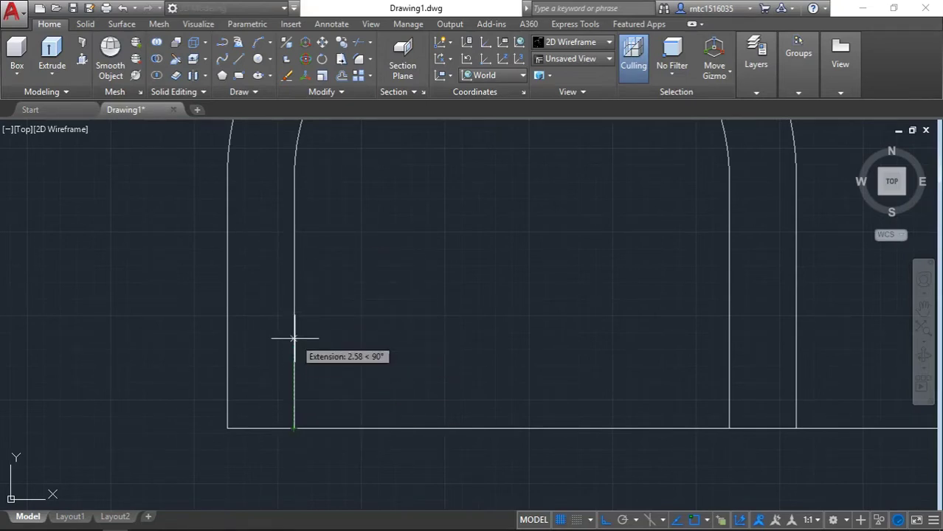
{"action": "left_click", "coordinate": [294, 343]}
{"action": "left_click", "coordinate": [310, 344]}
{"action": "key", "text": "Escape"}
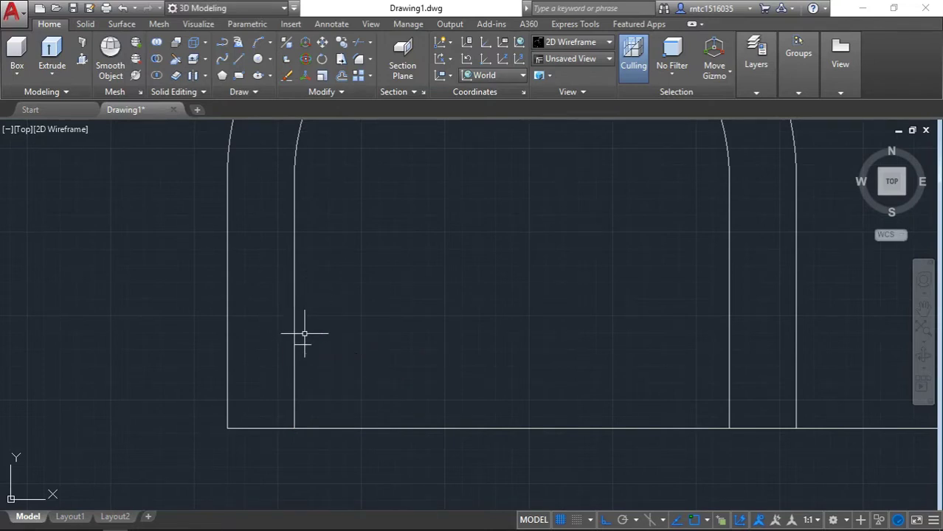
Add the rib's 7-unit vertical edge to complete the tapered wedge.
{"action": "key", "text": "Return"}
{"action": "left_click", "coordinate": [293, 344]}
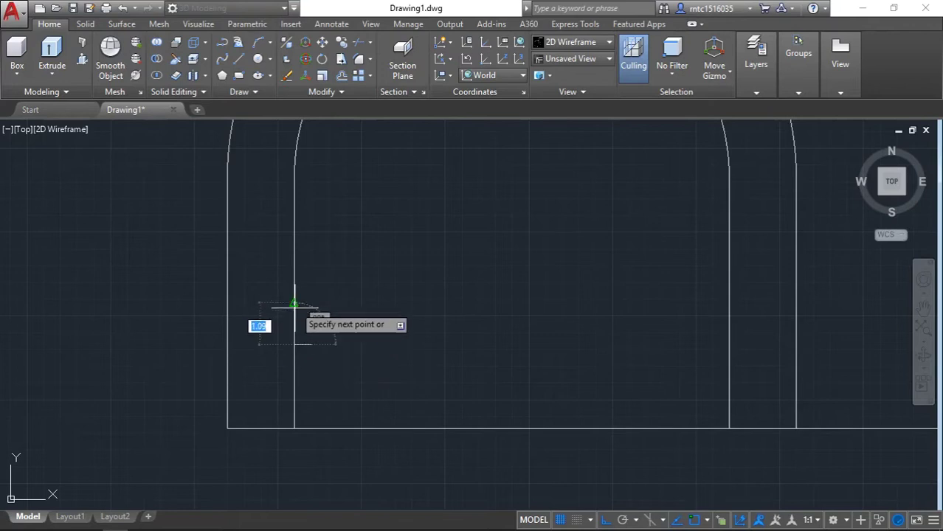
{"action": "type", "text": "1.7"}
{"action": "key", "text": "Return"}
{"action": "key", "text": "Return"}
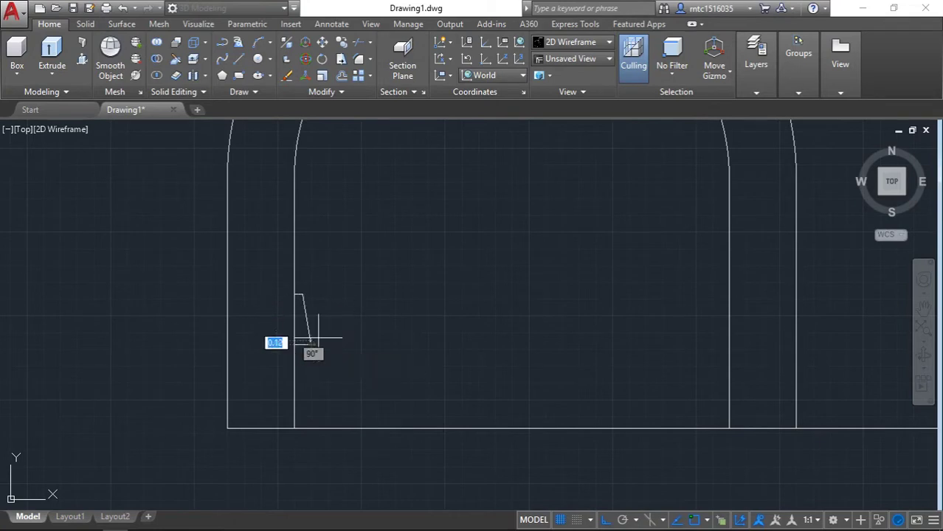
{"action": "scroll", "coordinate": [325, 332], "scroll_direction": "down", "scroll_amount": 2}
{"action": "scroll", "coordinate": [329, 322], "scroll_direction": "down", "scroll_amount": 1}
{"action": "scroll", "coordinate": [329, 361], "scroll_direction": "down", "scroll_amount": 1}
{"action": "scroll", "coordinate": [328, 363], "scroll_direction": "up", "scroll_amount": 4}
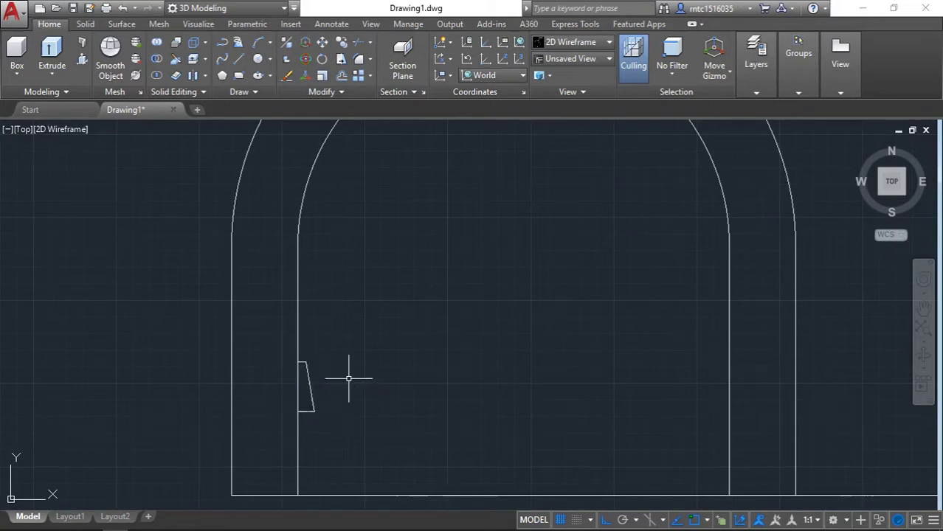
{"action": "scroll", "coordinate": [432, 320], "scroll_direction": "down", "scroll_amount": 6}
{"action": "type", "text": "m"}
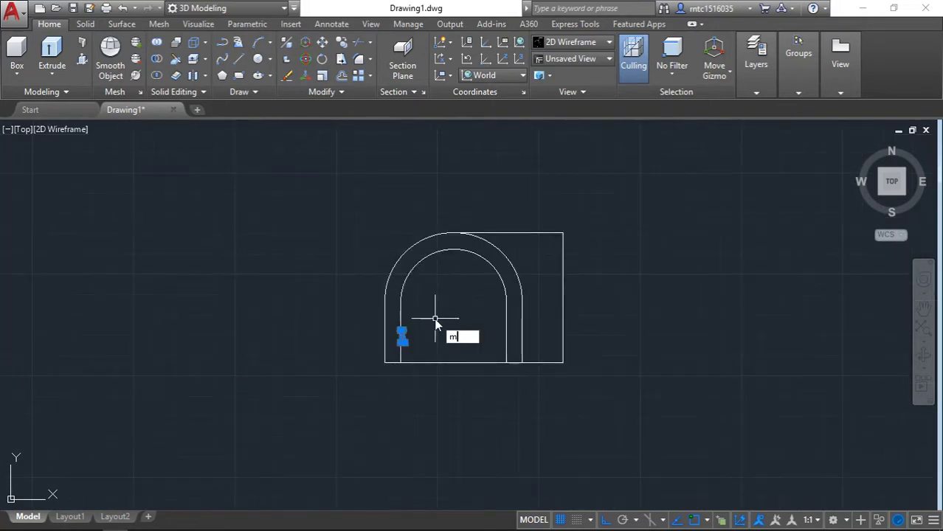
Mirror the rib wedge about a vertical line through the bottom-edge midpoint, keeping the original.
{"action": "type", "text": "i"}
{"action": "key", "text": "Return"}
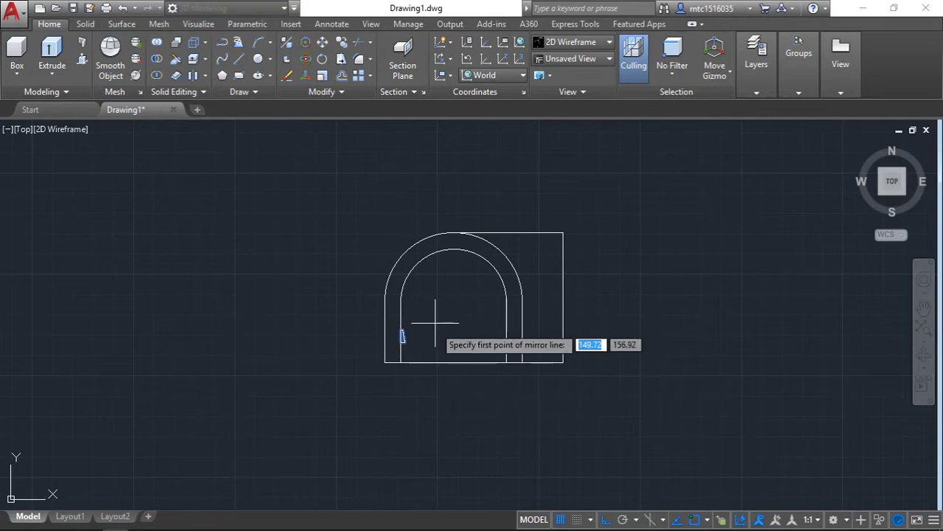
{"action": "left_click", "coordinate": [454, 360]}
{"action": "left_click", "coordinate": [454, 280]}
{"action": "key", "text": "Return"}
{"action": "scroll", "coordinate": [399, 332], "scroll_direction": "down", "scroll_amount": 2}
{"action": "scroll", "coordinate": [188, 381], "scroll_direction": "up", "scroll_amount": 6}
{"action": "mouse_move", "coordinate": [188, 381]}
{"action": "middle_mouse_down"}
{"action": "mouse_move", "coordinate": [259, 264]}
{"action": "mouse_move", "coordinate": [252, 362]}
{"action": "middle_mouse_up"}
{"action": "scroll", "coordinate": [244, 384], "scroll_direction": "down", "scroll_amount": 2}
{"action": "middle_click_drag", "start_coordinate": [234, 410], "coordinate": [217, 465]}
{"action": "key", "text": "Return"}
Start the pillar stem with a 15-unit vertical line up from the frame's top edge.
{"action": "left_click", "coordinate": [384, 359]}
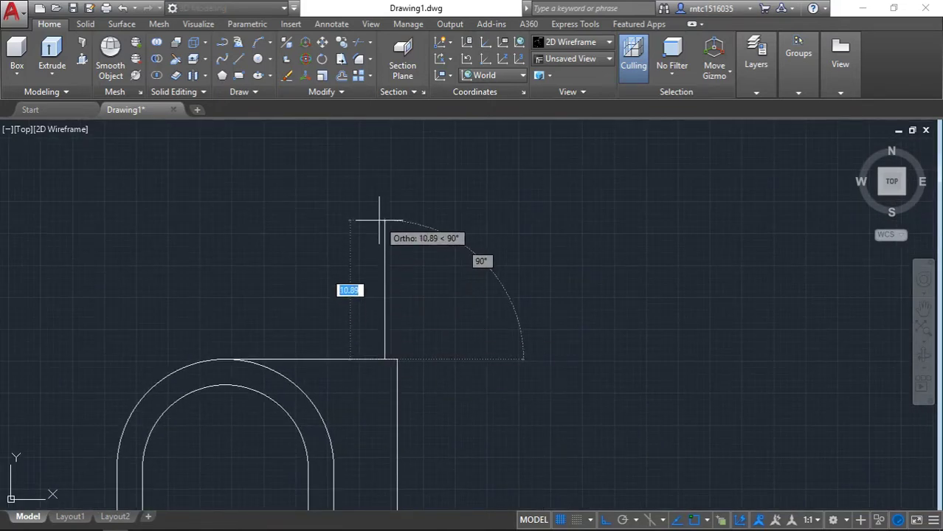
{"action": "middle_click_drag", "start_coordinate": [378, 200], "coordinate": [367, 302]}
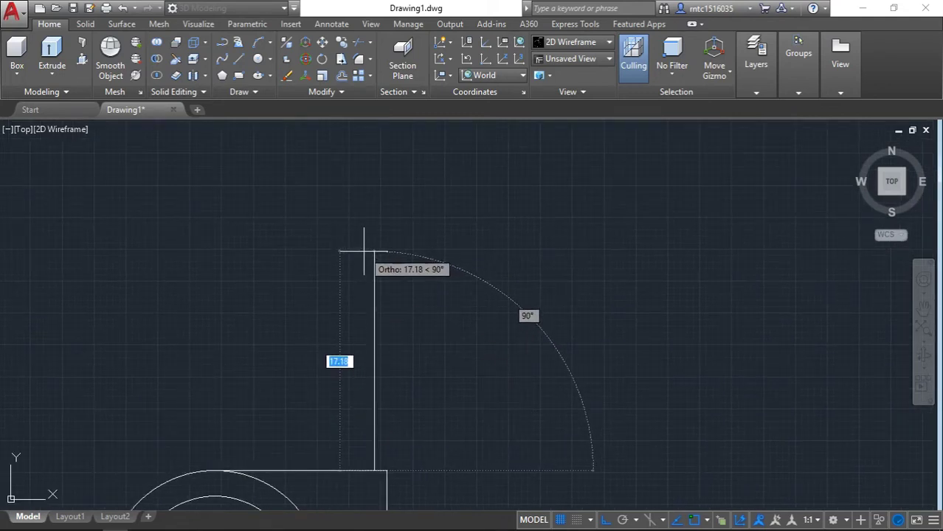
{"action": "type", "text": "15"}
{"action": "key", "text": "Return"}
{"action": "scroll", "coordinate": [363, 258], "scroll_direction": "down", "scroll_amount": 4}
{"action": "key", "text": "ctrl+z"}
{"action": "key", "text": "Return"}
{"action": "left_click", "coordinate": [397, 267]}
{"action": "type", "text": "u"}
{"action": "key", "text": "Return"}
Draw the pillar cap with 1-unit jogs and a 5-unit top, then the stem's other side down.
{"action": "type", "text": "12.07"}
{"action": "key", "text": "Return"}
{"action": "type", "text": "1"}
{"action": "key", "text": "Return"}
{"action": "type", "text": "5"}
{"action": "key", "text": "Return"}
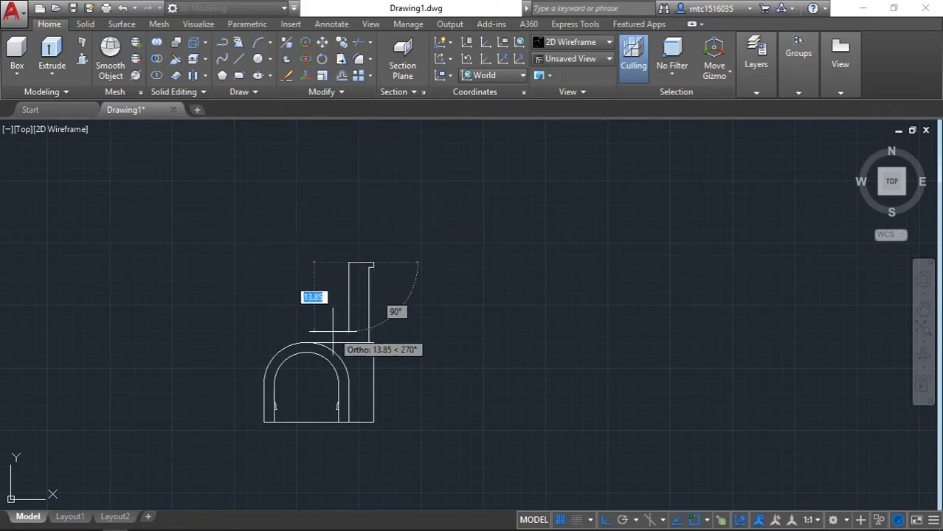
{"action": "type", "text": "1"}
{"action": "key", "text": "Return"}
{"action": "key", "text": "Return"}
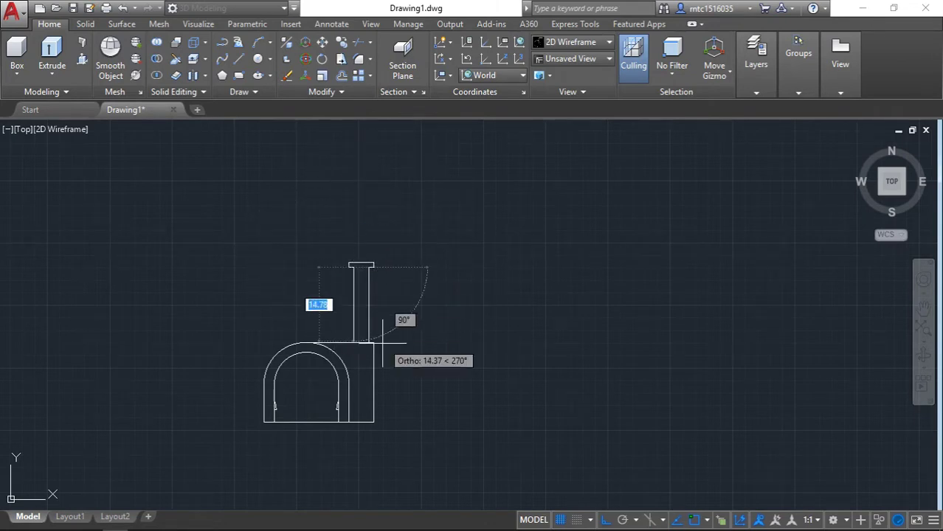
{"action": "left_click", "coordinate": [353, 342]}
Attempt a fillet at the stem-to-cap corner, then begin setting a new fillet radius.
{"action": "key", "text": "Return"}
{"action": "scroll", "coordinate": [393, 299], "scroll_direction": "up", "scroll_amount": 2}
{"action": "scroll", "coordinate": [399, 243], "scroll_direction": "up", "scroll_amount": 3}
{"action": "middle_click_drag", "start_coordinate": [400, 238], "coordinate": [401, 254]}
{"action": "scroll", "coordinate": [401, 255], "scroll_direction": "up", "scroll_amount": 2}
{"action": "middle_click_drag", "start_coordinate": [379, 222], "coordinate": [371, 384]}
{"action": "type", "text": "f"}
{"action": "key", "text": "Return"}
{"action": "left_click", "coordinate": [309, 325]}
{"action": "left_click", "coordinate": [319, 313]}
{"action": "key", "text": "Escape"}
{"action": "type", "text": "f"}
{"action": "key", "text": "Return"}
{"action": "type", "text": "r"}
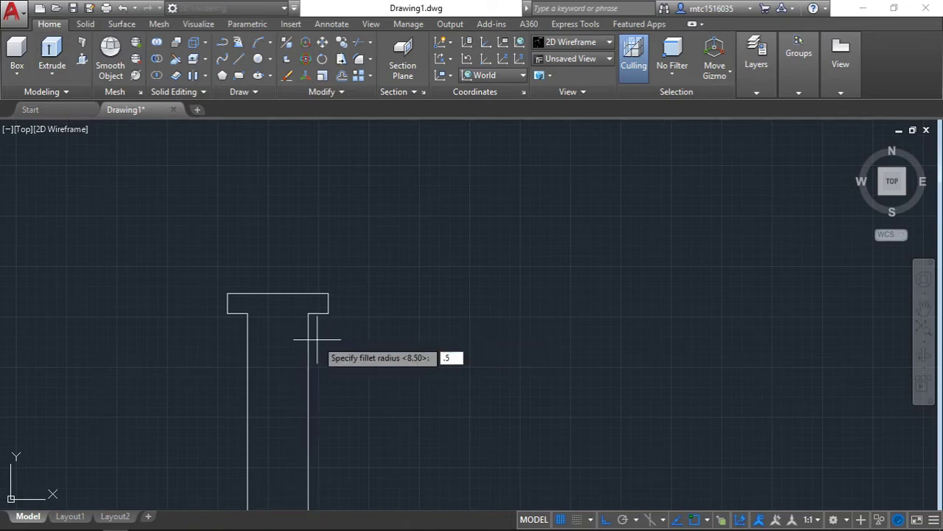
Round the right and left corners where the stem meets the cap with a 0.5 radius.
{"action": "key", "text": "Return"}
{"action": "left_click", "coordinate": [308, 324]}
{"action": "left_click", "coordinate": [319, 313]}
{"action": "key", "text": "Return"}
{"action": "left_click", "coordinate": [247, 324]}
{"action": "left_click", "coordinate": [236, 313]}
{"action": "key", "text": "Return"}
{"action": "scroll", "coordinate": [383, 335], "scroll_direction": "down", "scroll_amount": 2}
{"action": "scroll", "coordinate": [381, 347], "scroll_direction": "down", "scroll_amount": 3}
{"action": "middle_click_drag", "start_coordinate": [380, 347], "coordinate": [347, 263]}
{"action": "mouse_move", "coordinate": [361, 305]}
{"action": "middle_mouse_down"}
{"action": "mouse_move", "coordinate": [269, 310]}
{"action": "mouse_move", "coordinate": [300, 348]}
{"action": "mouse_move", "coordinate": [237, 341]}
{"action": "mouse_move", "coordinate": [387, 295]}
{"action": "middle_mouse_up"}
{"action": "scroll", "coordinate": [233, 323], "scroll_direction": "up", "scroll_amount": 4}
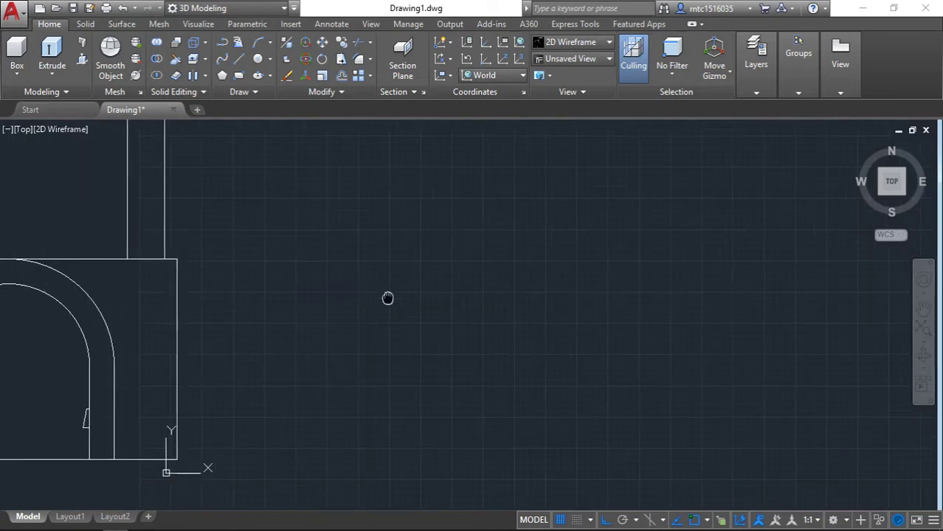
Start the notched outline right of the arch: 17-unit bottom, 2.5 up, 8.5 left.
{"action": "type", "text": "c"}
{"action": "key", "text": "Escape"}
{"action": "key", "text": "Return"}
{"action": "left_click", "coordinate": [326, 455]}
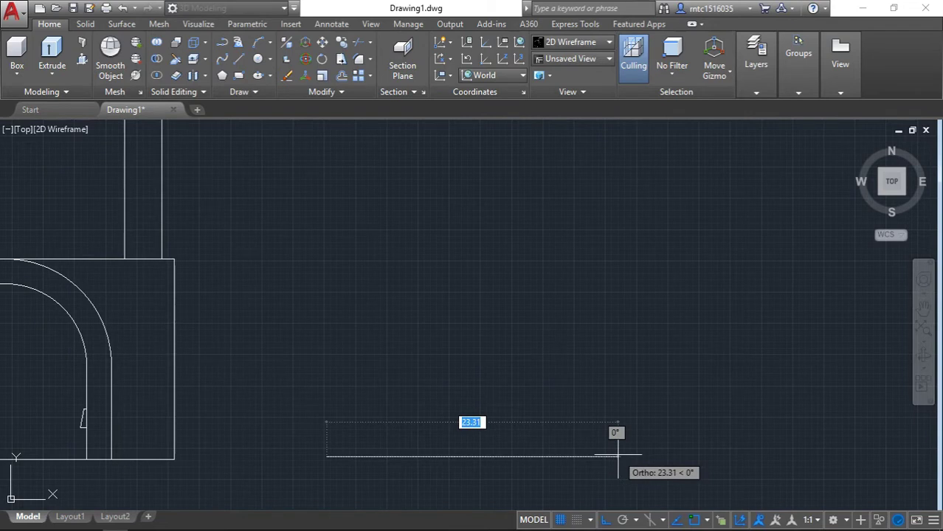
{"action": "type", "text": "17"}
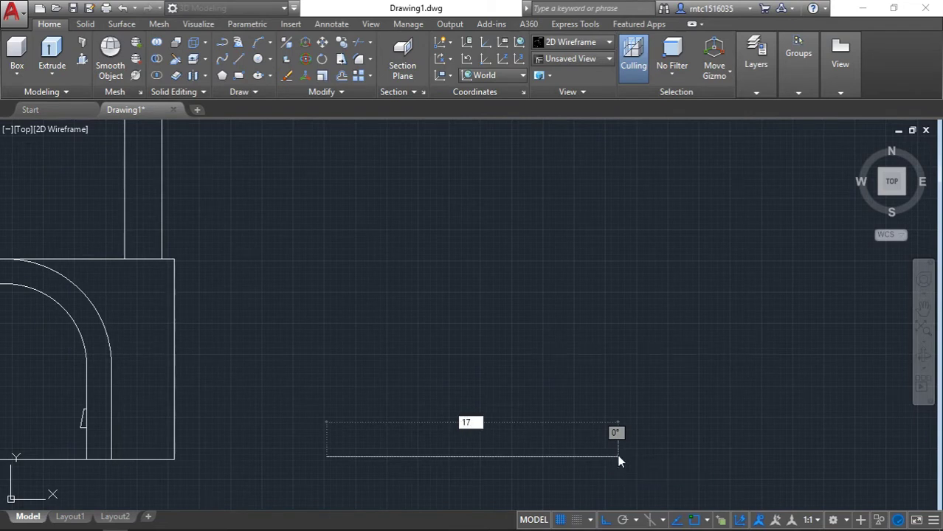
{"action": "key", "text": "Return"}
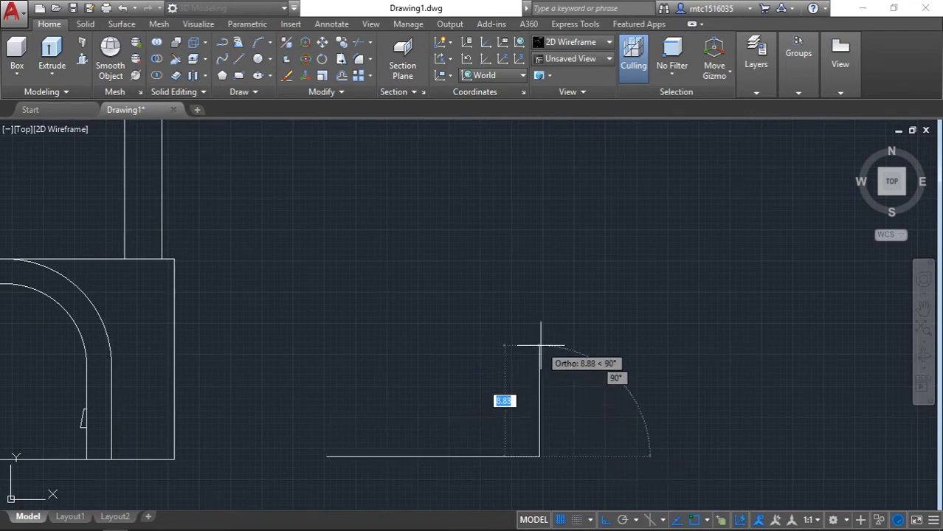
{"action": "type", "text": "2.5"}
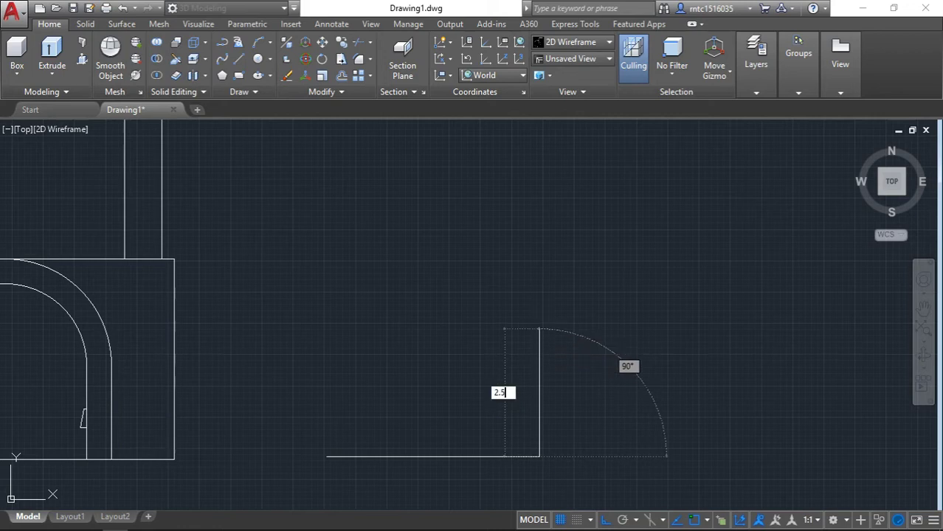
{"action": "key", "text": "Return"}
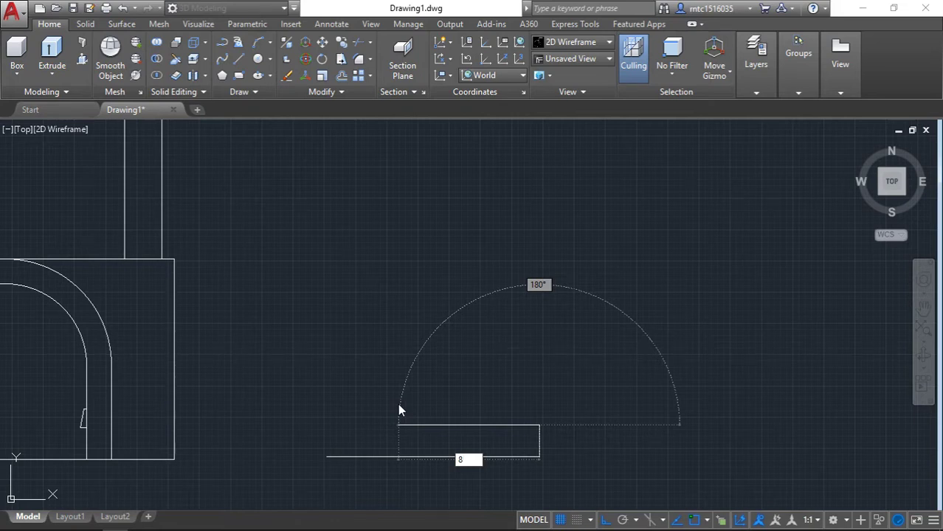
{"action": "type", "text": ".5"}
{"action": "key", "text": "Return"}
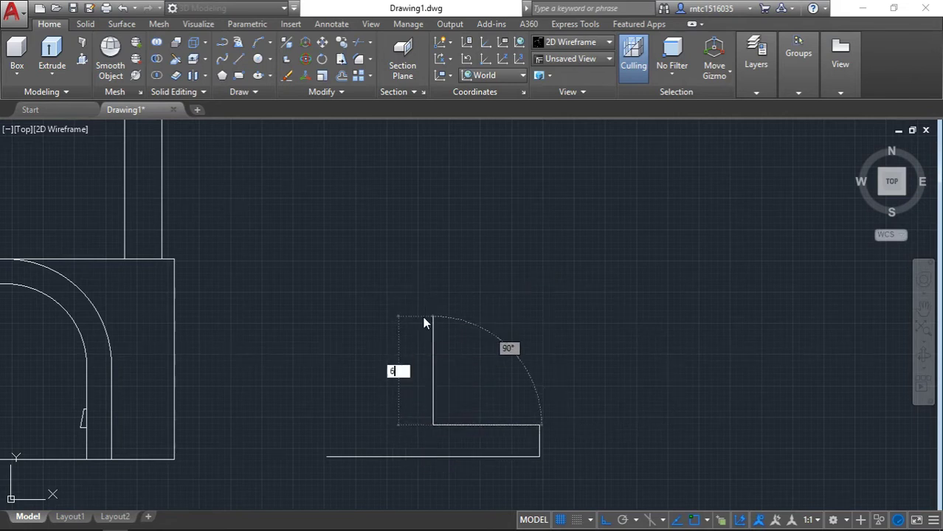
Finish the outline with 6 up, 8.5 right, 2.5 up and a 17-unit top edge, closing it.
{"action": "key", "text": "Return"}
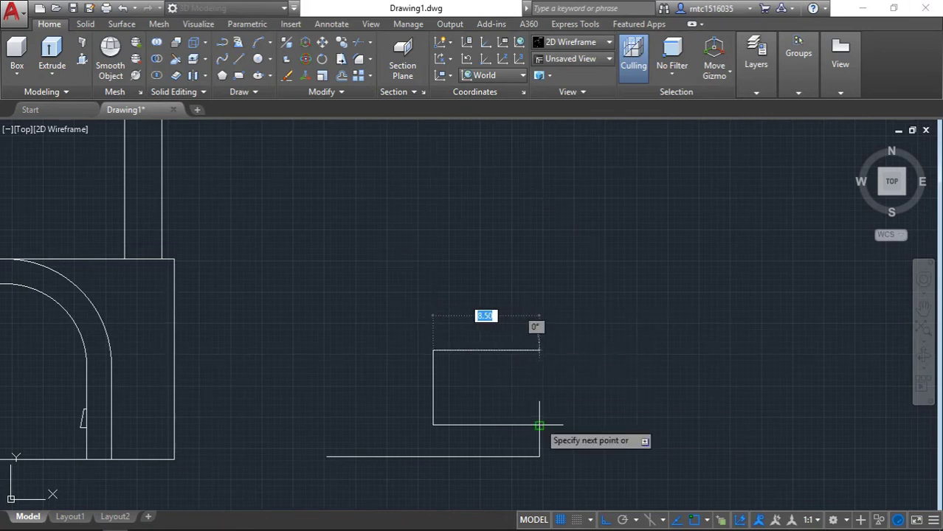
{"action": "left_click", "coordinate": [539, 350]}
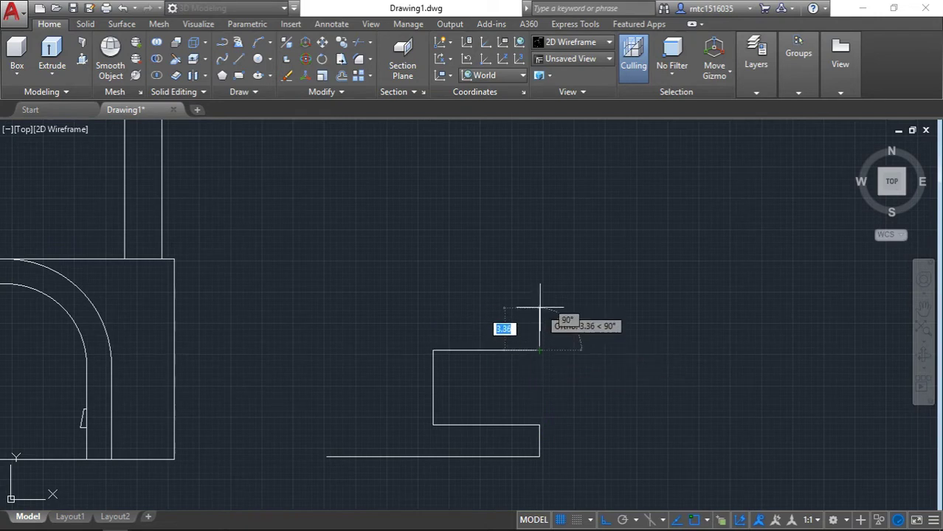
{"action": "key", "text": "Return"}
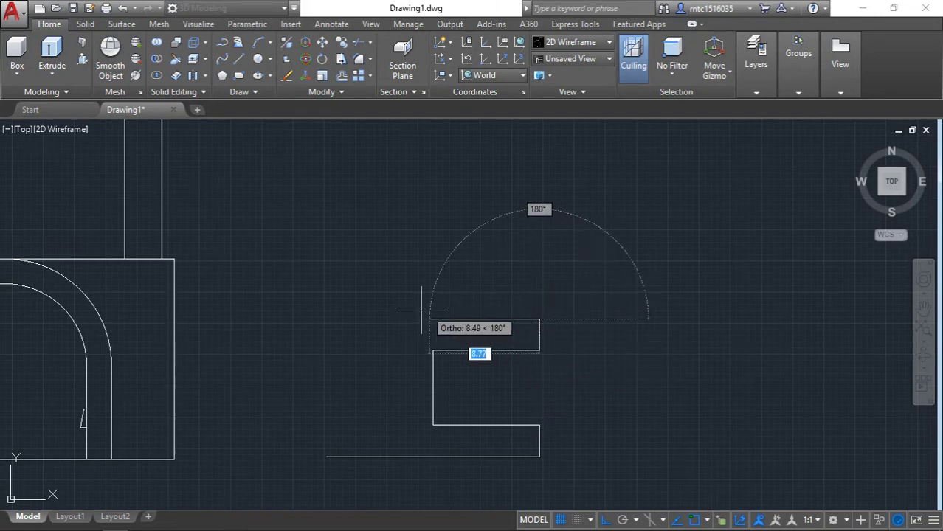
{"action": "left_click", "coordinate": [327, 318]}
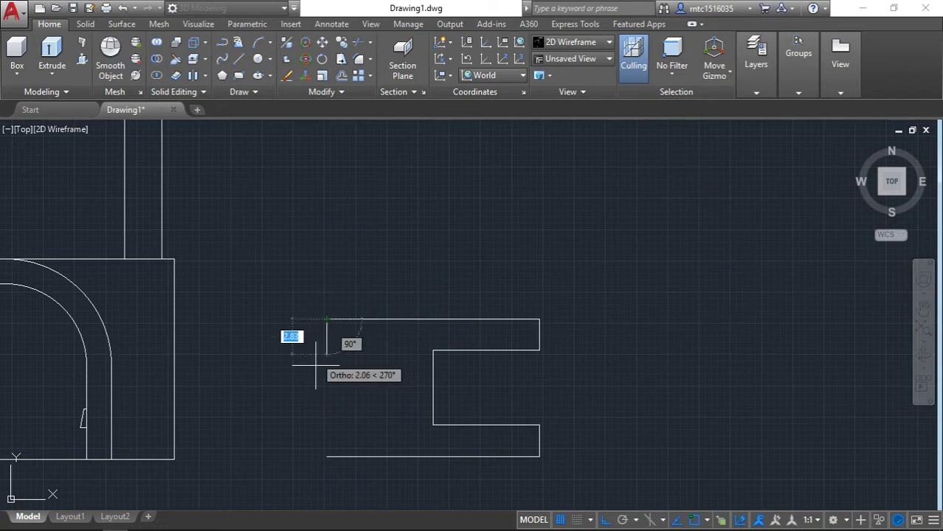
{"action": "left_click", "coordinate": [327, 456]}
{"action": "key", "text": "Return"}
Draw a 5-by-6 tab from the notch's lower right corner to its upper corner.
{"action": "key", "text": "Return"}
{"action": "left_click", "coordinate": [540, 425]}
{"action": "key", "text": "Return"}
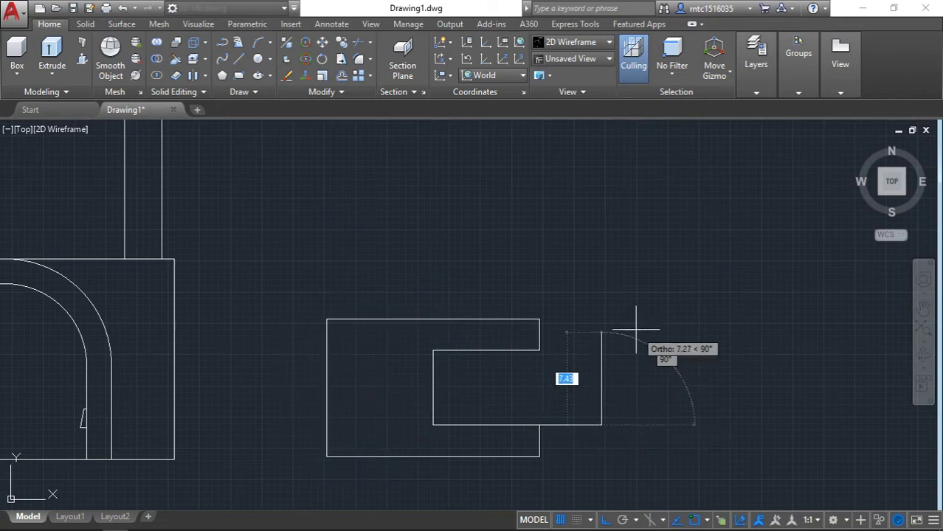
{"action": "type", "text": "6"}
{"action": "key", "text": "Return"}
{"action": "left_click", "coordinate": [540, 351]}
{"action": "key", "text": "Return"}
Draw a 2-unit centre line from the tab's right-edge midpoint.
{"action": "left_click", "coordinate": [599, 387]}
{"action": "type", "text": "2"}
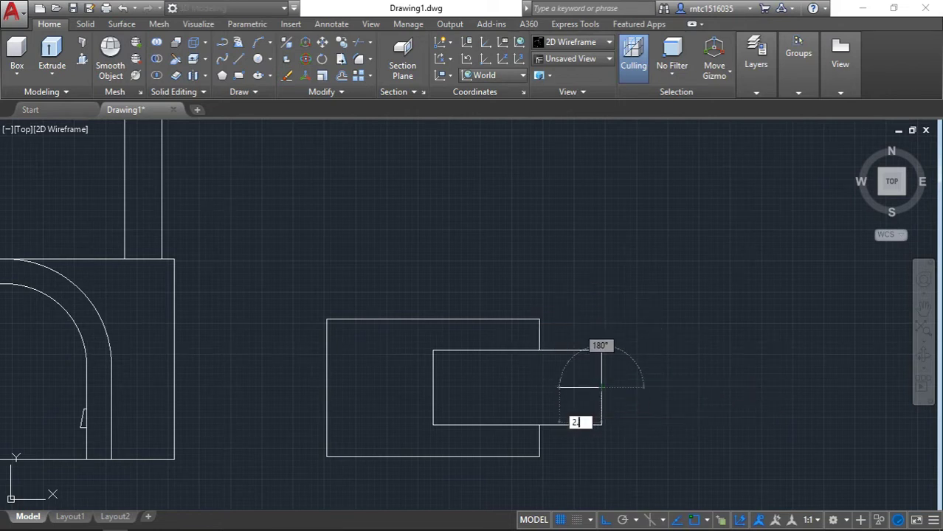
{"action": "key", "text": "Return"}
{"action": "type", "text": "c"}
{"action": "key", "text": "Return"}
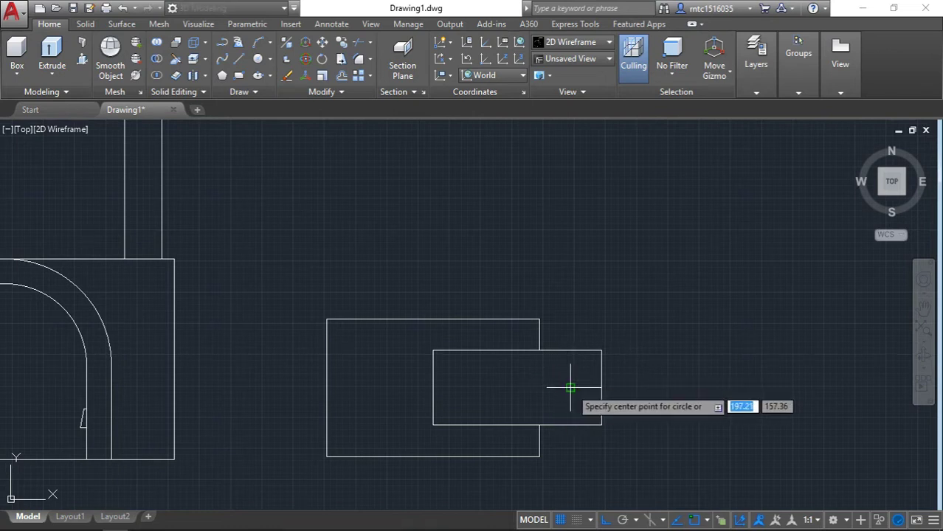
Draw two concentric circles, radius 1.5 and 1, centred at the centre line's end.
{"action": "left_click", "coordinate": [570, 388]}
{"action": "type", "text": "2"}
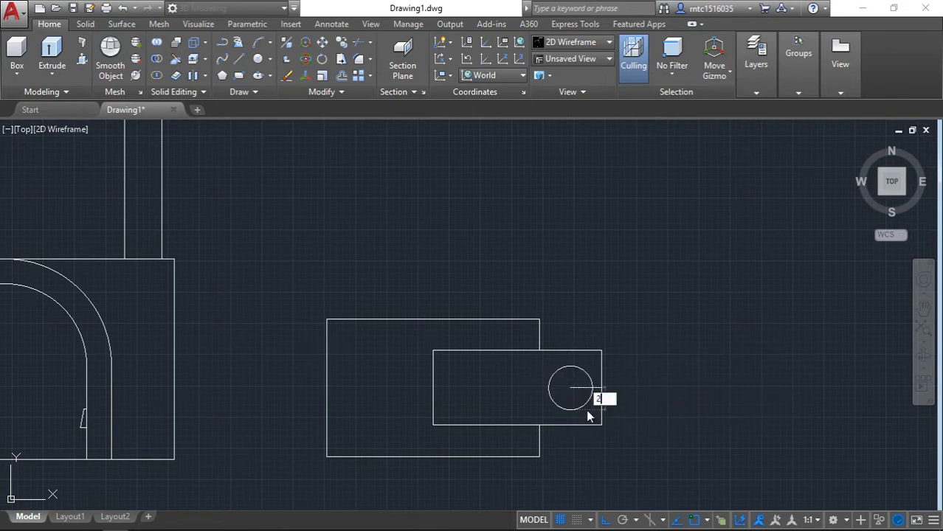
{"action": "key", "text": "BackSpace"}
{"action": "type", "text": "1.5"}
{"action": "key", "text": "Return"}
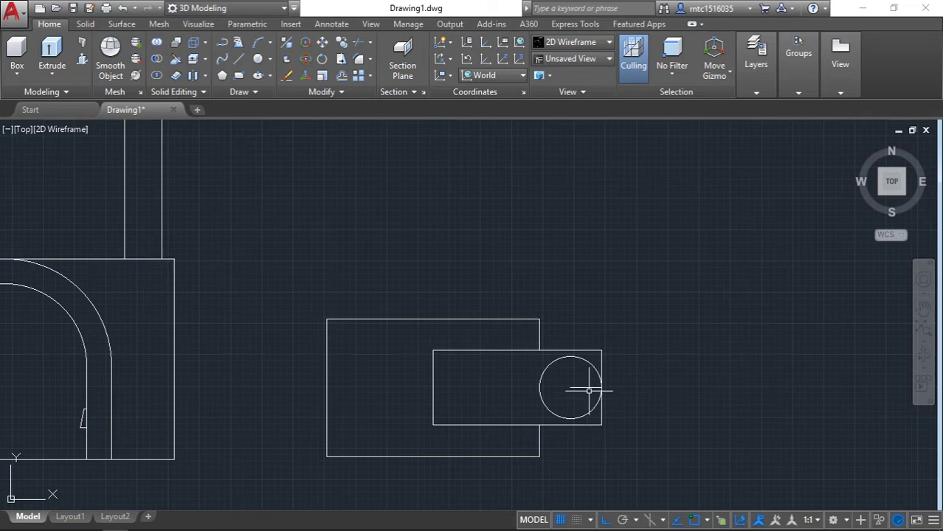
{"action": "key", "text": "Return"}
{"action": "left_click", "coordinate": [570, 388]}
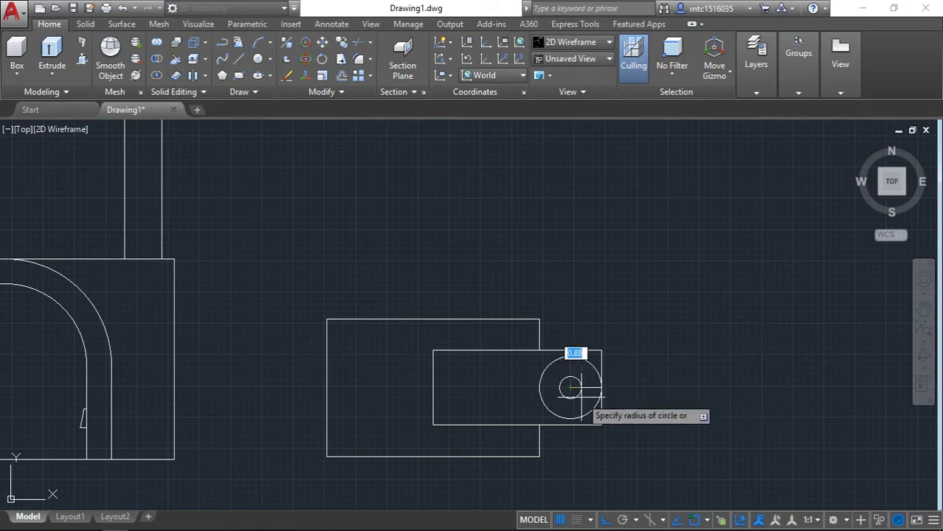
{"action": "type", "text": "1"}
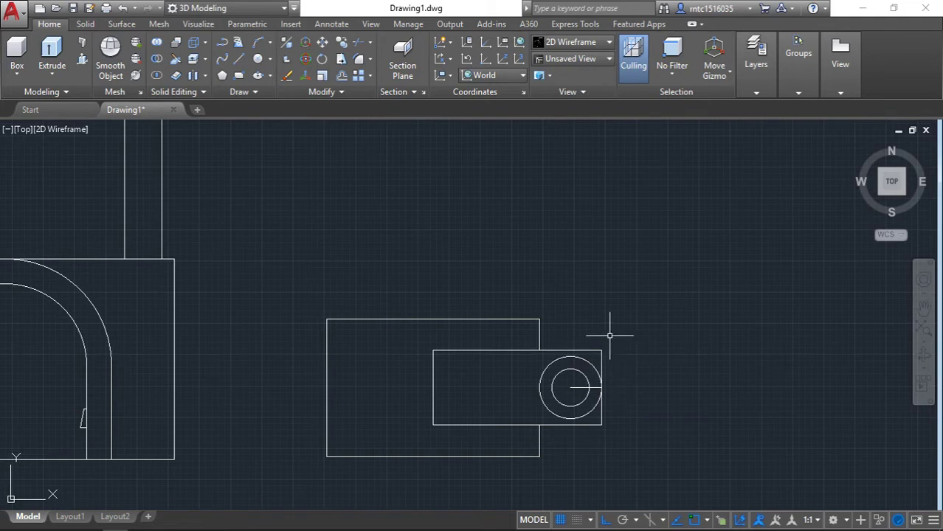
{"action": "type", "text": "f"}
Fillet the tab's top-right and bottom-right corners with radius 2.5.
{"action": "key", "text": "Return"}
{"action": "type", "text": "r"}
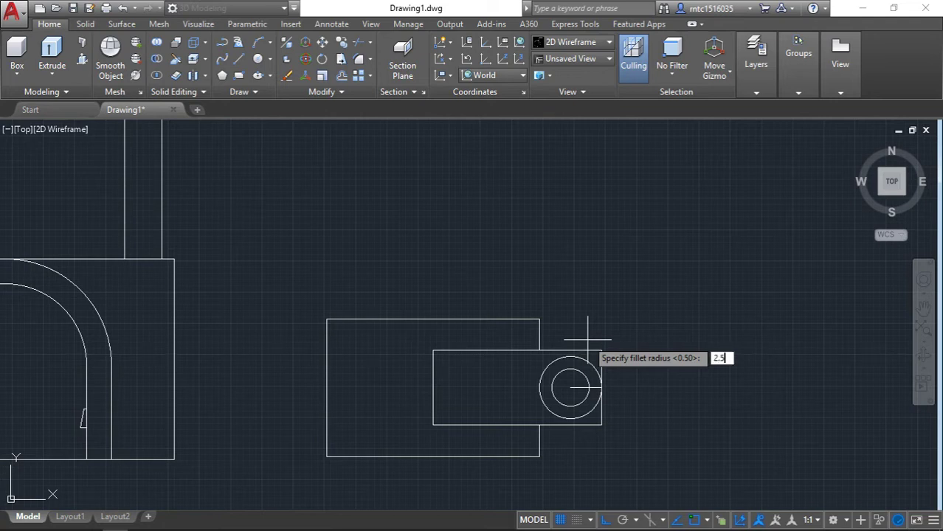
{"action": "key", "text": "Return"}
{"action": "left_click", "coordinate": [585, 348]}
{"action": "left_click", "coordinate": [601, 358]}
{"action": "key", "text": "Return"}
{"action": "left_click", "coordinate": [587, 424]}
{"action": "left_click", "coordinate": [603, 413]}
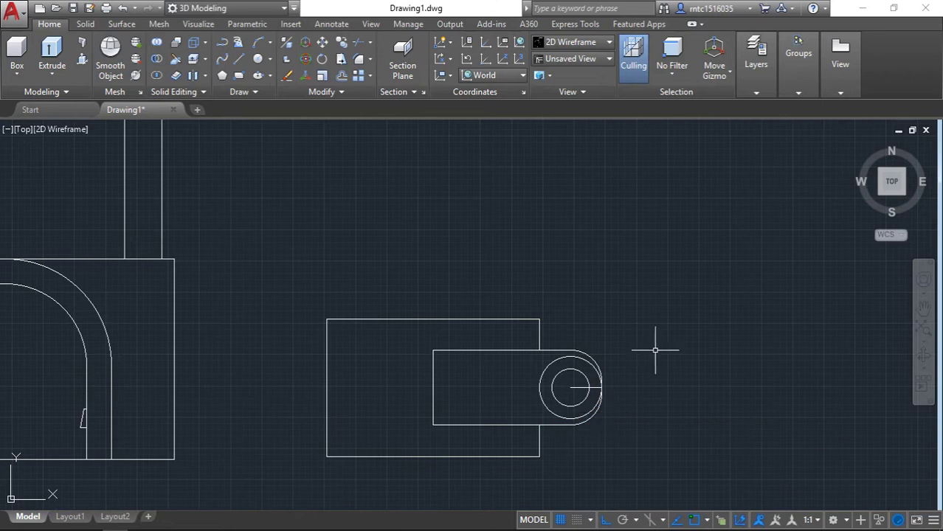
Delete the short centre line at the tab end.
{"action": "scroll", "coordinate": [617, 375], "scroll_direction": "up", "scroll_amount": 4}
{"action": "middle_click_drag", "start_coordinate": [617, 375], "coordinate": [654, 303]}
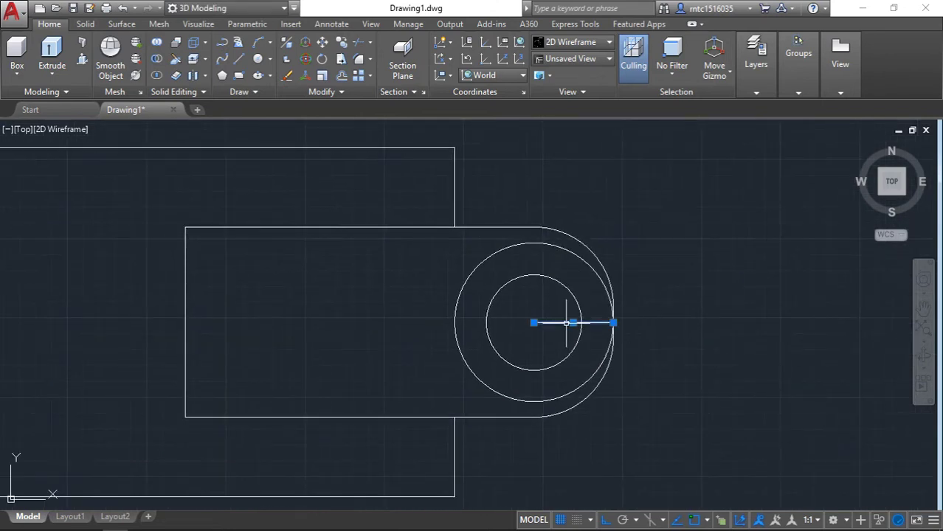
{"action": "key", "text": "Delete"}
Switch to the isometric home view and select the inner and outer arch outlines.
{"action": "scroll", "coordinate": [566, 323], "scroll_direction": "down", "scroll_amount": 2}
{"action": "scroll", "coordinate": [566, 323], "scroll_direction": "down", "scroll_amount": 3}
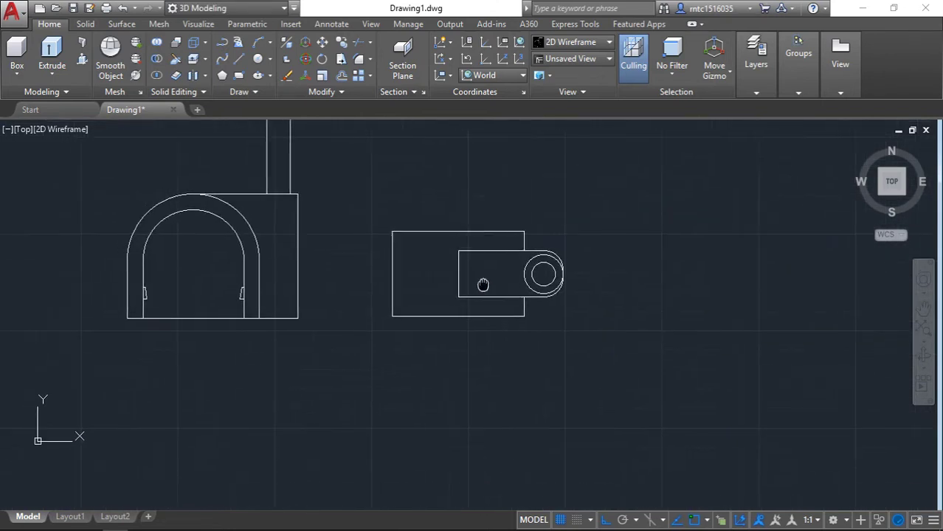
{"action": "middle_click_drag", "start_coordinate": [476, 335], "coordinate": [539, 316]}
{"action": "left_click", "coordinate": [857, 148]}
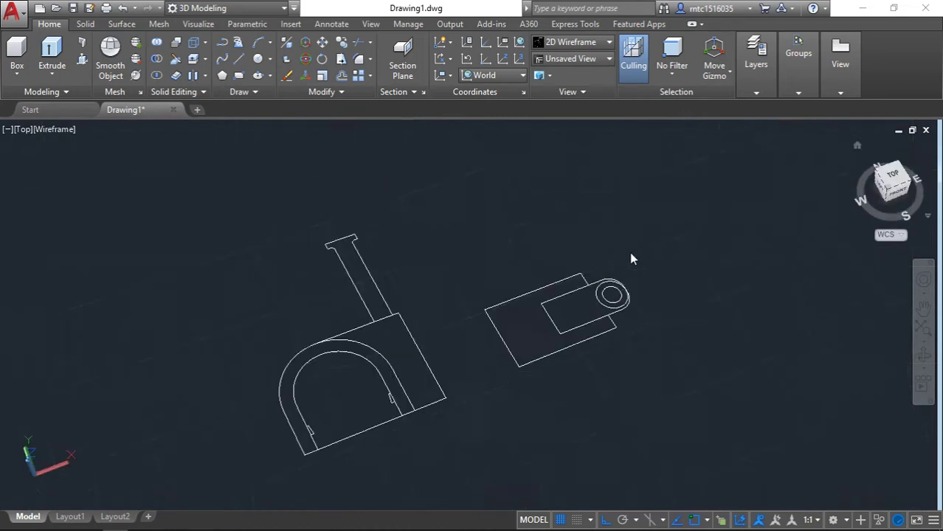
{"action": "scroll", "coordinate": [432, 398], "scroll_direction": "up", "scroll_amount": 2}
{"action": "scroll", "coordinate": [409, 373], "scroll_direction": "up", "scroll_amount": 2}
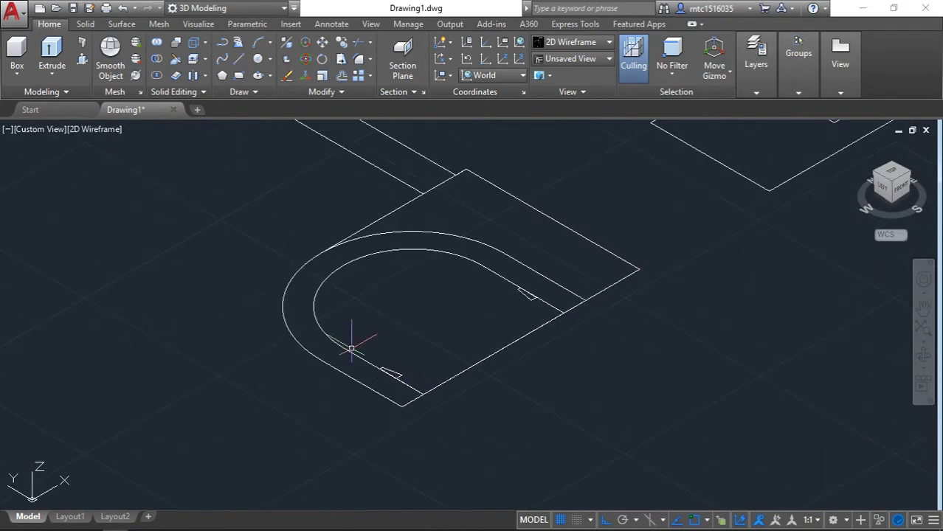
{"action": "left_click", "coordinate": [343, 349]}
{"action": "left_click", "coordinate": [336, 368]}
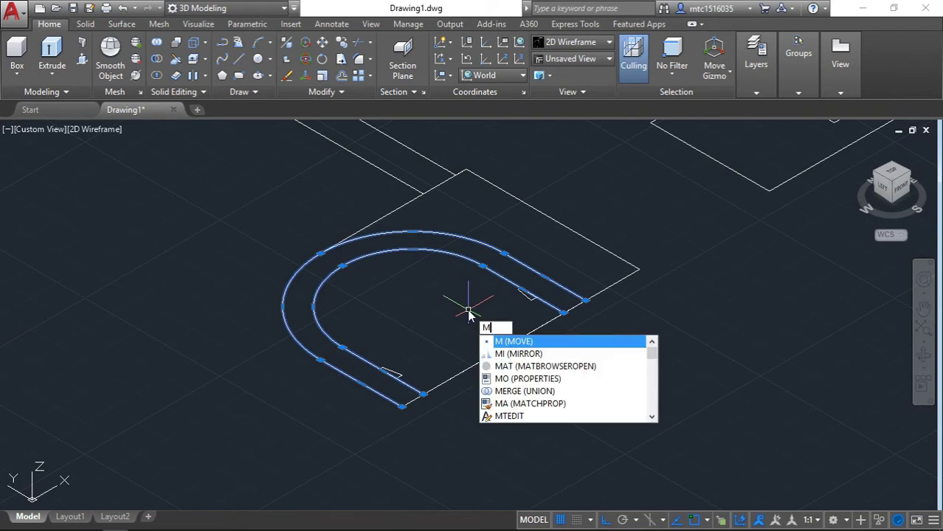
Move the arch outlines from their end corner onto the pillar plate corner.
{"action": "key", "text": "Return"}
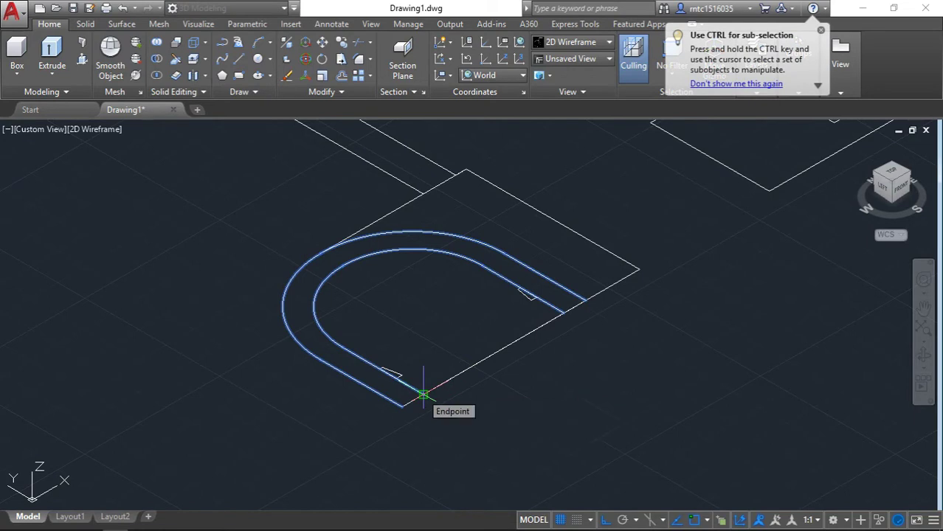
{"action": "left_click", "coordinate": [402, 404]}
{"action": "scroll", "coordinate": [526, 321], "scroll_direction": "up", "scroll_amount": 5}
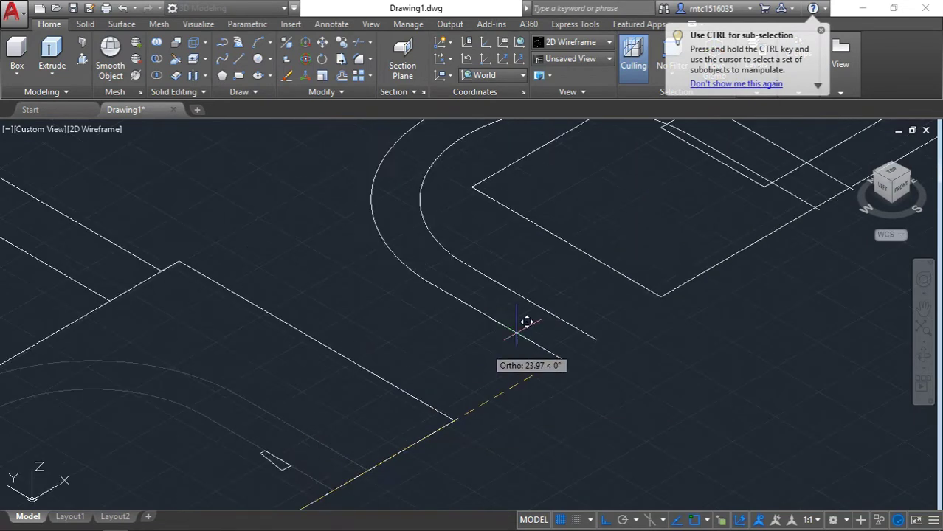
{"action": "scroll", "coordinate": [526, 322], "scroll_direction": "down", "scroll_amount": 3}
{"action": "left_click", "coordinate": [668, 281]}
{"action": "scroll", "coordinate": [697, 238], "scroll_direction": "down", "scroll_amount": 2}
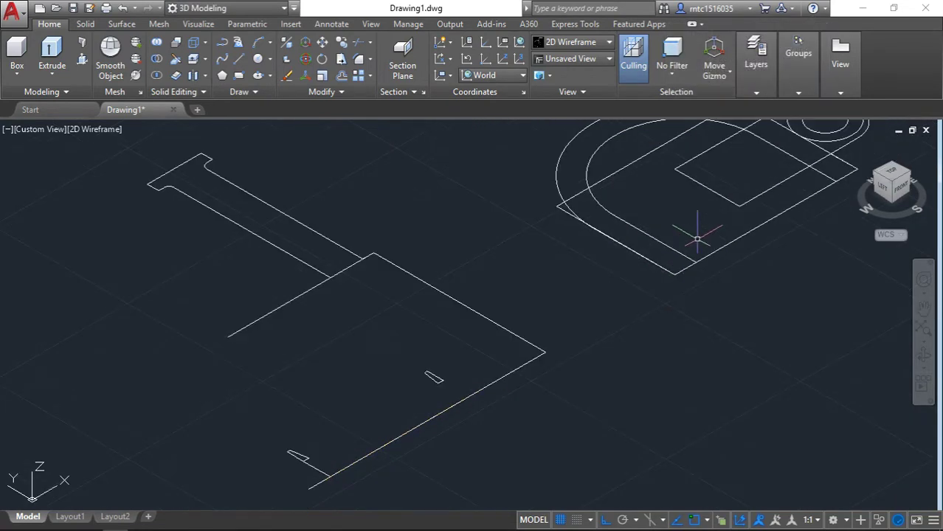
{"action": "middle_click_drag", "start_coordinate": [697, 238], "coordinate": [474, 357]}
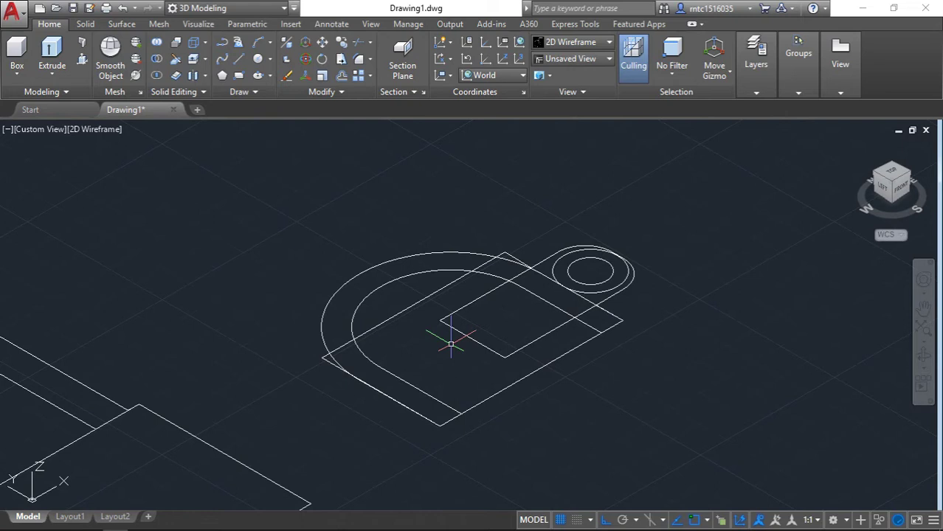
{"action": "scroll", "coordinate": [451, 343], "scroll_direction": "down", "scroll_amount": 2}
{"action": "scroll", "coordinate": [404, 347], "scroll_direction": "up", "scroll_amount": 4}
{"action": "middle_click_drag", "start_coordinate": [404, 346], "coordinate": [380, 230]}
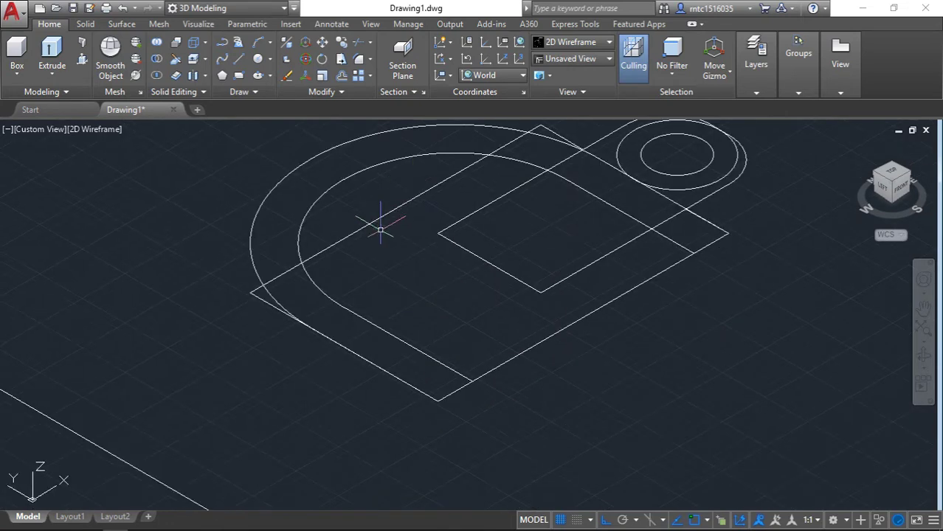
Rotate both U-shaped outlines 90° about the plate edge so they stand upright.
{"action": "type", "text": "ro"}
{"action": "left_click", "coordinate": [444, 365]}
{"action": "left_click", "coordinate": [258, 267]}
{"action": "key", "text": "Return"}
{"action": "left_click", "coordinate": [468, 383]}
{"action": "left_click", "coordinate": [472, 382]}
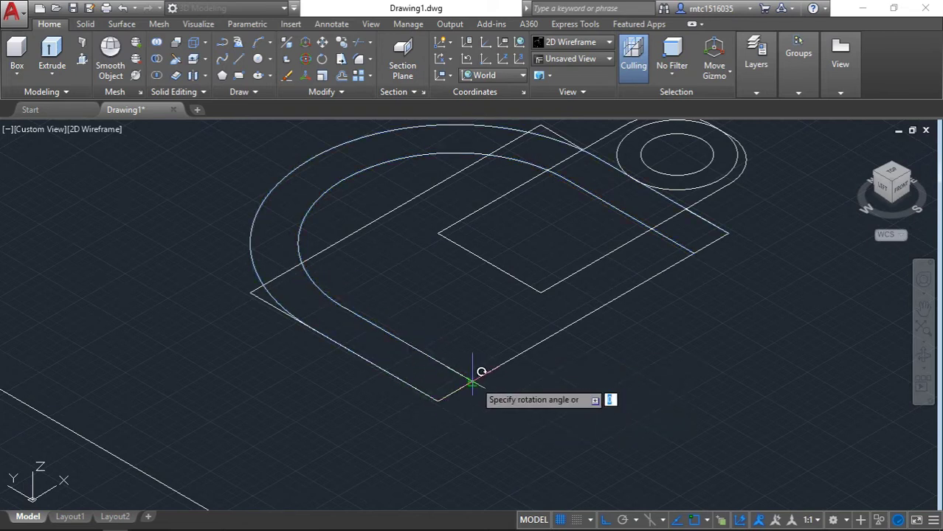
{"action": "type", "text": "90"}
{"action": "key", "text": "Return"}
Switch to the Top view of the model.
{"action": "middle_click_drag", "start_coordinate": [506, 372], "coordinate": [509, 458]}
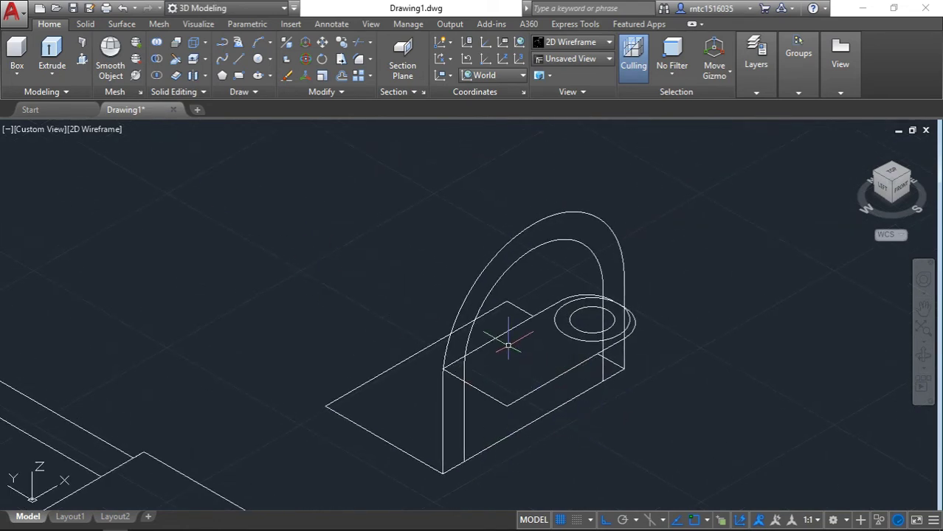
{"action": "scroll", "coordinate": [508, 345], "scroll_direction": "up", "scroll_amount": 2}
{"action": "left_click", "coordinate": [891, 176]}
Join the slot's top, left and bottom edges and arc into one closed outline.
{"action": "scroll", "coordinate": [601, 402], "scroll_direction": "up", "scroll_amount": 4}
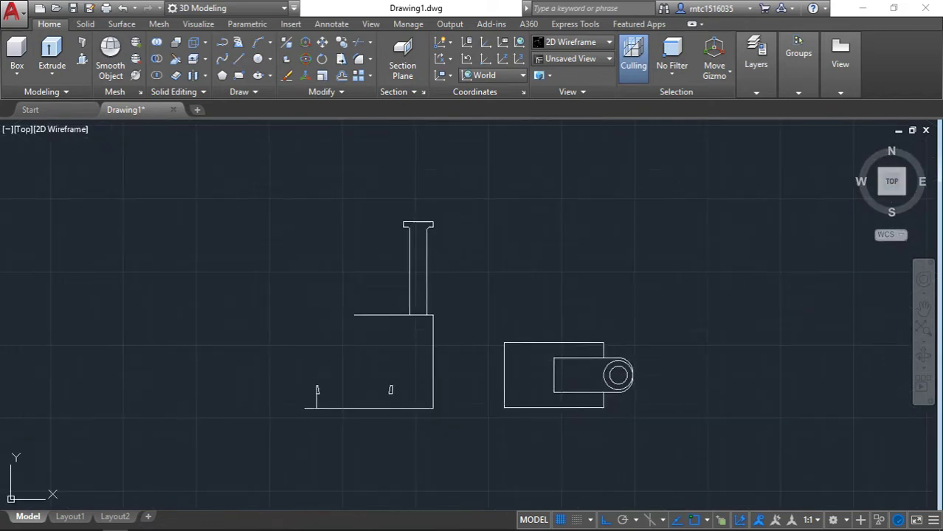
{"action": "scroll", "coordinate": [472, 295], "scroll_direction": "up", "scroll_amount": 2}
{"action": "left_click", "coordinate": [434, 181]}
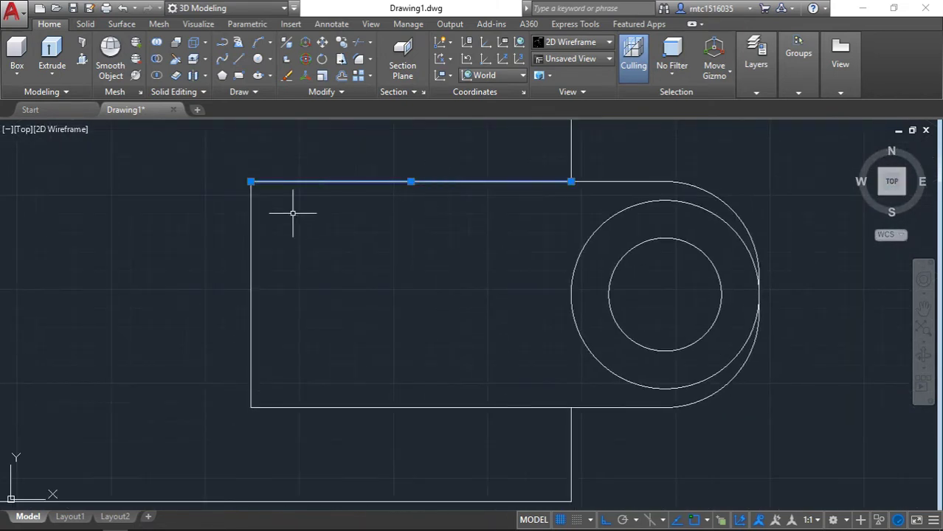
{"action": "left_click", "coordinate": [255, 314]}
{"action": "left_click", "coordinate": [303, 405]}
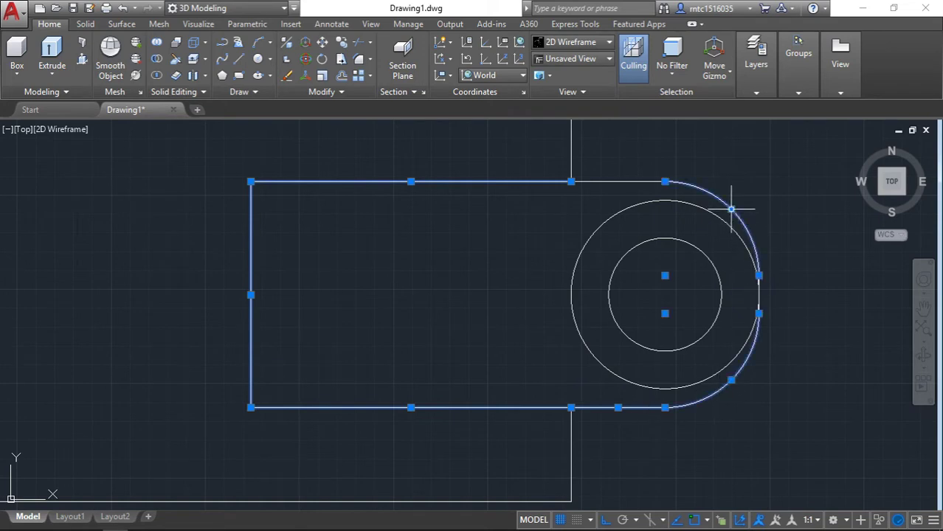
{"action": "scroll", "coordinate": [767, 319], "scroll_direction": "up", "scroll_amount": 5}
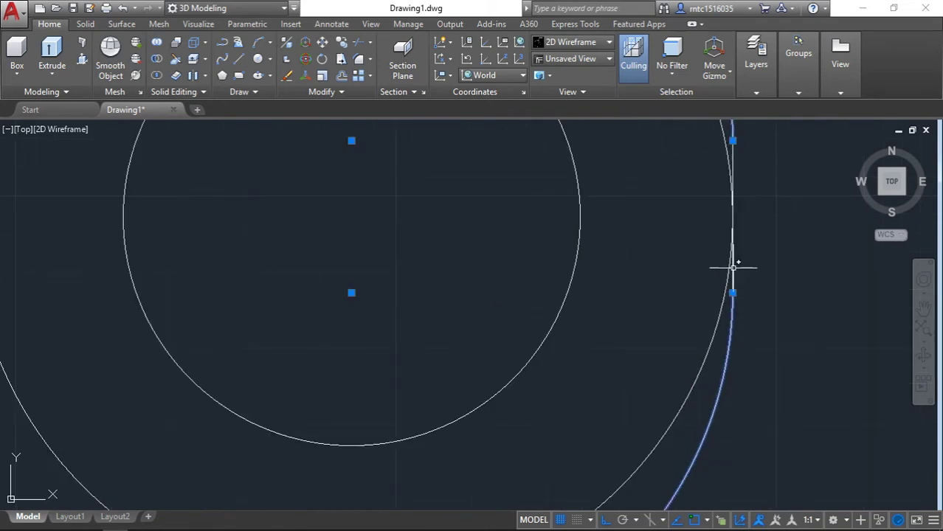
{"action": "scroll", "coordinate": [730, 164], "scroll_direction": "down", "scroll_amount": 6}
{"action": "scroll", "coordinate": [694, 200], "scroll_direction": "down", "scroll_amount": 4}
{"action": "middle_click_drag", "start_coordinate": [689, 217], "coordinate": [438, 330]}
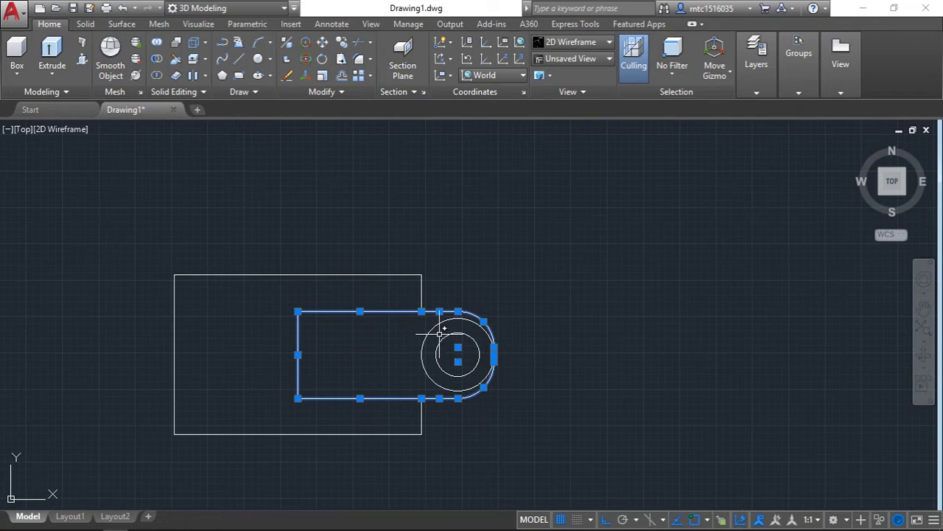
{"action": "scroll", "coordinate": [435, 325], "scroll_direction": "up", "scroll_amount": 2}
{"action": "type", "text": "j"}
{"action": "key", "text": "Return"}
Return to the isometric 3D view.
{"action": "scroll", "coordinate": [353, 333], "scroll_direction": "down", "scroll_amount": 2}
{"action": "middle_click_drag", "start_coordinate": [361, 319], "coordinate": [488, 252]}
{"action": "scroll", "coordinate": [483, 259], "scroll_direction": "up", "scroll_amount": 2}
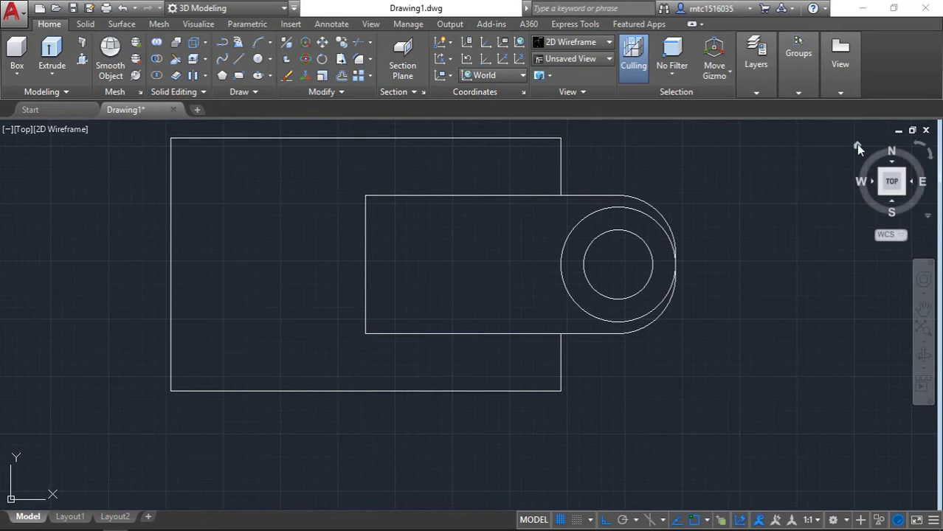
{"action": "left_click", "coordinate": [856, 146]}
Start extruding the joined slot outline with EXT.
{"action": "type", "text": "ext"}
{"action": "key", "text": "Return"}
{"action": "left_click", "coordinate": [556, 311]}
{"action": "key", "text": "Return"}
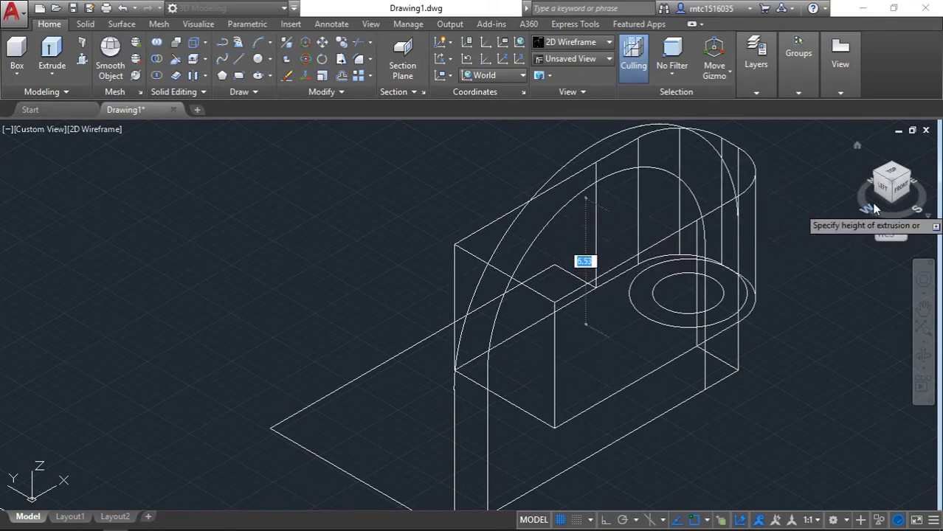
Extrude the slot outline to a height picked in Front view, then shade the model Realistic.
{"action": "left_click", "coordinate": [906, 191]}
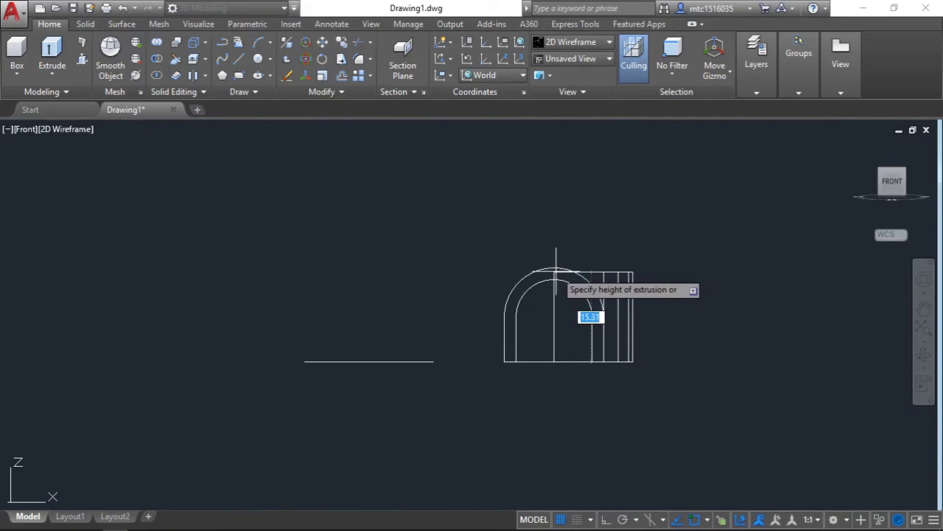
{"action": "left_click", "coordinate": [554, 268]}
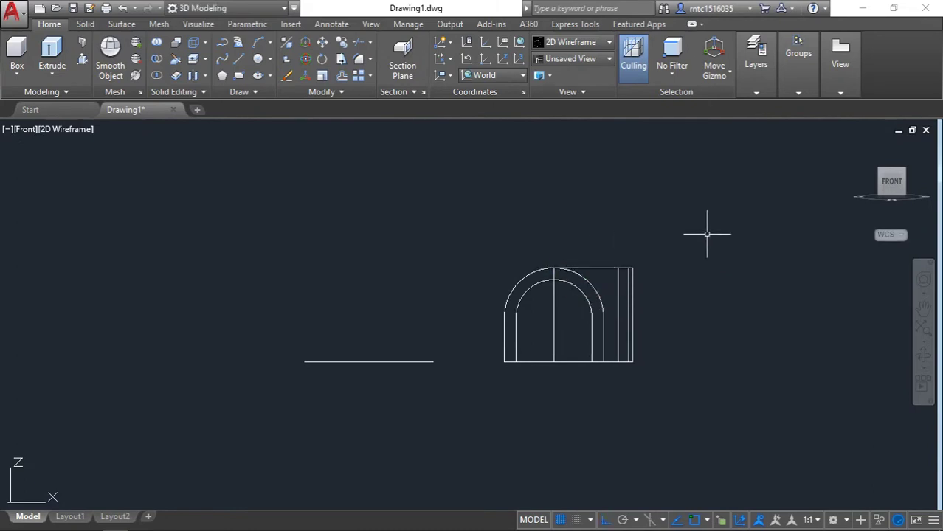
{"action": "scroll", "coordinate": [706, 234], "scroll_direction": "up", "scroll_amount": 3}
{"action": "left_click", "coordinate": [861, 153]}
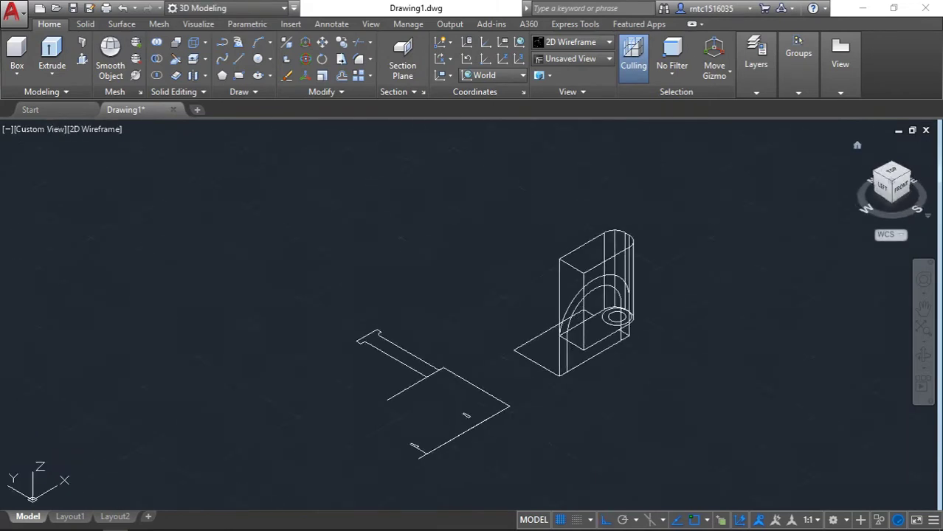
{"action": "left_click", "coordinate": [85, 131]}
{"action": "left_click", "coordinate": [126, 210]}
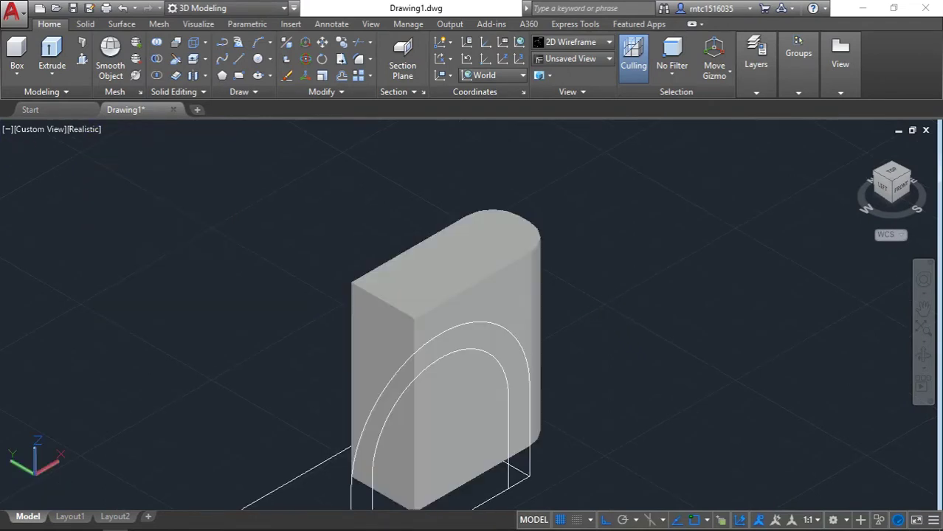
Draw a line closing the inner arch between its left and right feet.
{"action": "scroll", "coordinate": [300, 280], "scroll_direction": "down", "scroll_amount": 2}
{"action": "middle_click_drag", "start_coordinate": [377, 264], "coordinate": [303, 308]}
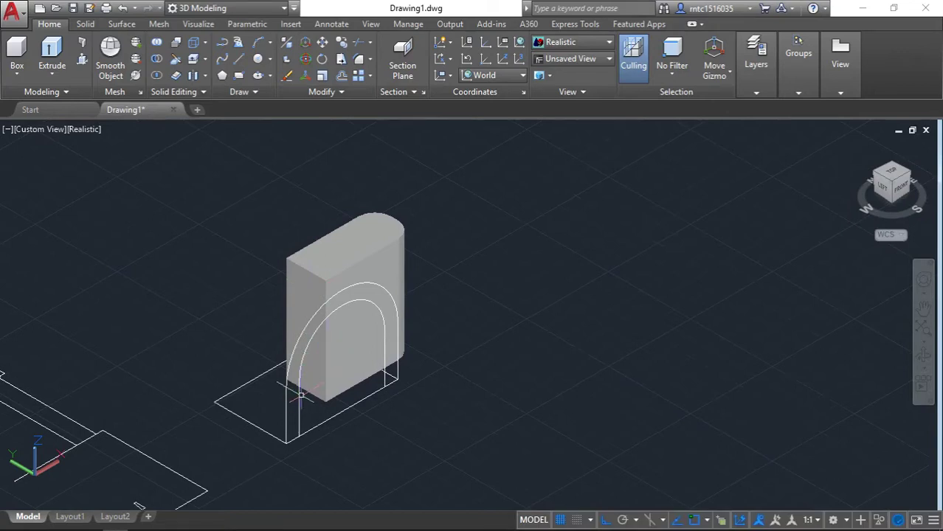
{"action": "left_click", "coordinate": [300, 387]}
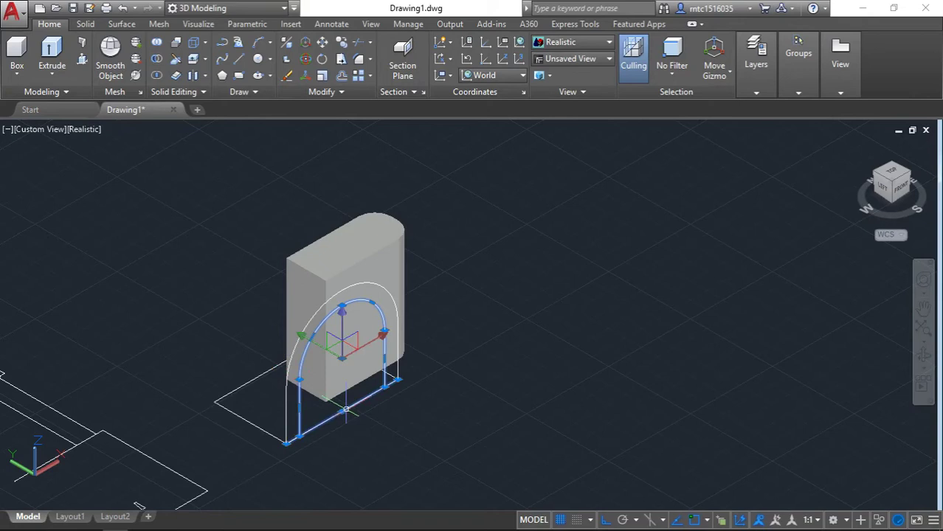
{"action": "scroll", "coordinate": [346, 406], "scroll_direction": "up", "scroll_amount": 3}
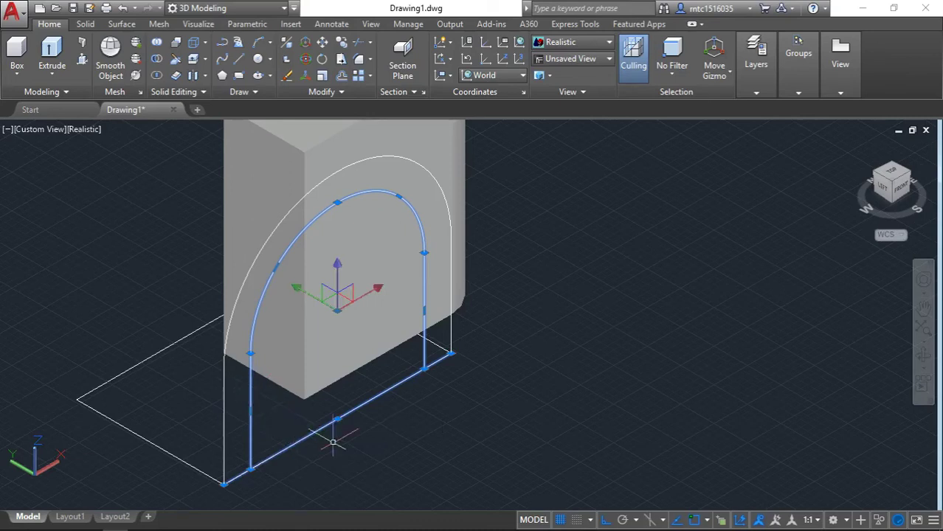
{"action": "key", "text": "Escape"}
{"action": "key", "text": "Return"}
{"action": "left_click", "coordinate": [228, 456]}
{"action": "left_click", "coordinate": [422, 378]}
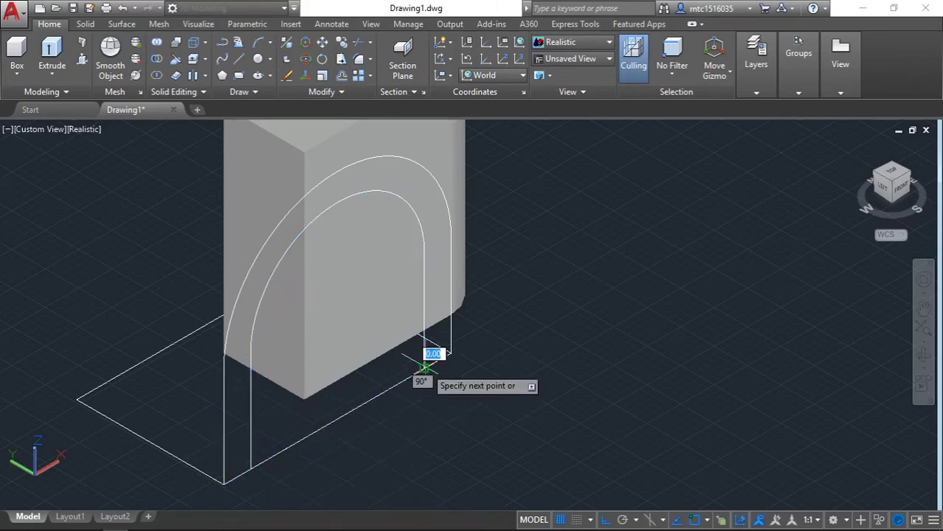
{"action": "key", "text": "Return"}
Join the inner arch polyline and the new bottom line into one profile.
{"action": "left_click", "coordinate": [251, 359]}
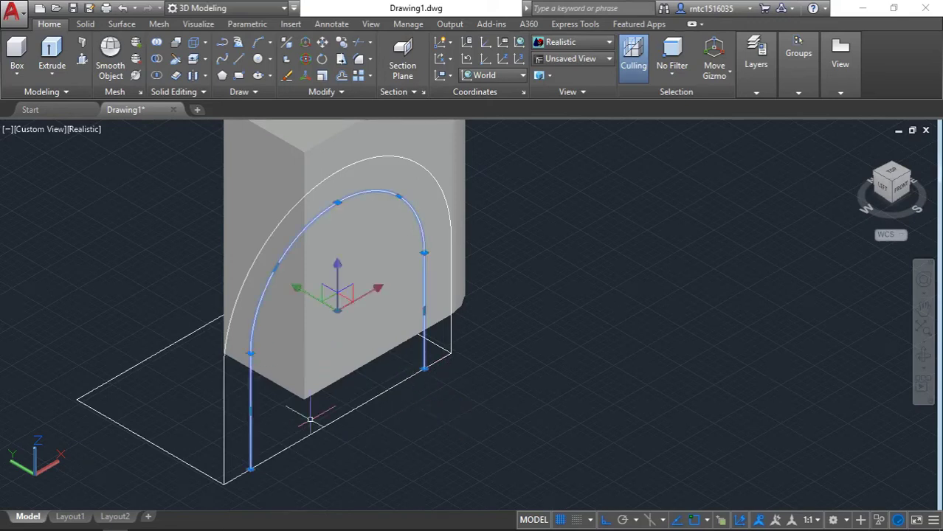
{"action": "key", "text": "Escape"}
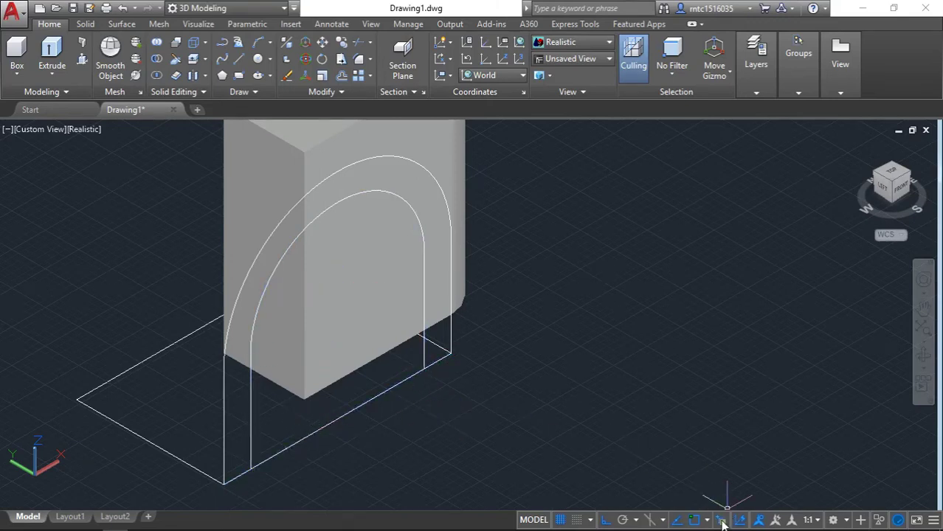
{"action": "left_click", "coordinate": [255, 343]}
{"action": "key", "text": "Escape"}
{"action": "left_click", "coordinate": [254, 353]}
{"action": "left_click", "coordinate": [308, 417]}
{"action": "left_click", "coordinate": [277, 450]}
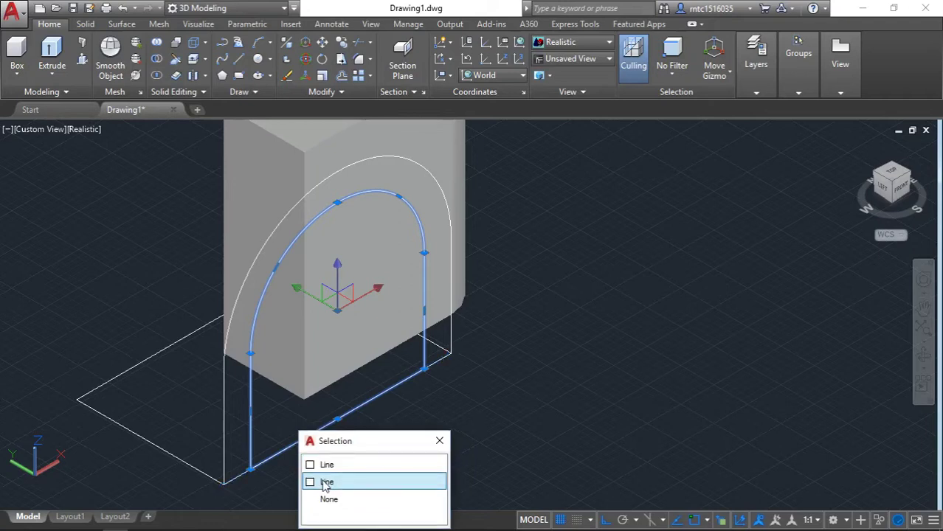
{"action": "left_click", "coordinate": [327, 478]}
{"action": "key", "text": "Return"}
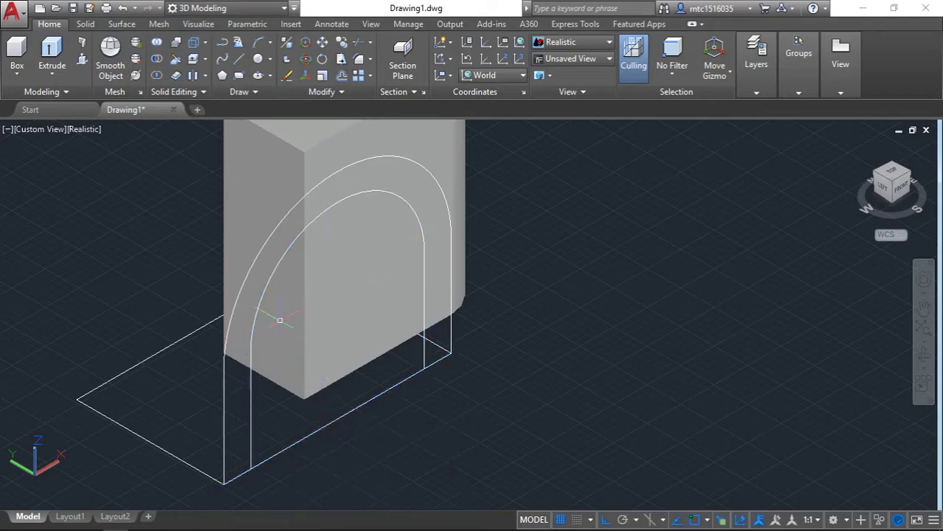
Extrude the joined inner arch profile 11 units and orbit to a new angle.
{"action": "left_click", "coordinate": [52, 53]}
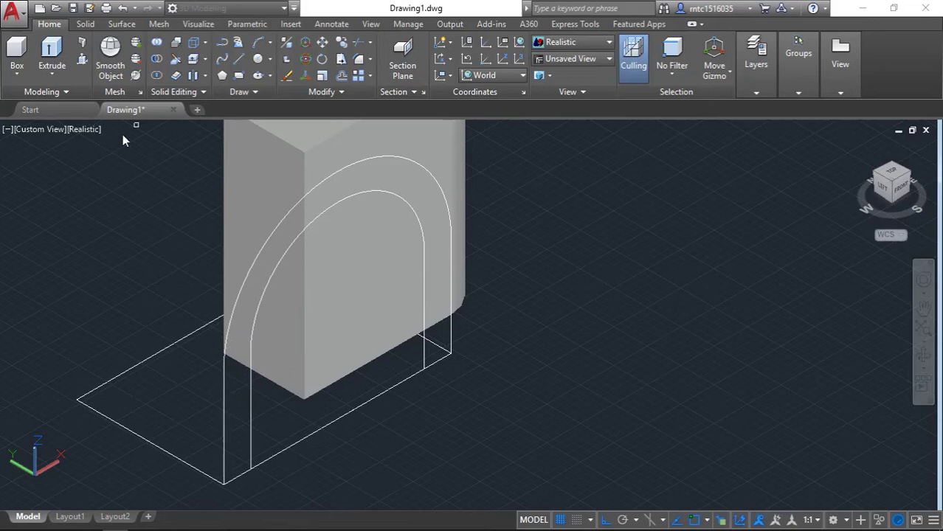
{"action": "left_click", "coordinate": [252, 394]}
{"action": "key", "text": "Return"}
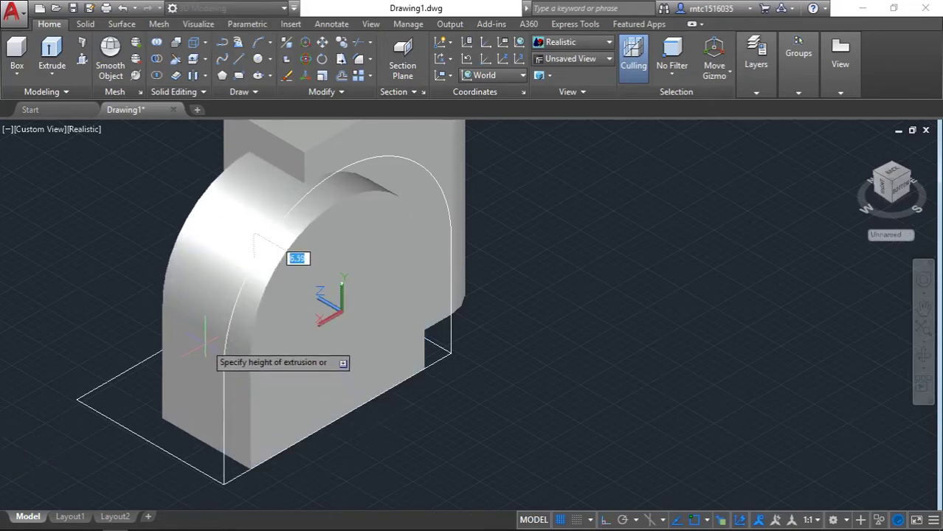
{"action": "key", "text": "Return"}
{"action": "scroll", "coordinate": [354, 295], "scroll_direction": "down", "scroll_amount": 3}
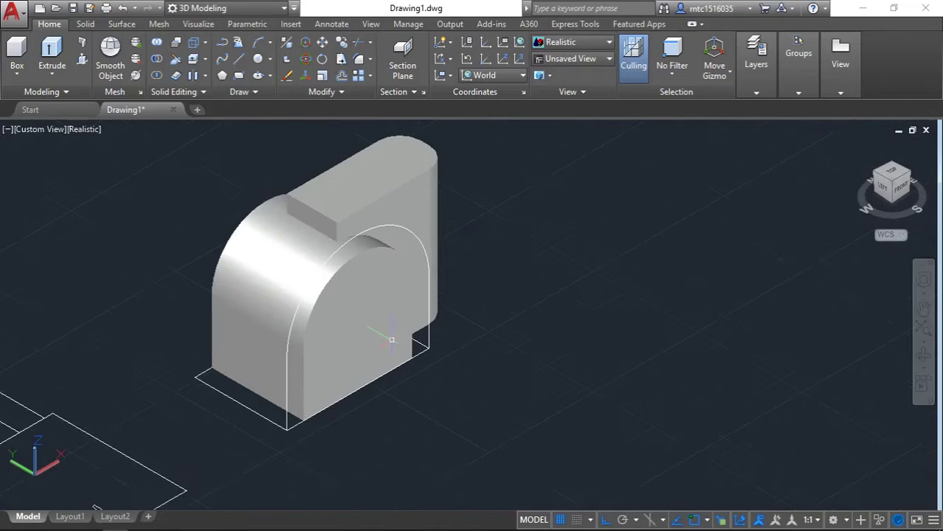
{"action": "mouse_move", "coordinate": [354, 295]}
{"action": "middle_mouse_down", "text": "shift"}
{"action": "mouse_move", "coordinate": [262, 365]}
{"action": "mouse_move", "coordinate": [268, 378]}
{"action": "middle_mouse_up", "text": "shift"}
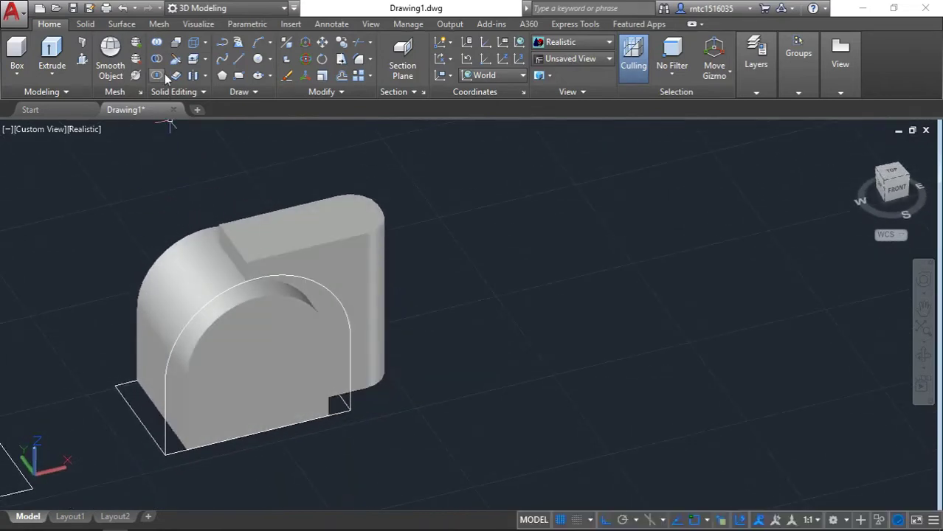
Subtract the arched solid from the back block using the Solid tab.
{"action": "left_click", "coordinate": [85, 23]}
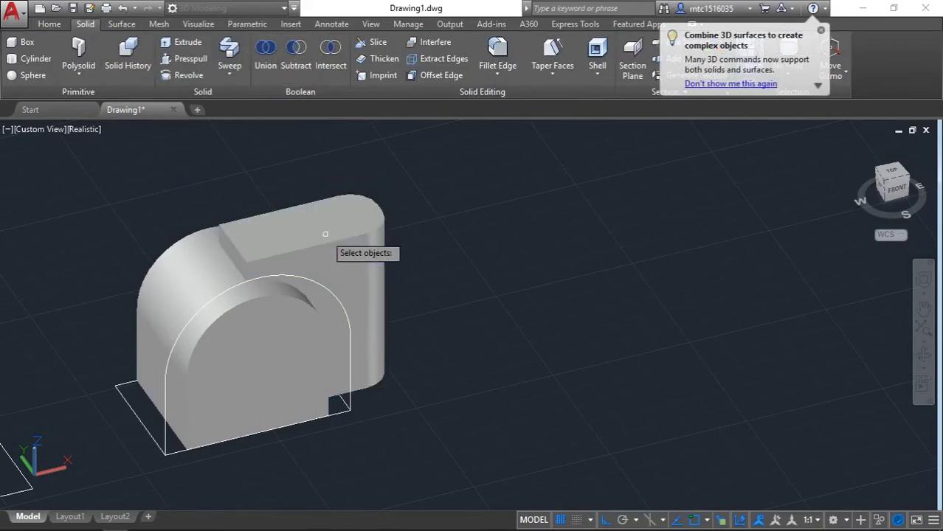
{"action": "left_click", "coordinate": [185, 268]}
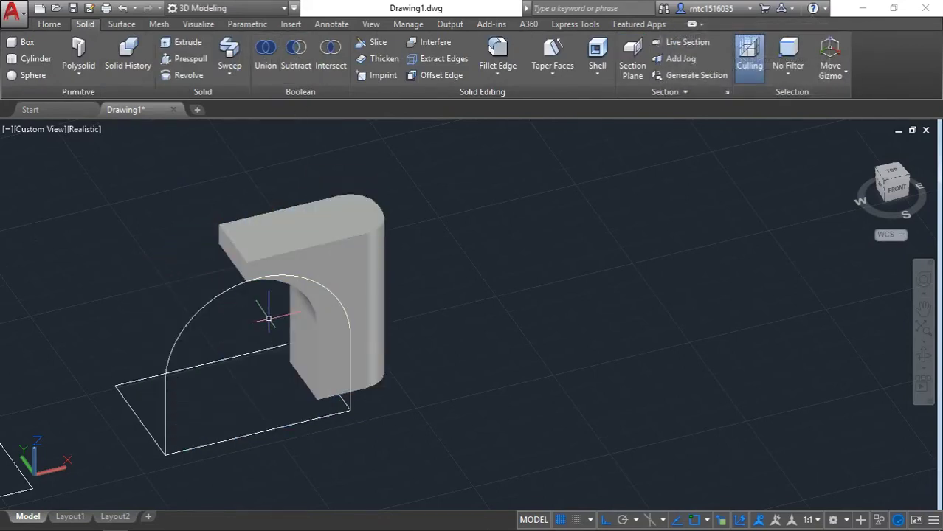
{"action": "middle_click_drag", "start_coordinate": [284, 305], "coordinate": [299, 320], "text": "shift"}
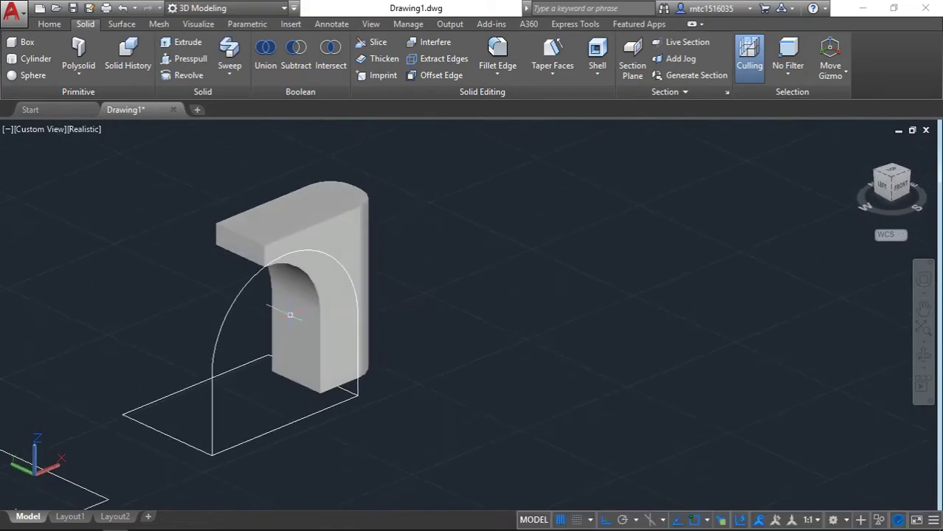
{"action": "middle_click_drag", "start_coordinate": [242, 346], "coordinate": [181, 266], "text": "shift"}
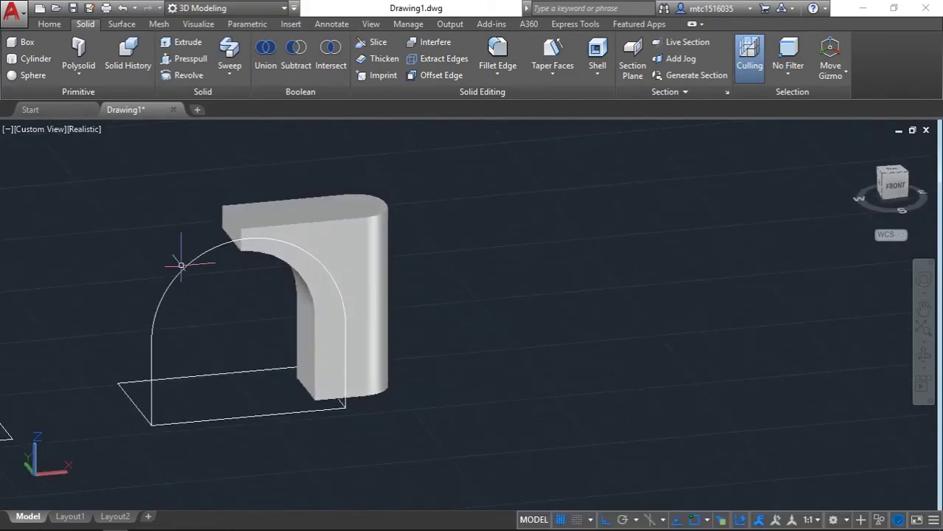
Offset the arch outline 2 units inward.
{"action": "left_click", "coordinate": [184, 267]}
{"action": "type", "text": "o"}
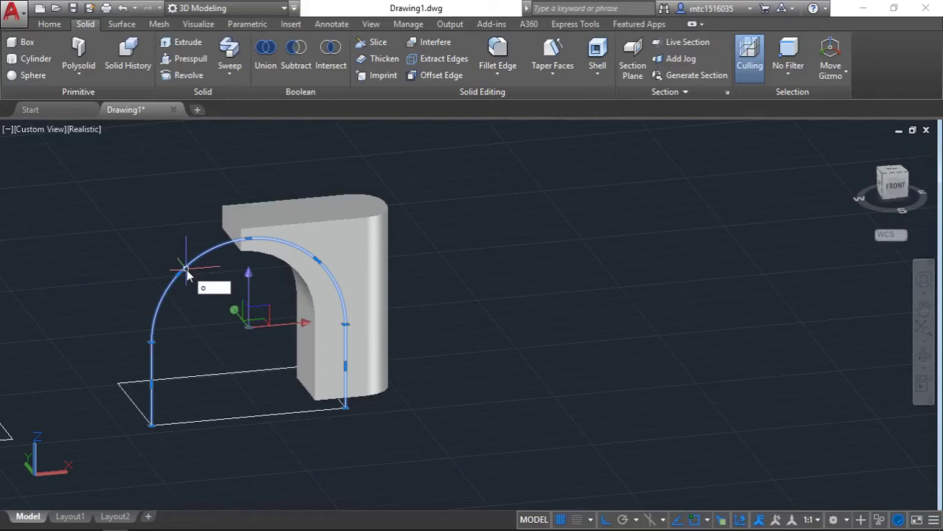
{"action": "key", "text": "Return"}
{"action": "left_click", "coordinate": [179, 274]}
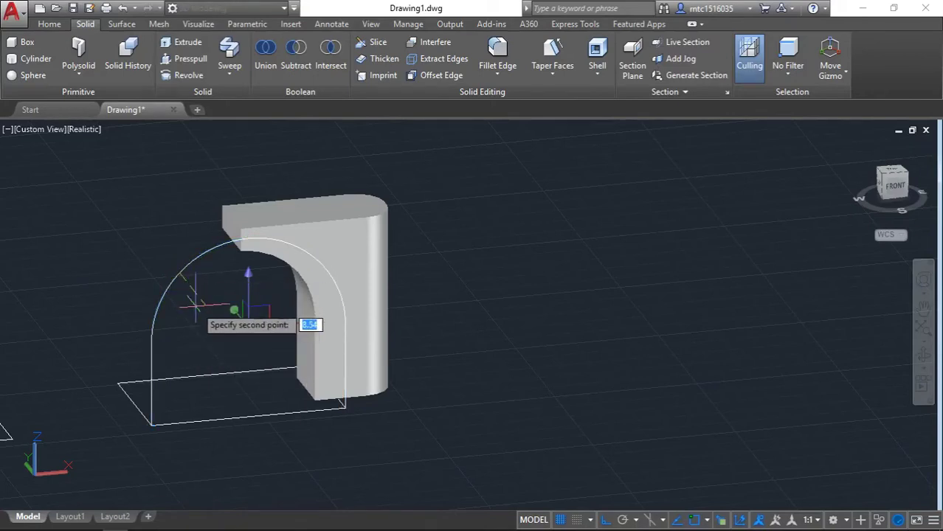
{"action": "middle_click_drag", "start_coordinate": [195, 303], "coordinate": [169, 316], "text": "shift"}
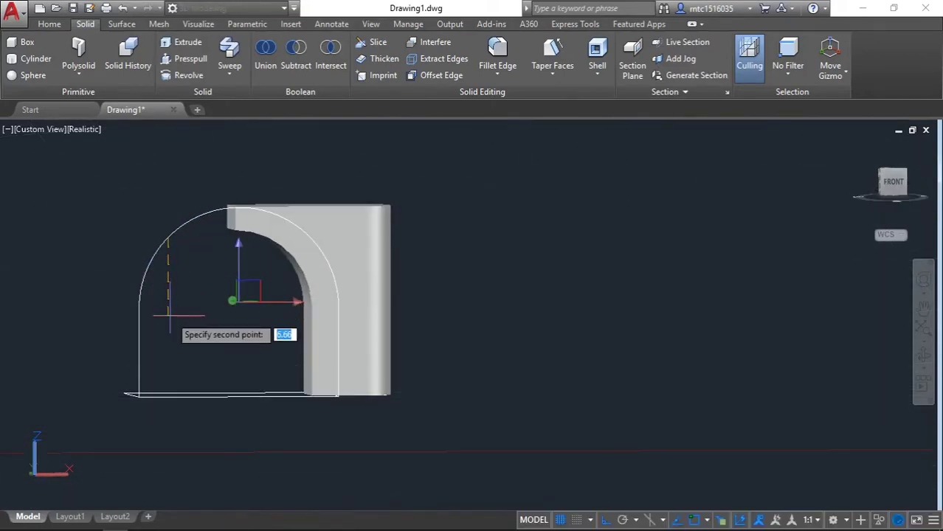
{"action": "key", "text": "Return"}
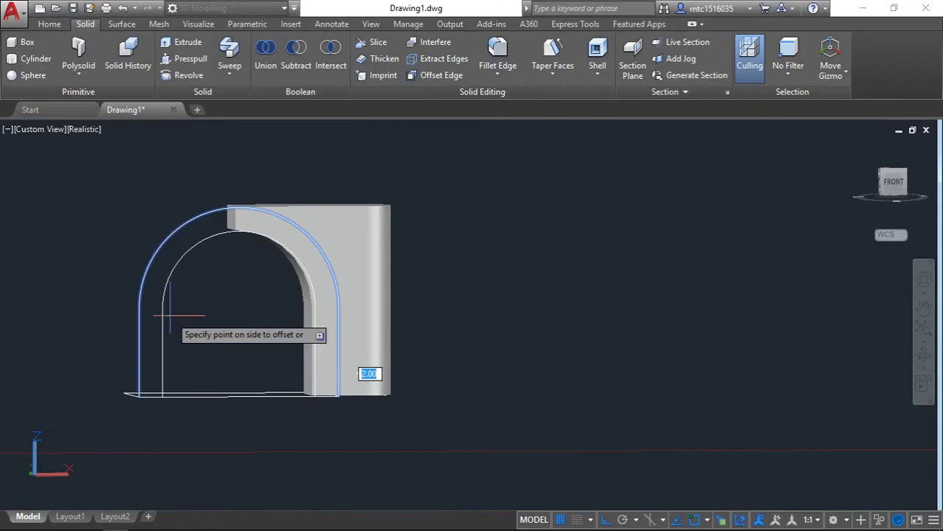
{"action": "left_click", "coordinate": [171, 315]}
{"action": "mouse_move", "coordinate": [212, 331]}
{"action": "middle_mouse_down", "text": "shift"}
{"action": "mouse_move", "coordinate": [272, 386]}
{"action": "mouse_move", "coordinate": [228, 387]}
{"action": "middle_mouse_up", "text": "shift"}
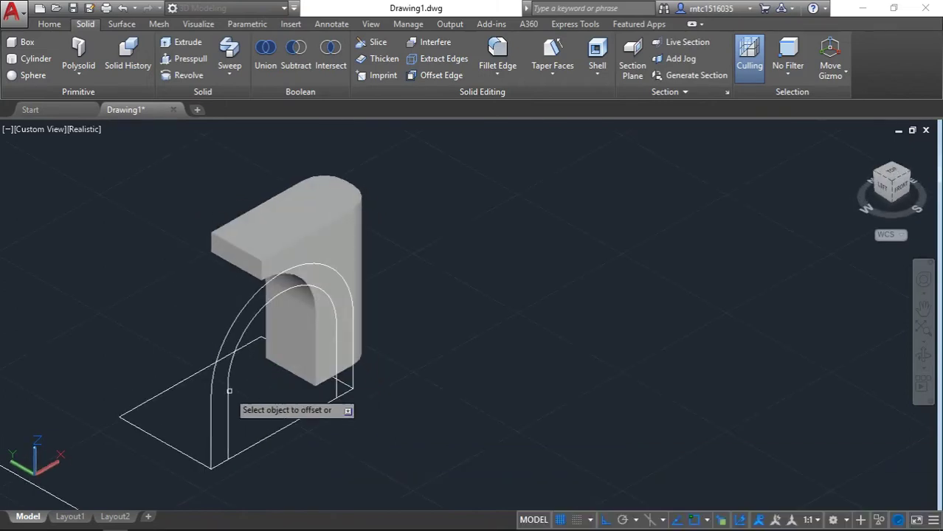
{"action": "left_click", "coordinate": [55, 8]}
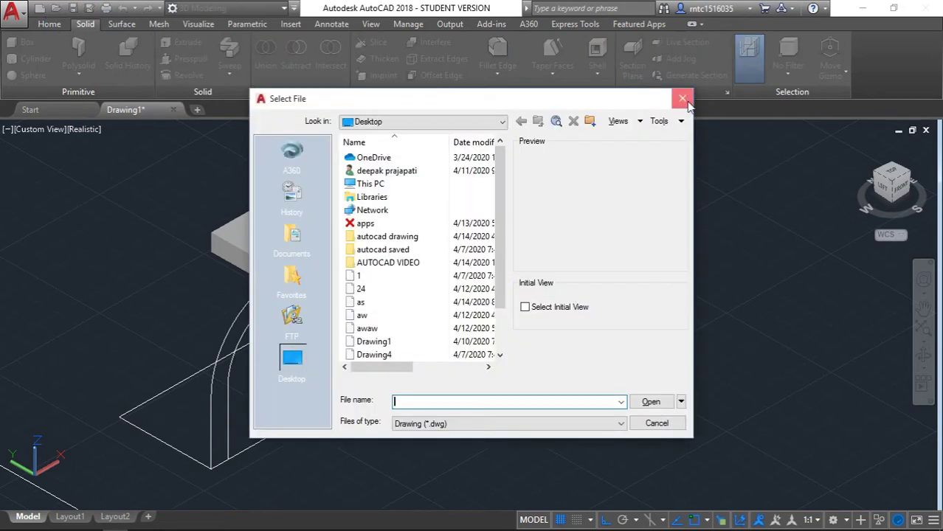
Dismiss the file-open dialog and abandon a first extrusion attempt on the arch outline.
{"action": "left_click", "coordinate": [682, 98]}
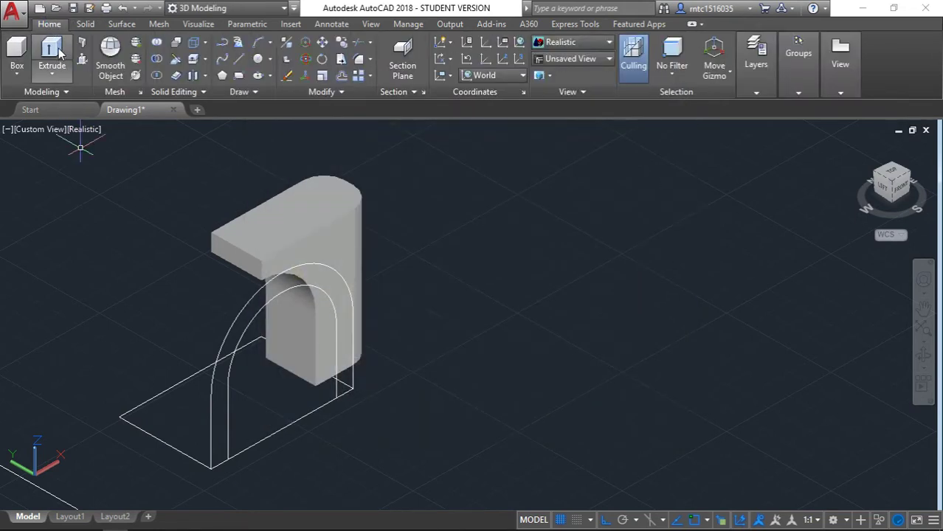
{"action": "left_click", "coordinate": [60, 51]}
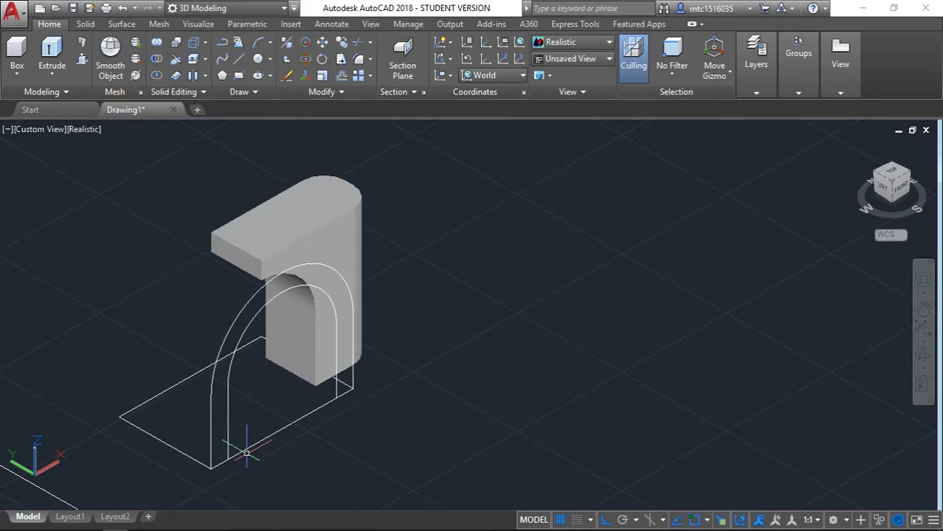
{"action": "scroll", "coordinate": [246, 452], "scroll_direction": "up", "scroll_amount": 3}
{"action": "left_click", "coordinate": [181, 381]}
{"action": "key", "text": "Escape"}
Draw a LINE closing the gap between the inner arch end and the outer arch corner.
{"action": "type", "text": "l"}
{"action": "key", "text": "Return"}
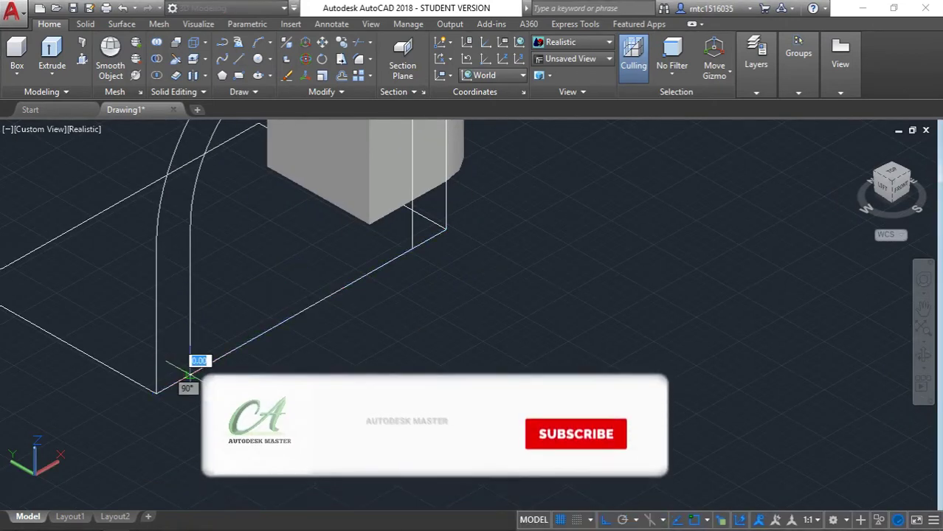
{"action": "left_click", "coordinate": [155, 391]}
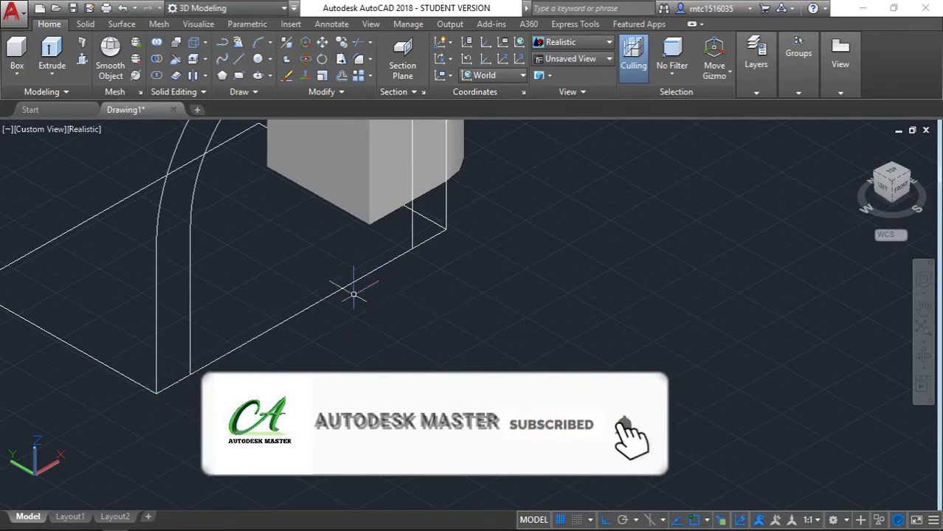
{"action": "key", "text": "Escape"}
{"action": "left_click", "coordinate": [317, 301]}
{"action": "key", "text": "Delete"}
{"action": "type", "text": "l"}
{"action": "key", "text": "Return"}
{"action": "left_click", "coordinate": [411, 248]}
{"action": "left_click", "coordinate": [446, 229]}
{"action": "key", "text": "Escape"}
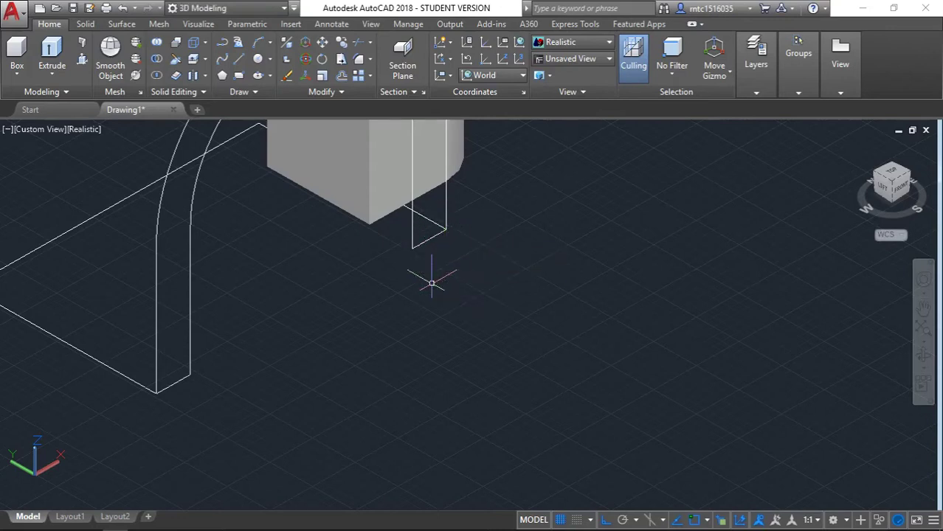
Join the outer and inner arch paths into one closed profile.
{"action": "left_click", "coordinate": [155, 348]}
{"action": "left_click", "coordinate": [191, 334]}
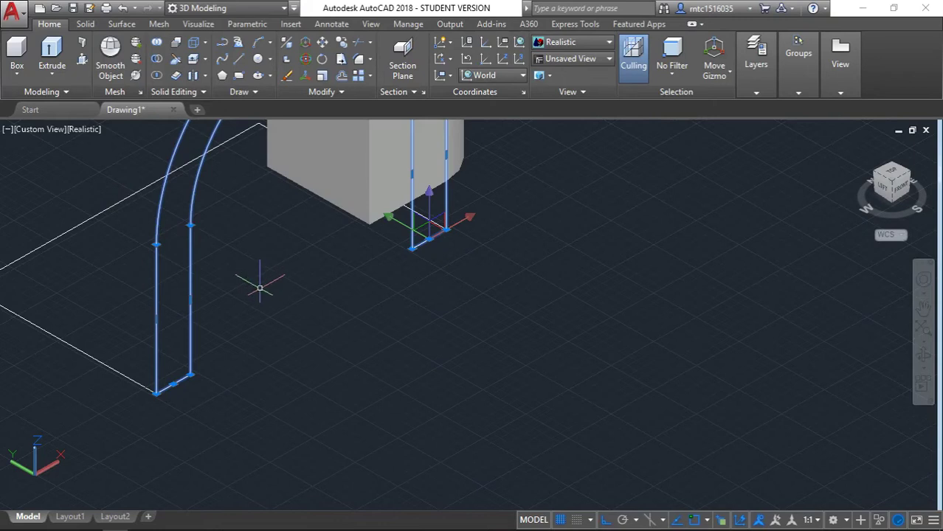
{"action": "type", "text": "j"}
{"action": "key", "text": "Return"}
Extrude the joined arch profile into the hollow arch solid and orbit to view it.
{"action": "left_click", "coordinate": [156, 202]}
{"action": "left_click", "coordinate": [51, 51]}
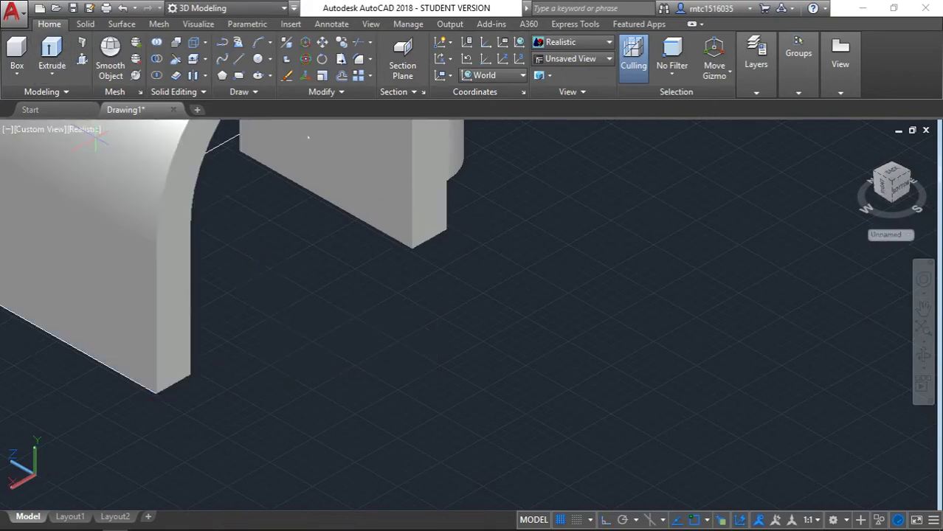
{"action": "left_click", "coordinate": [127, 245]}
{"action": "scroll", "coordinate": [127, 245], "scroll_direction": "down", "scroll_amount": 2}
{"action": "scroll", "coordinate": [126, 246], "scroll_direction": "down", "scroll_amount": 3}
{"action": "middle_click_drag", "start_coordinate": [127, 246], "coordinate": [175, 357], "text": "shift"}
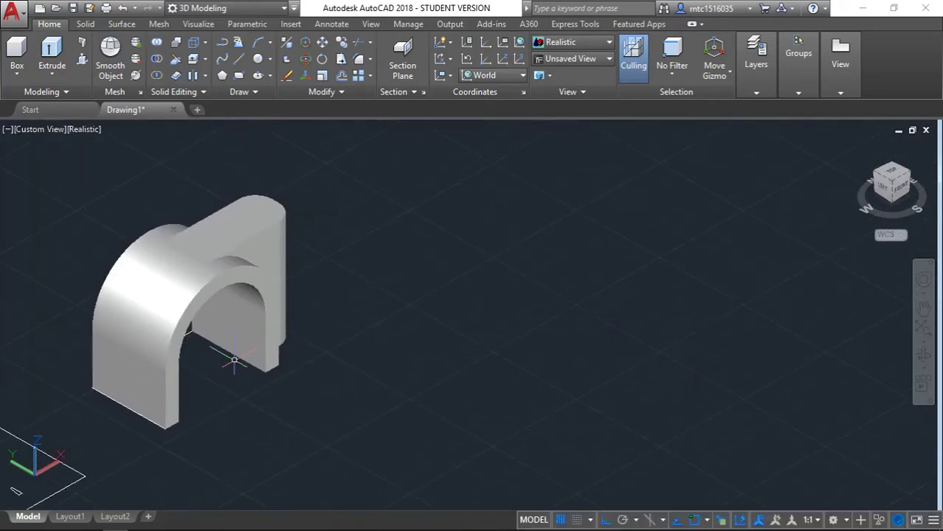
Orbit and pan to centre the small tapered profile in a top-down view.
{"action": "middle_click_drag", "start_coordinate": [233, 360], "coordinate": [254, 290], "text": "shift"}
{"action": "scroll", "coordinate": [254, 290], "scroll_direction": "up", "scroll_amount": 3}
{"action": "scroll", "coordinate": [254, 290], "scroll_direction": "up", "scroll_amount": 2}
{"action": "scroll", "coordinate": [253, 290], "scroll_direction": "down", "scroll_amount": 3}
{"action": "scroll", "coordinate": [255, 252], "scroll_direction": "down", "scroll_amount": 2}
{"action": "scroll", "coordinate": [305, 284], "scroll_direction": "down", "scroll_amount": 2}
{"action": "mouse_move", "coordinate": [370, 335]}
{"action": "middle_mouse_down", "text": "shift"}
{"action": "mouse_move", "coordinate": [340, 377]}
{"action": "mouse_move", "coordinate": [190, 376]}
{"action": "middle_mouse_up", "text": "shift"}
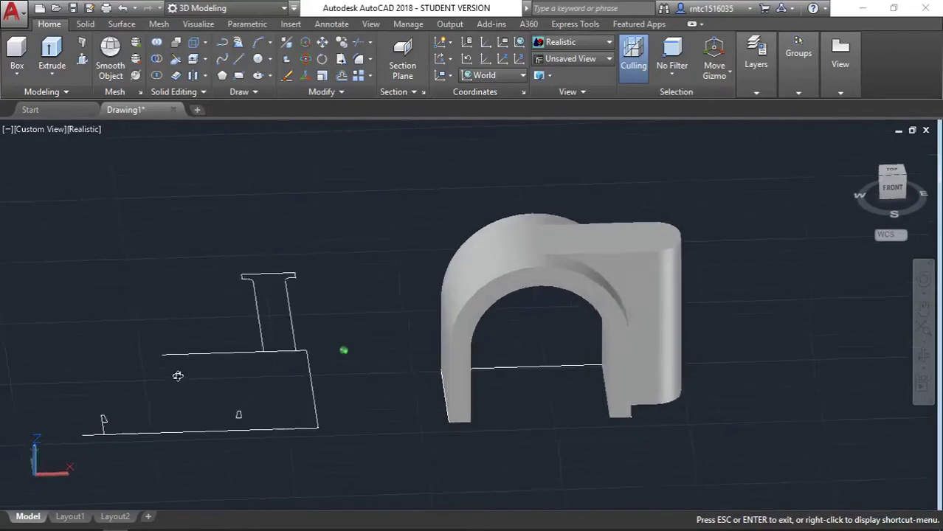
{"action": "middle_click_drag", "start_coordinate": [274, 362], "coordinate": [195, 360], "text": "shift"}
{"action": "scroll", "coordinate": [196, 361], "scroll_direction": "up", "scroll_amount": 3}
{"action": "scroll", "coordinate": [158, 338], "scroll_direction": "down", "scroll_amount": 3}
{"action": "scroll", "coordinate": [158, 338], "scroll_direction": "up", "scroll_amount": 4}
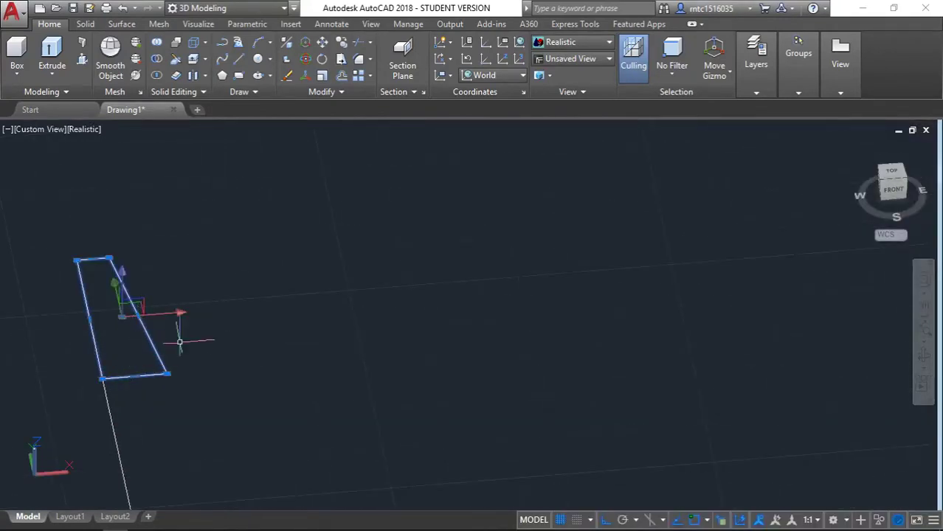
{"action": "scroll", "coordinate": [179, 342], "scroll_direction": "down", "scroll_amount": 2}
{"action": "middle_click_drag", "start_coordinate": [179, 341], "coordinate": [379, 325]}
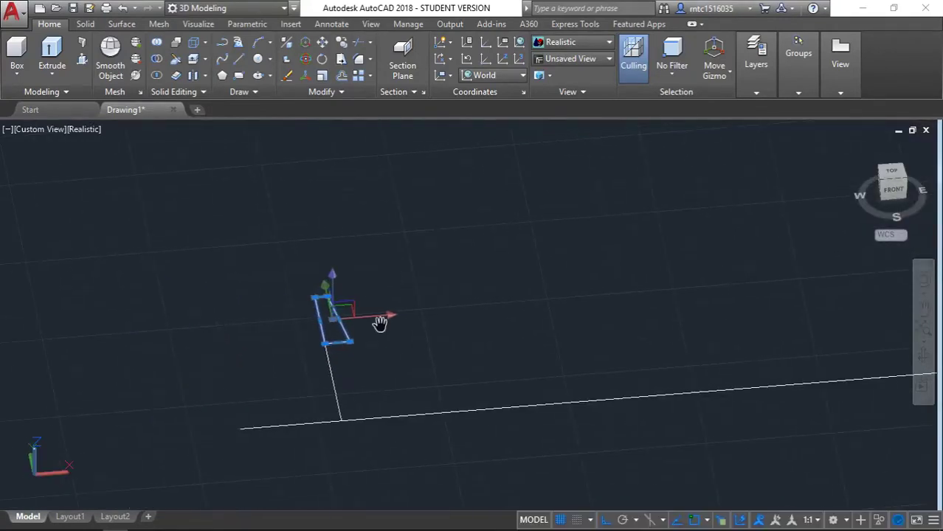
{"action": "left_click", "coordinate": [898, 174]}
{"action": "scroll", "coordinate": [669, 221], "scroll_direction": "down", "scroll_amount": 3}
{"action": "mouse_move", "coordinate": [635, 222]}
{"action": "middle_mouse_down"}
{"action": "mouse_move", "coordinate": [459, 210]}
{"action": "mouse_move", "coordinate": [430, 245]}
{"action": "middle_mouse_up"}
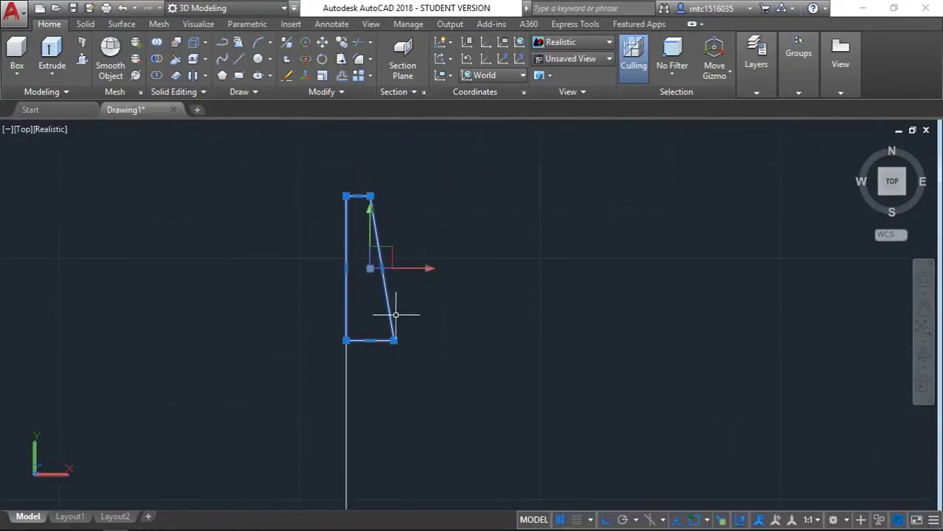
Revolve the tapered profile 90 degrees about its straight edge, then return to the 3D view.
{"action": "type", "text": "r"}
{"action": "key", "text": "Return"}
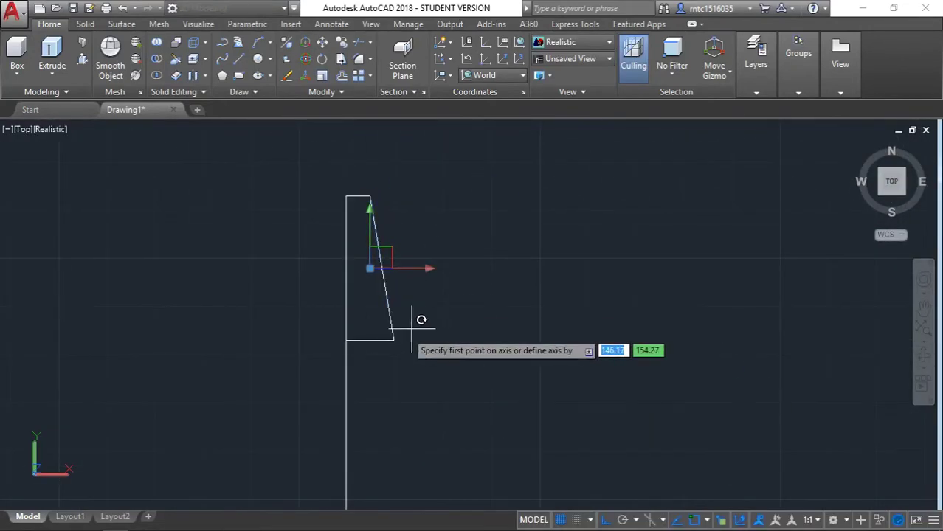
{"action": "left_click", "coordinate": [347, 340]}
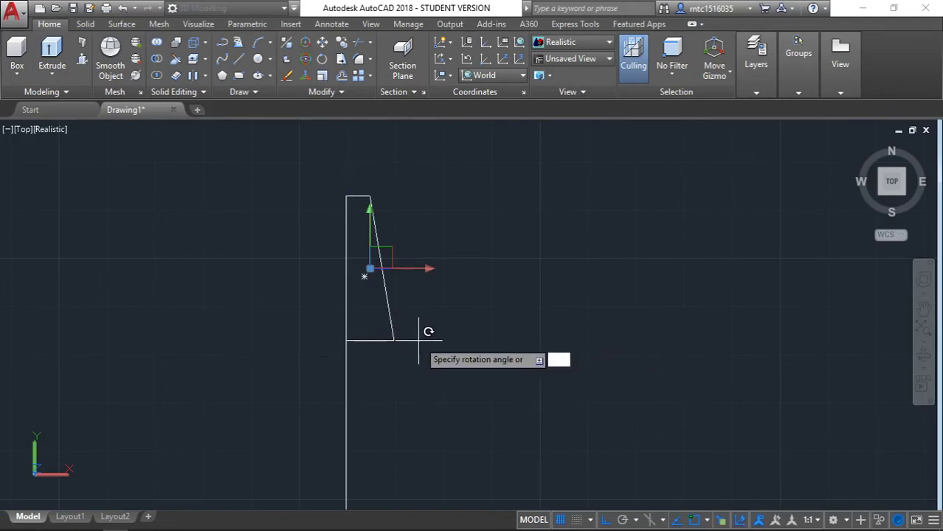
{"action": "type", "text": "90"}
{"action": "key", "text": "Return"}
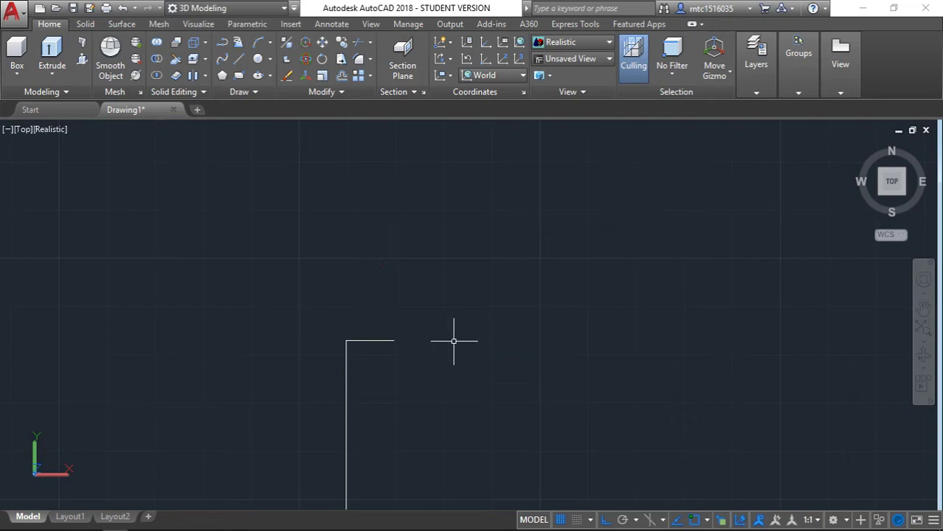
{"action": "left_click", "coordinate": [856, 146]}
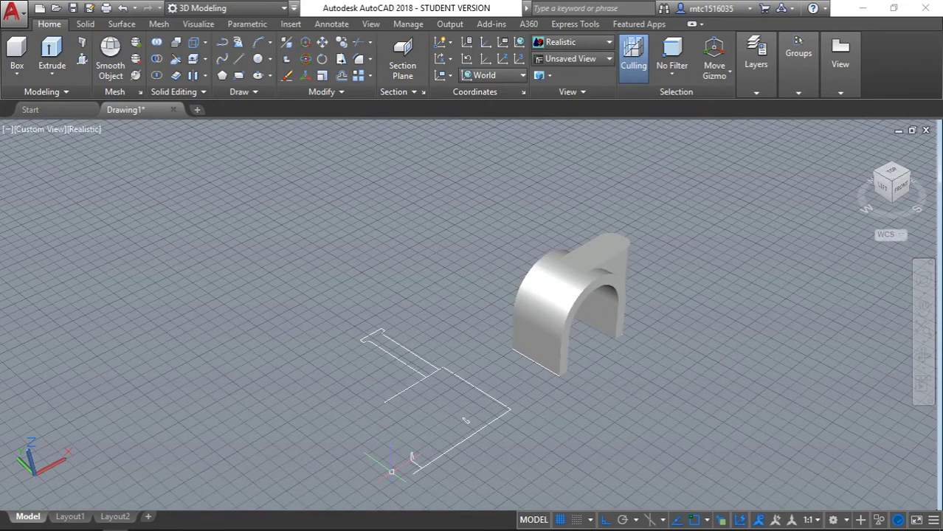
Extrude the small slanted outline 7 units into a thin panel solid.
{"action": "key", "text": "Escape"}
{"action": "scroll", "coordinate": [468, 295], "scroll_direction": "up", "scroll_amount": 2}
{"action": "scroll", "coordinate": [467, 295], "scroll_direction": "up", "scroll_amount": 1}
{"action": "scroll", "coordinate": [413, 354], "scroll_direction": "up", "scroll_amount": 2}
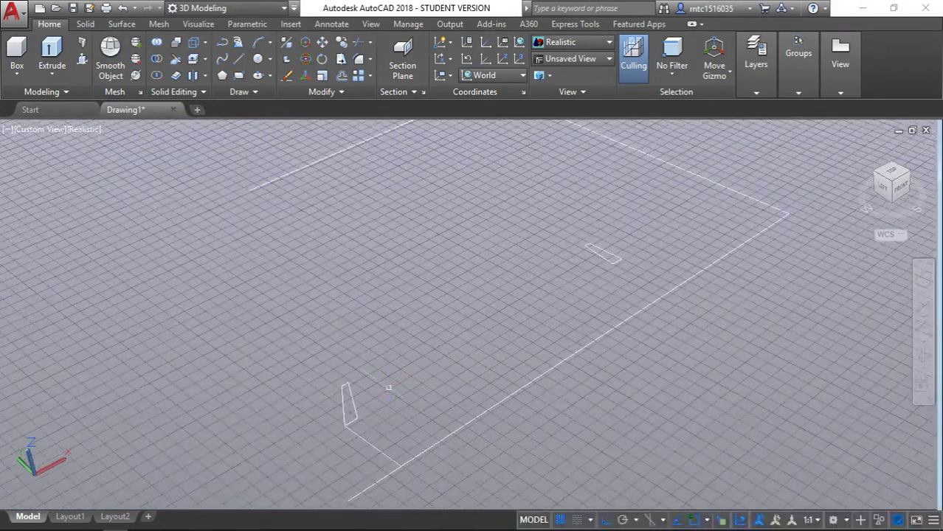
{"action": "left_click", "coordinate": [351, 402]}
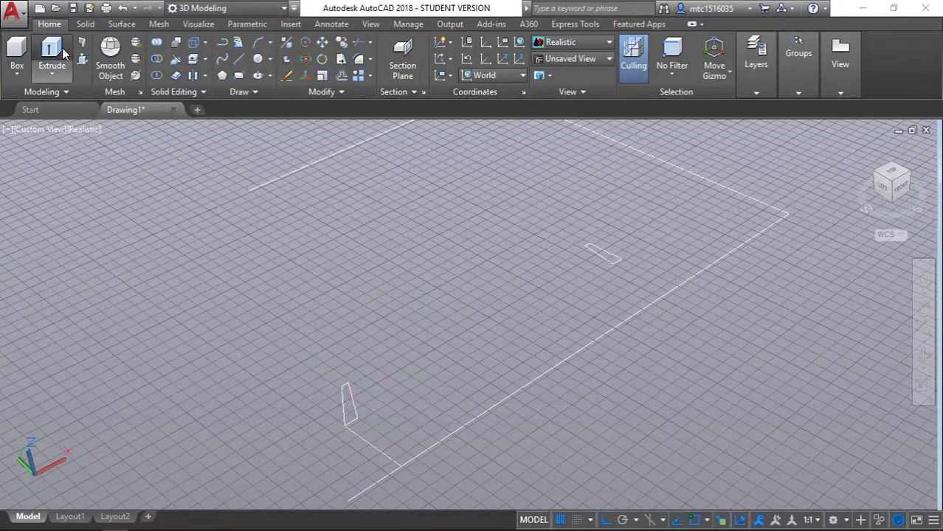
{"action": "left_click", "coordinate": [348, 390]}
{"action": "key", "text": "Return"}
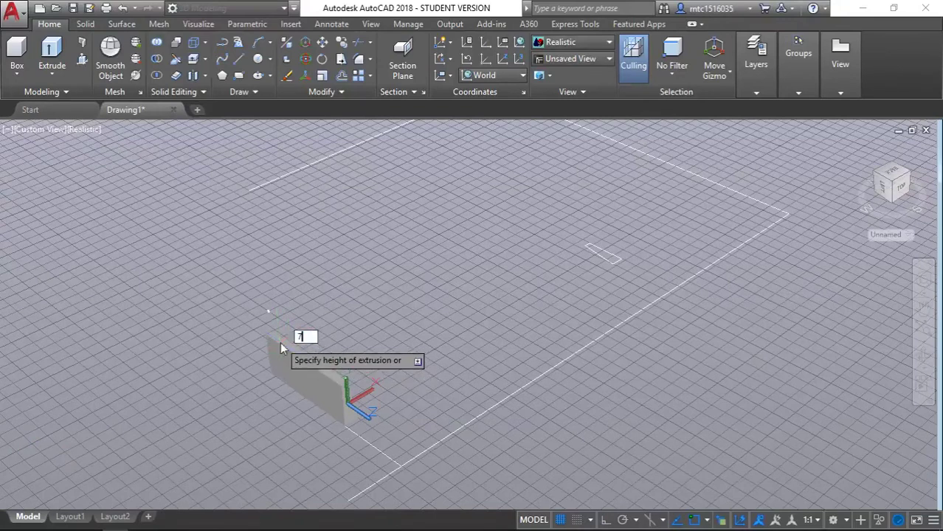
{"action": "key", "text": "Return"}
Start moving the panel from its base point and pan over to the arch.
{"action": "left_click", "coordinate": [282, 349]}
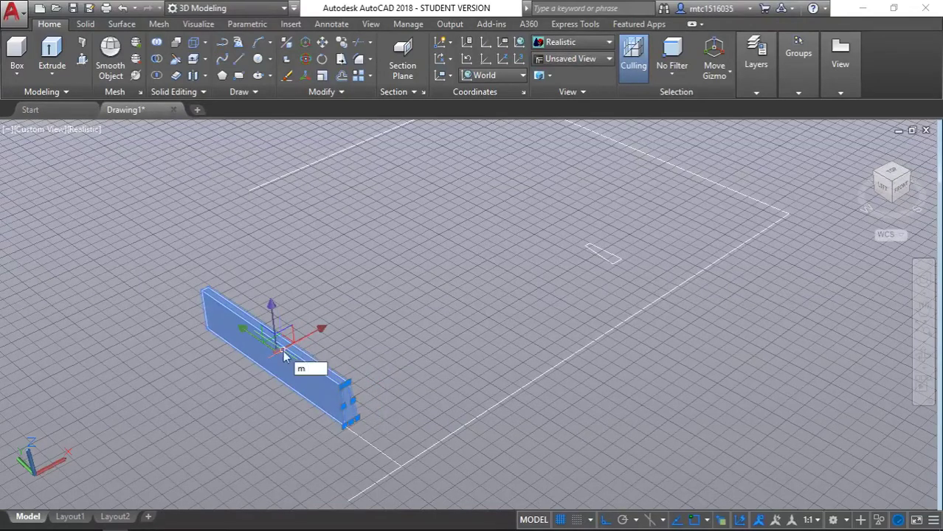
{"action": "key", "text": "BackSpace"}
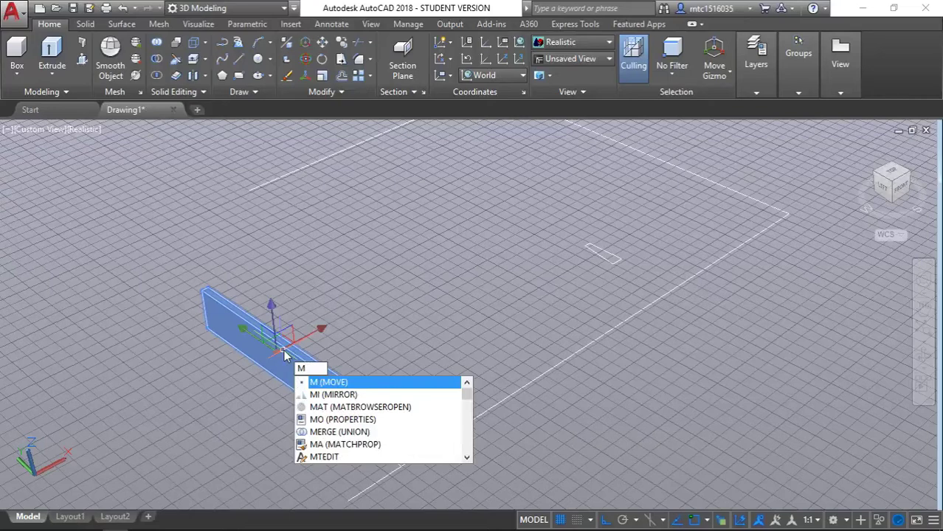
{"action": "key", "text": "Return"}
{"action": "left_click", "coordinate": [348, 418]}
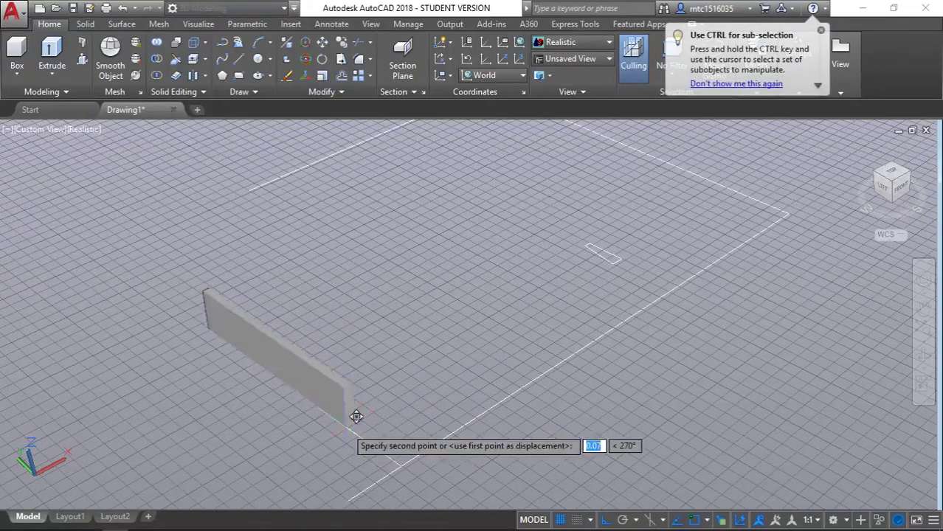
{"action": "scroll", "coordinate": [493, 295], "scroll_direction": "down", "scroll_amount": 2}
{"action": "scroll", "coordinate": [583, 297], "scroll_direction": "up", "scroll_amount": 2}
{"action": "scroll", "coordinate": [642, 263], "scroll_direction": "up", "scroll_amount": 2}
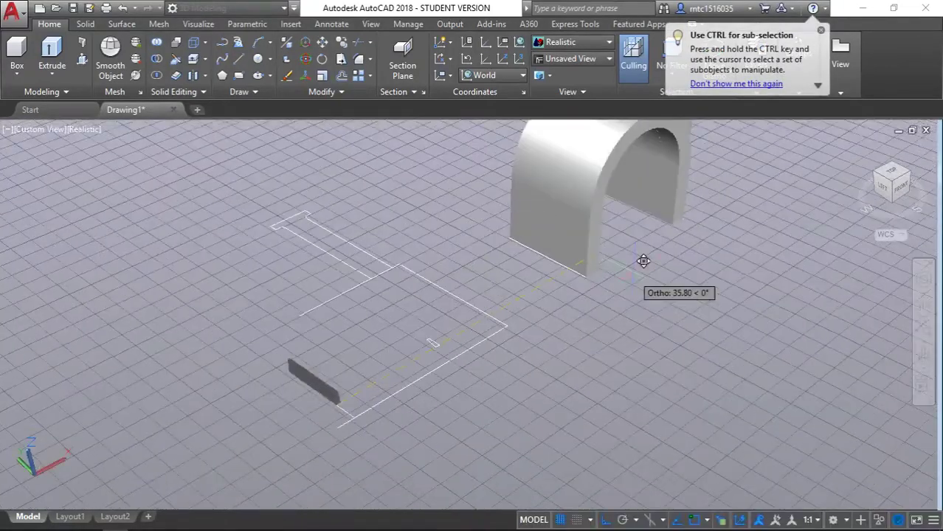
{"action": "mouse_move", "coordinate": [597, 269]}
{"action": "middle_mouse_down"}
{"action": "mouse_move", "coordinate": [359, 374]}
{"action": "mouse_move", "coordinate": [217, 301]}
{"action": "middle_mouse_up"}
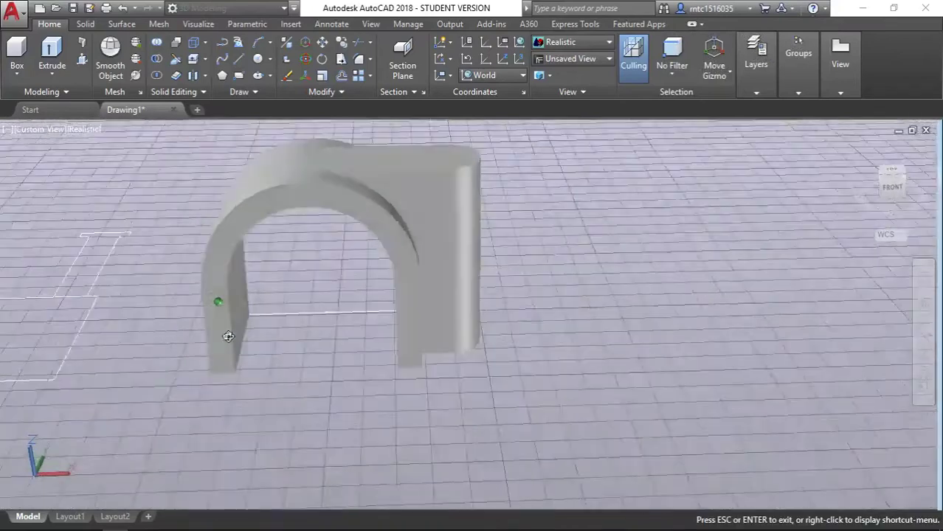
Drop the panel against the arch's left leg and switch the view to parallel projection.
{"action": "scroll", "coordinate": [158, 379], "scroll_direction": "up", "scroll_amount": 2}
{"action": "scroll", "coordinate": [153, 401], "scroll_direction": "up", "scroll_amount": 3}
{"action": "scroll", "coordinate": [148, 377], "scroll_direction": "down", "scroll_amount": 3}
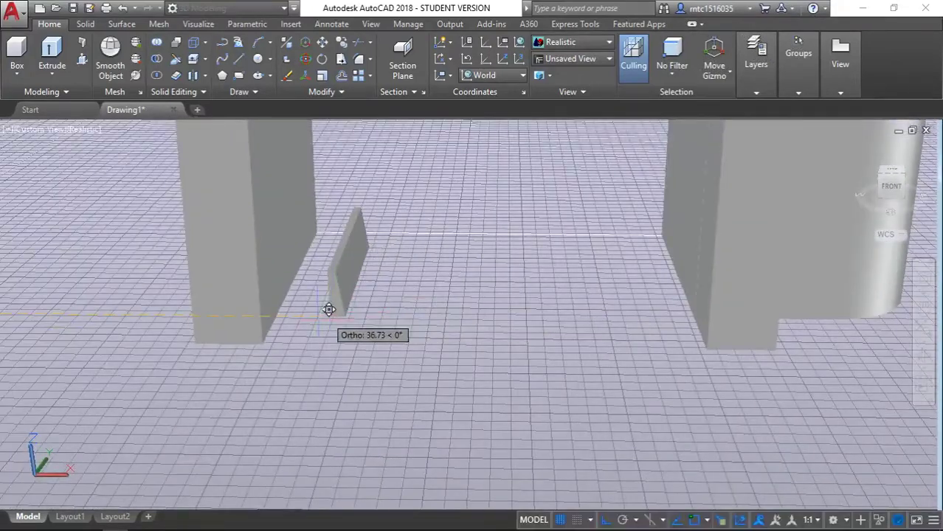
{"action": "scroll", "coordinate": [317, 298], "scroll_direction": "up", "scroll_amount": 3}
{"action": "left_click", "coordinate": [110, 363]}
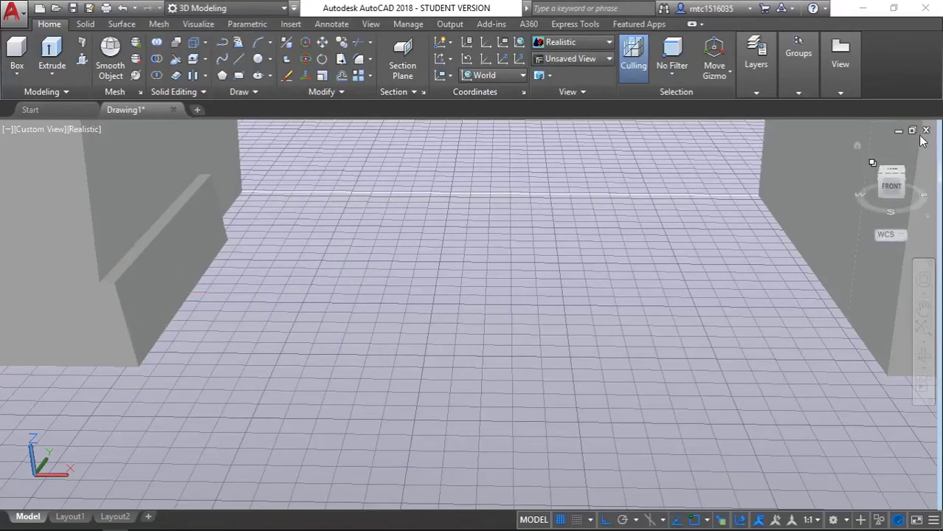
{"action": "right_click", "coordinate": [908, 158]}
{"action": "left_click", "coordinate": [826, 174]}
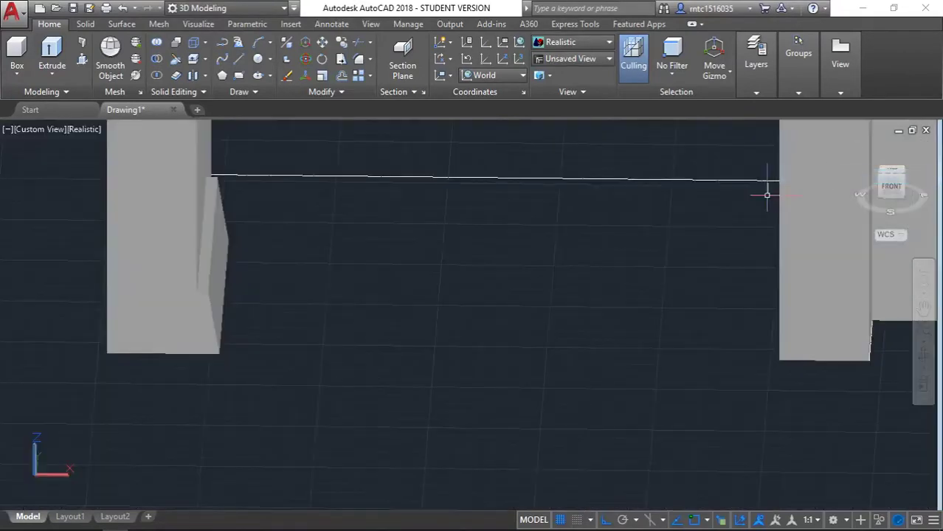
Move the panel 2 units up off the floor.
{"action": "middle_click_drag", "start_coordinate": [296, 281], "coordinate": [261, 265], "text": "shift"}
{"action": "left_click", "coordinate": [184, 221]}
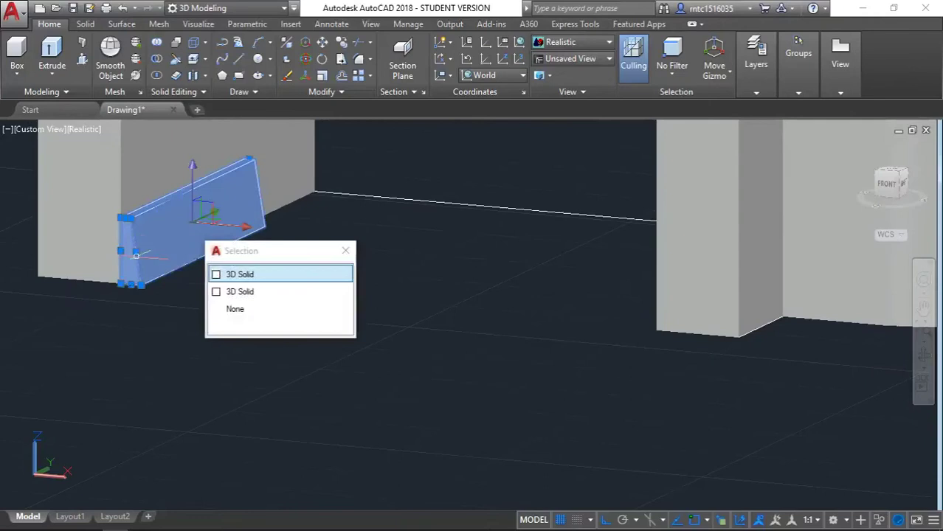
{"action": "left_click", "coordinate": [239, 274]}
{"action": "type", "text": "m"}
{"action": "key", "text": "Return"}
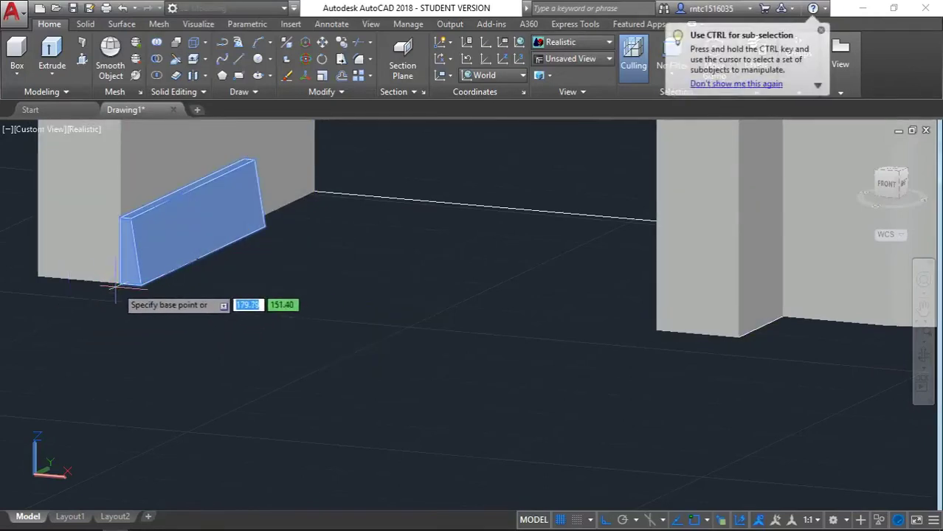
{"action": "left_click", "coordinate": [118, 282]}
{"action": "type", "text": "2.5"}
{"action": "key", "text": "Return"}
Move the panel into its final spot against the inner wall of the left leg.
{"action": "middle_click_drag", "start_coordinate": [168, 206], "coordinate": [168, 294]}
{"action": "left_click", "coordinate": [158, 218]}
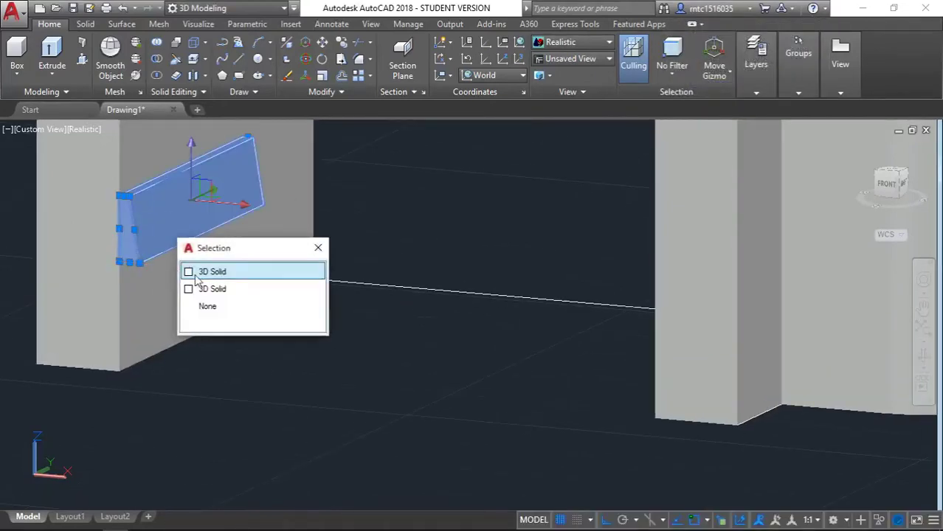
{"action": "left_click", "coordinate": [236, 274]}
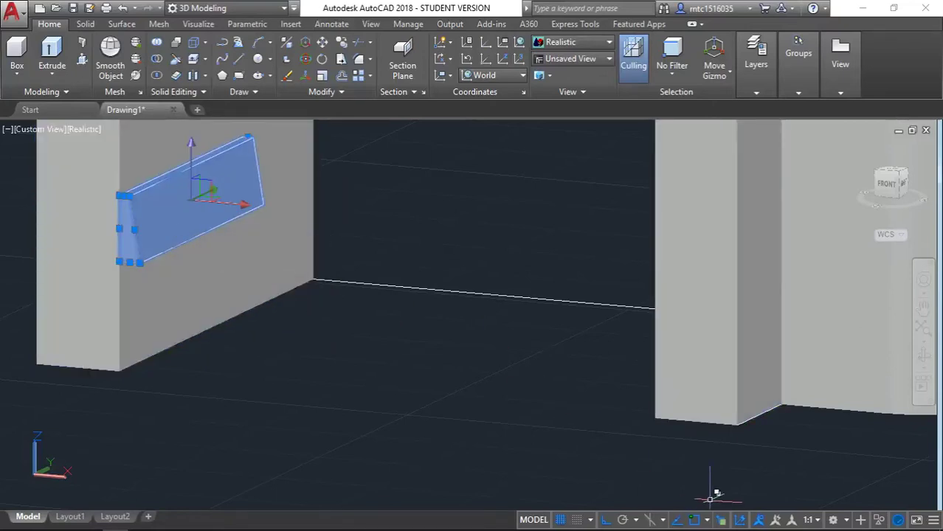
{"action": "type", "text": "m"}
{"action": "key", "text": "Return"}
{"action": "left_click", "coordinate": [130, 260]}
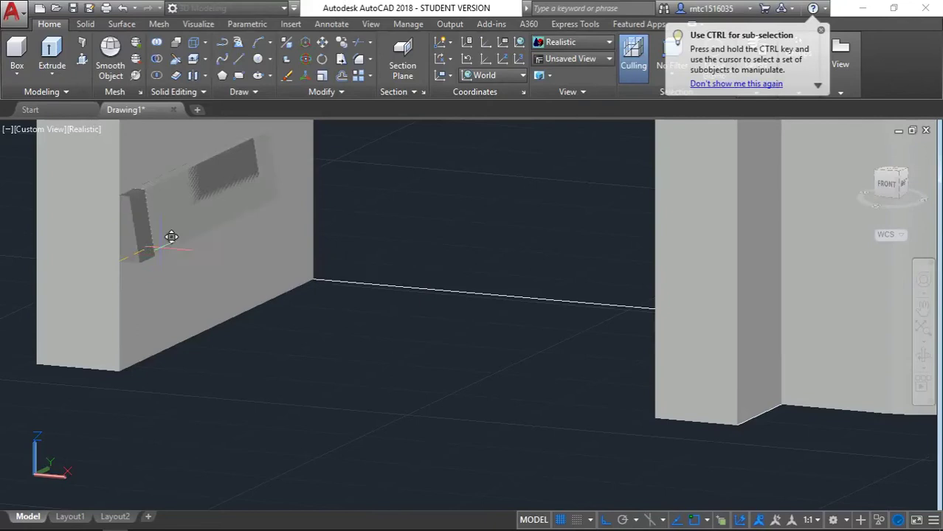
{"action": "type", "text": "2"}
{"action": "left_click", "coordinate": [166, 244]}
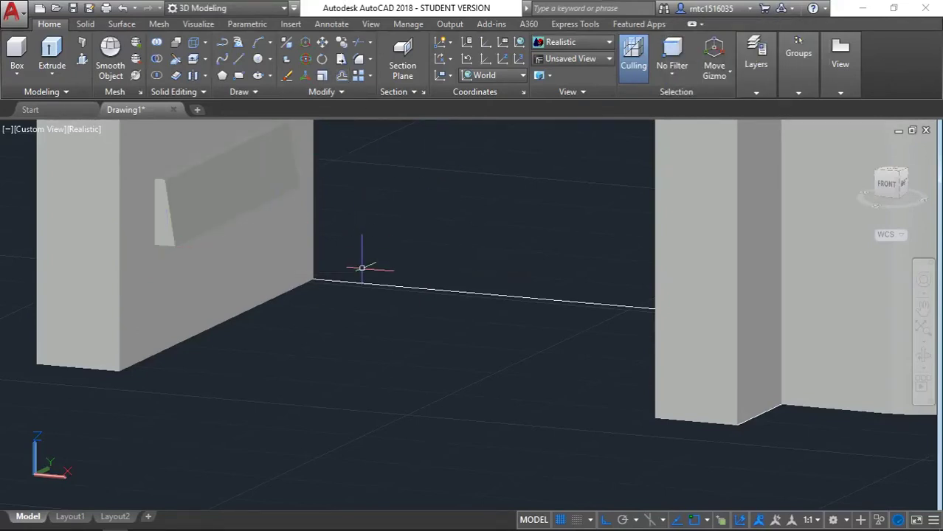
{"action": "type", "text": "MI"}
Select the panel for mirroring and switch to the Front view.
{"action": "key", "text": "Return"}
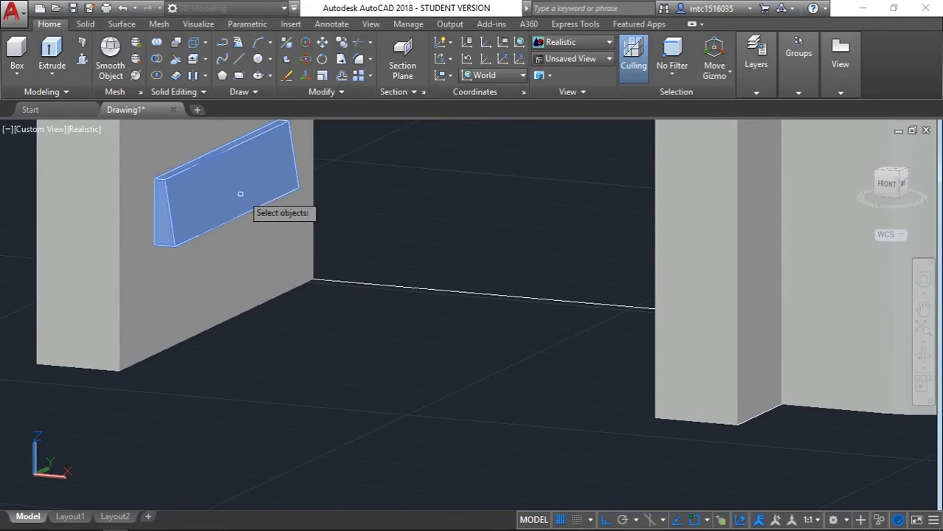
{"action": "key", "text": "Return"}
{"action": "scroll", "coordinate": [438, 185], "scroll_direction": "down", "scroll_amount": 3}
{"action": "middle_click_drag", "start_coordinate": [475, 187], "coordinate": [812, 185], "text": "shift"}
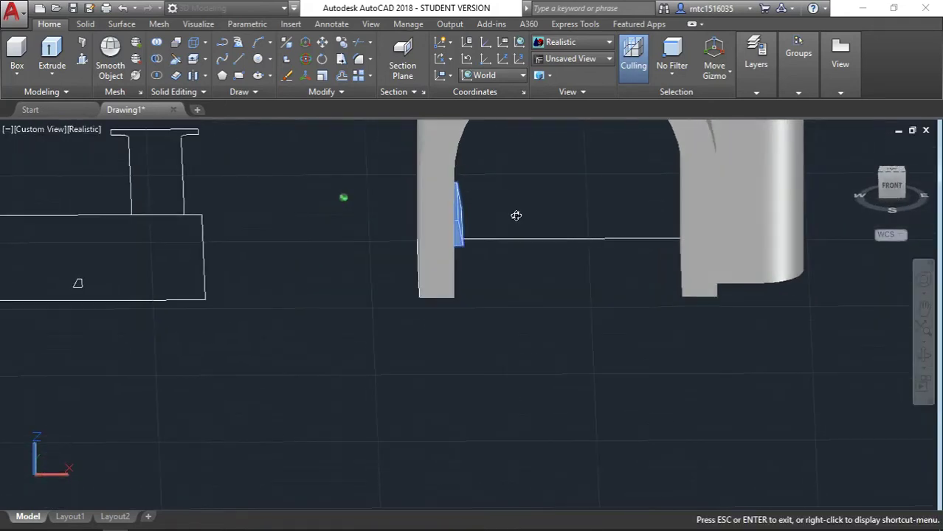
{"action": "left_click", "coordinate": [891, 184]}
Mirror the panel about a vertical line through the arch centre, keeping the original.
{"action": "scroll", "coordinate": [520, 280], "scroll_direction": "up", "scroll_amount": 3}
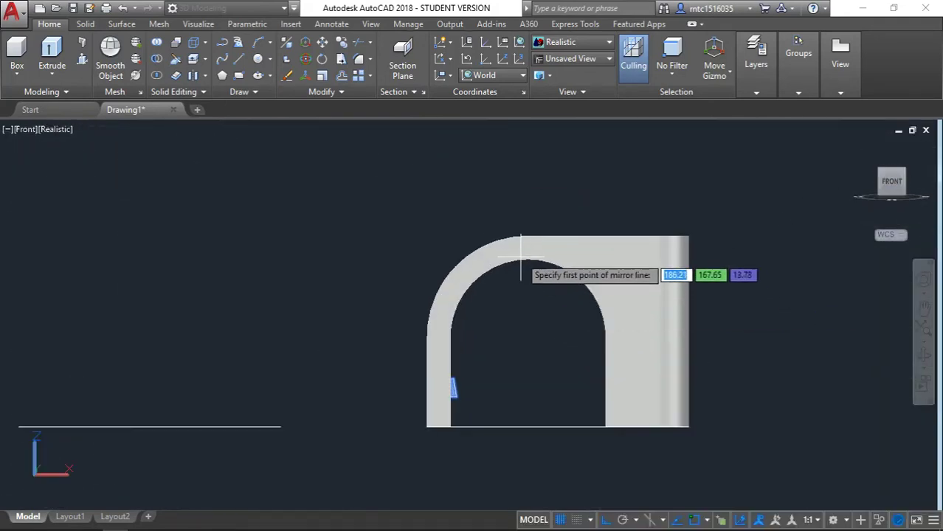
{"action": "left_click", "coordinate": [526, 427]}
{"action": "left_click", "coordinate": [527, 303]}
{"action": "key", "text": "Return"}
Orbit to inspect both ribs and set the visual style to 2D Wireframe.
{"action": "scroll", "coordinate": [533, 312], "scroll_direction": "down", "scroll_amount": 2}
{"action": "mouse_move", "coordinate": [550, 337]}
{"action": "middle_mouse_down", "text": "shift"}
{"action": "mouse_move", "coordinate": [602, 352]}
{"action": "mouse_move", "coordinate": [490, 352]}
{"action": "middle_mouse_up", "text": "shift"}
{"action": "scroll", "coordinate": [603, 351], "scroll_direction": "up", "scroll_amount": 3}
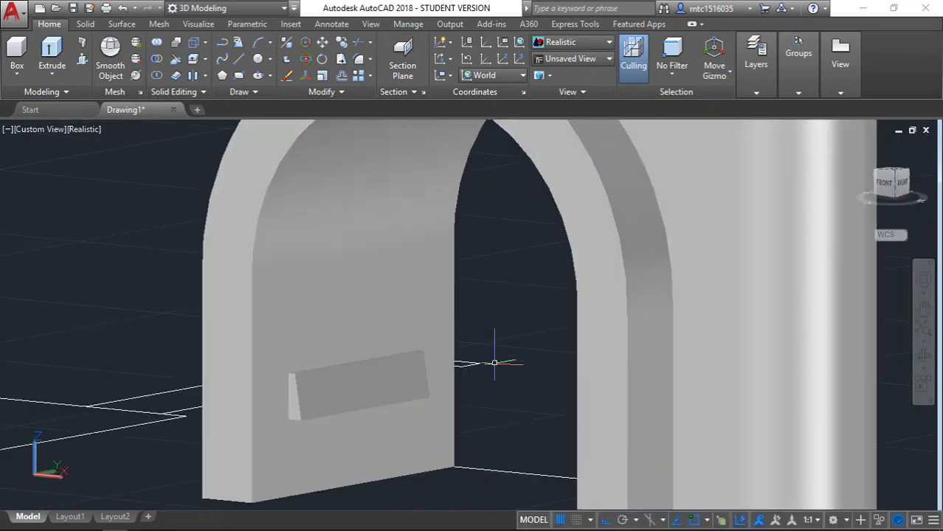
{"action": "scroll", "coordinate": [446, 386], "scroll_direction": "down", "scroll_amount": 3}
{"action": "mouse_move", "coordinate": [446, 386]}
{"action": "middle_mouse_down"}
{"action": "mouse_move", "coordinate": [330, 443]}
{"action": "mouse_move", "coordinate": [350, 332]}
{"action": "middle_mouse_up"}
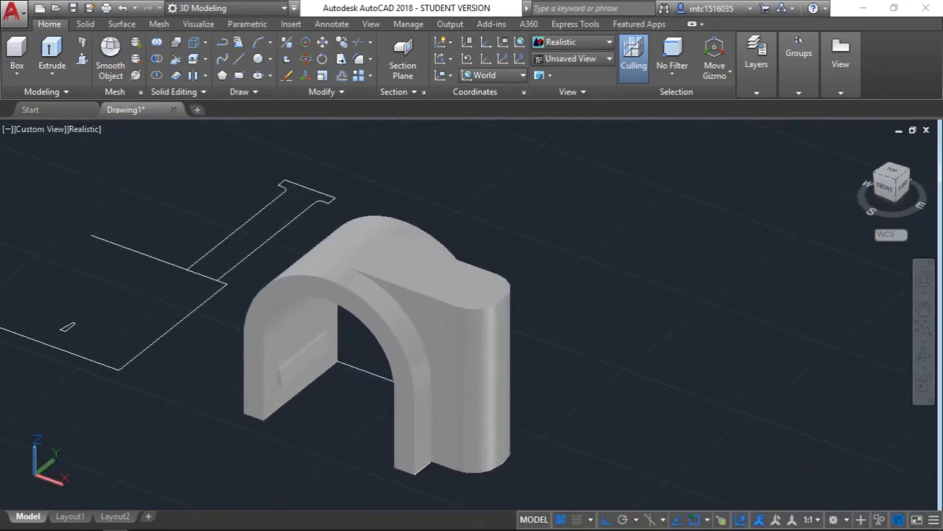
{"action": "scroll", "coordinate": [309, 295], "scroll_direction": "up", "scroll_amount": 2}
{"action": "middle_click_drag", "start_coordinate": [309, 295], "coordinate": [368, 269], "text": "shift"}
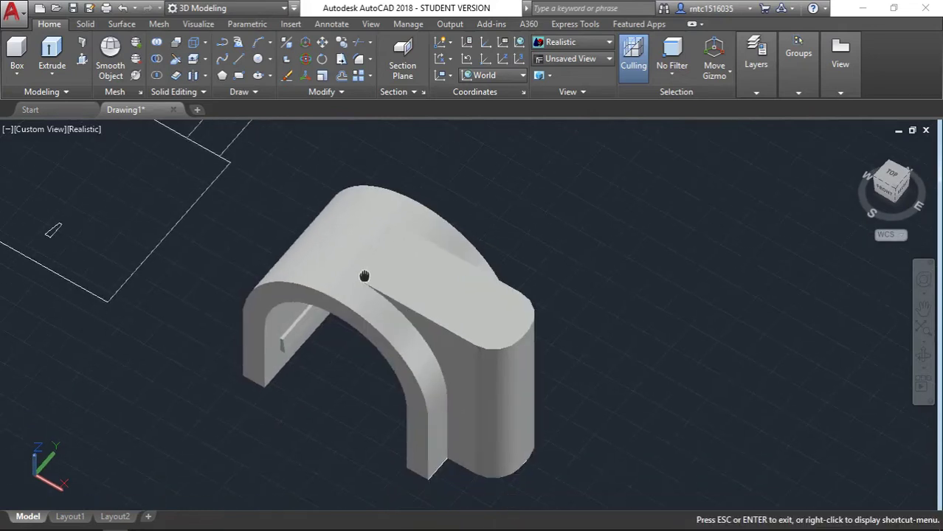
{"action": "left_click", "coordinate": [86, 130]}
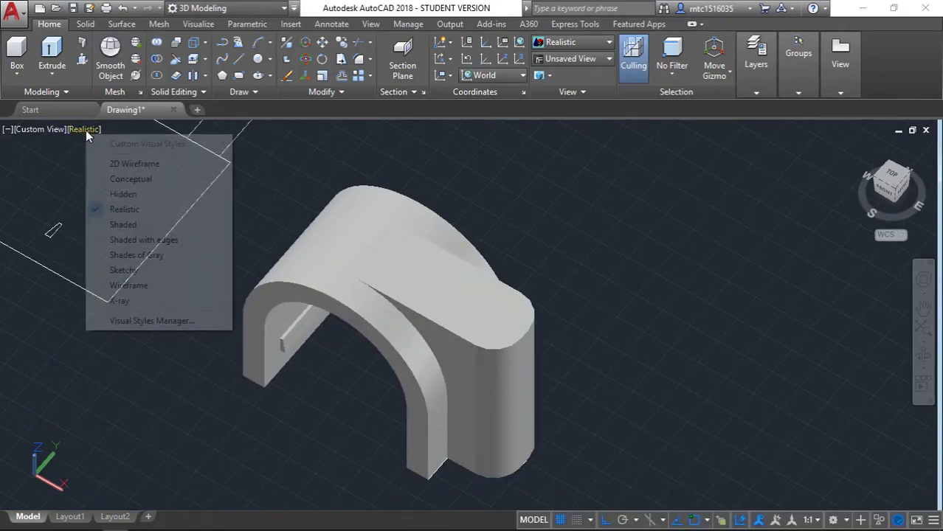
{"action": "left_click", "coordinate": [116, 160]}
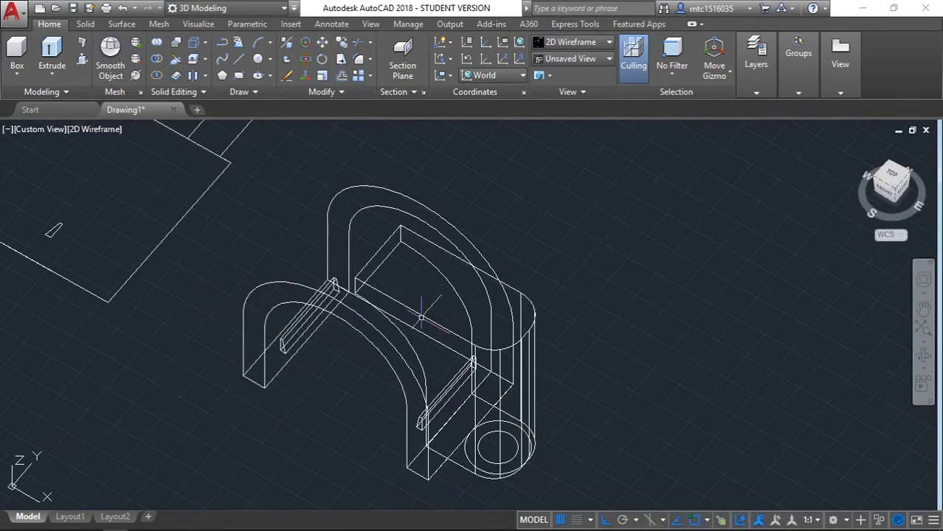
Move the small circle 1 unit up to the top of the pillar.
{"action": "middle_click_drag", "start_coordinate": [421, 318], "coordinate": [375, 374], "text": "shift"}
{"action": "scroll", "coordinate": [374, 375], "scroll_direction": "up", "scroll_amount": 2}
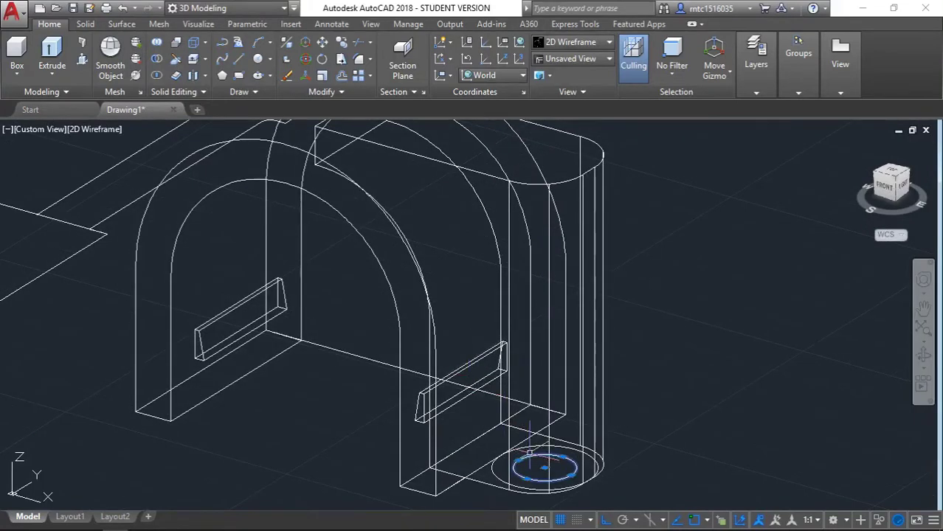
{"action": "middle_click_drag", "start_coordinate": [545, 467], "coordinate": [522, 443], "text": "shift"}
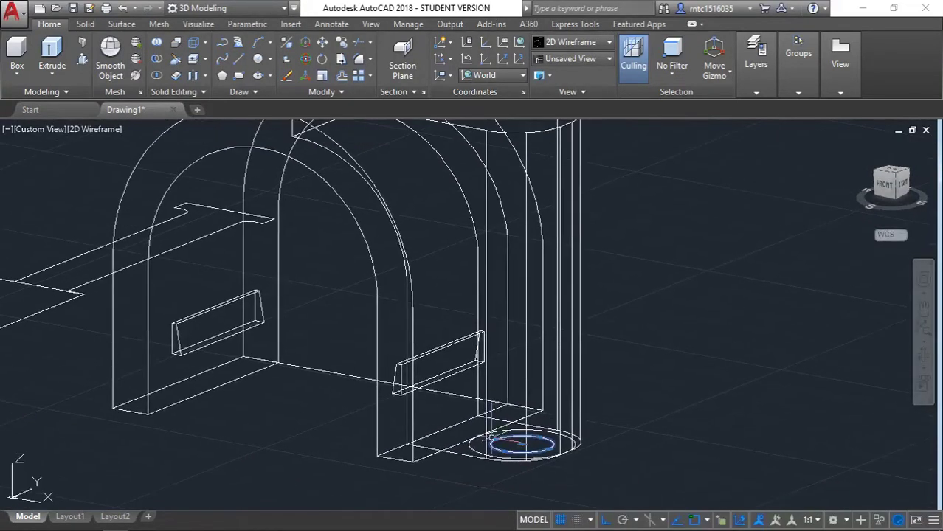
{"action": "type", "text": "M"}
{"action": "key", "text": "Return"}
{"action": "left_click", "coordinate": [522, 443]}
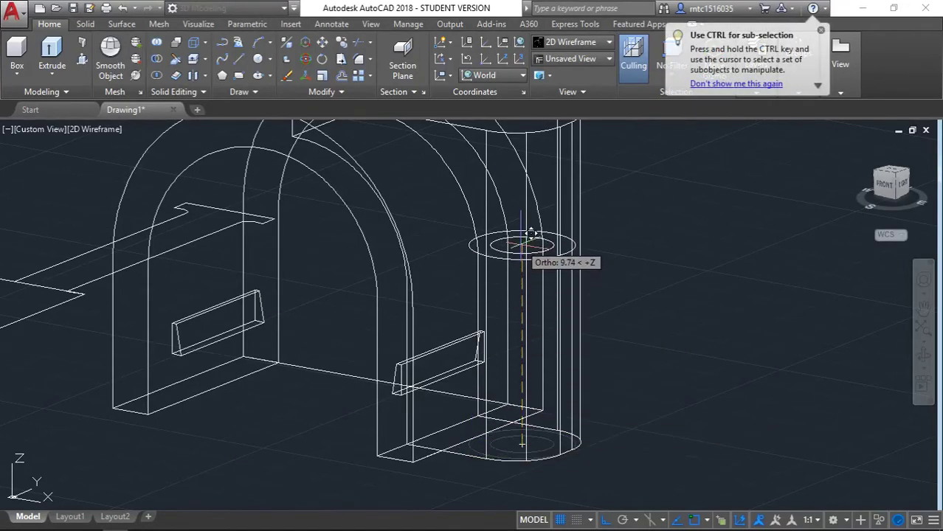
{"action": "type", "text": "16"}
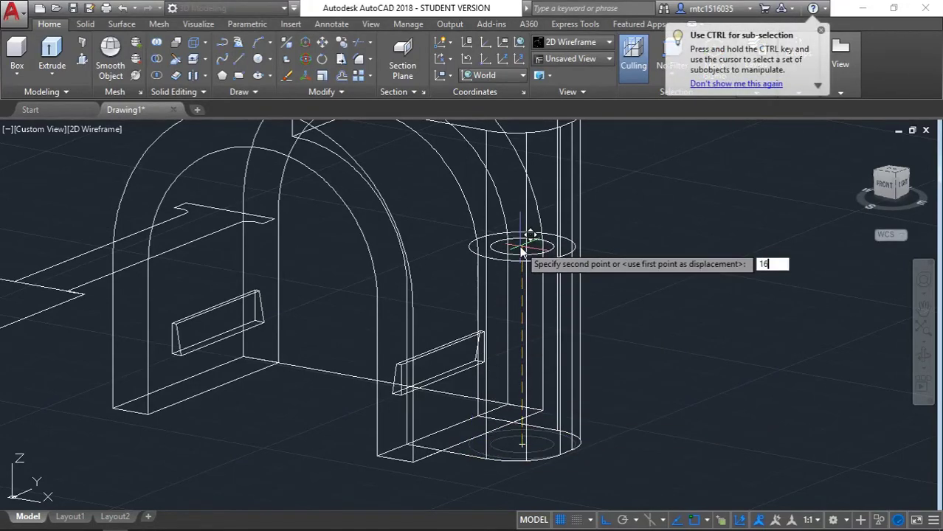
{"action": "key", "text": "Return"}
{"action": "middle_click_drag", "start_coordinate": [519, 148], "coordinate": [514, 241]}
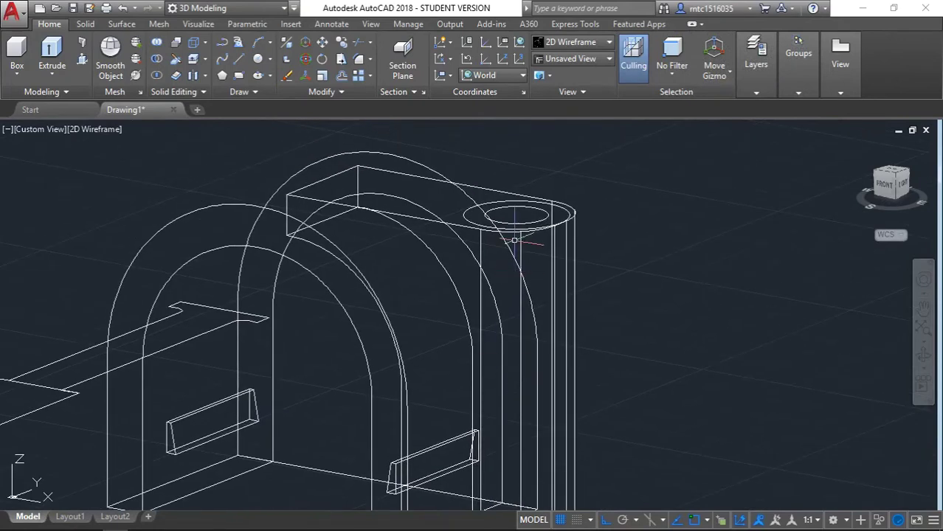
{"action": "type", "text": "m"}
Move the circle 4 units down from its top centre into the pillar.
{"action": "key", "text": "Return"}
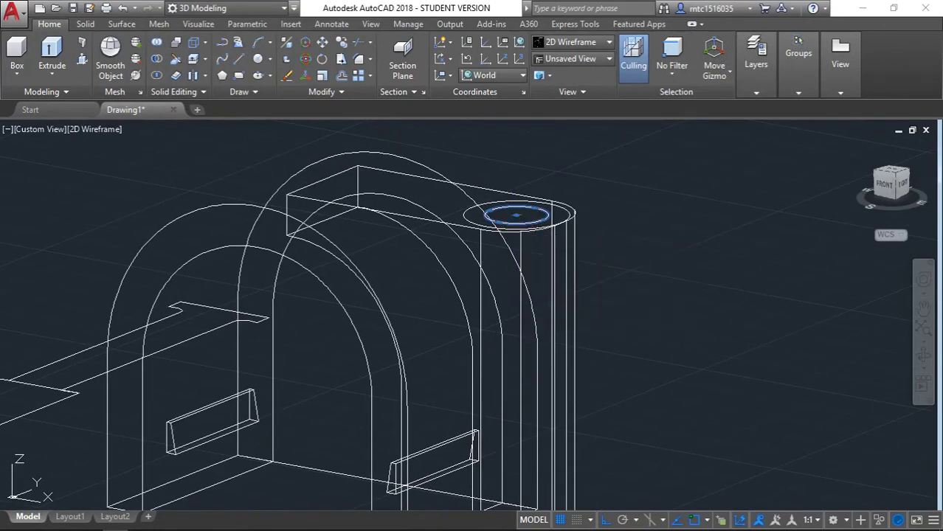
{"action": "left_click", "coordinate": [514, 217]}
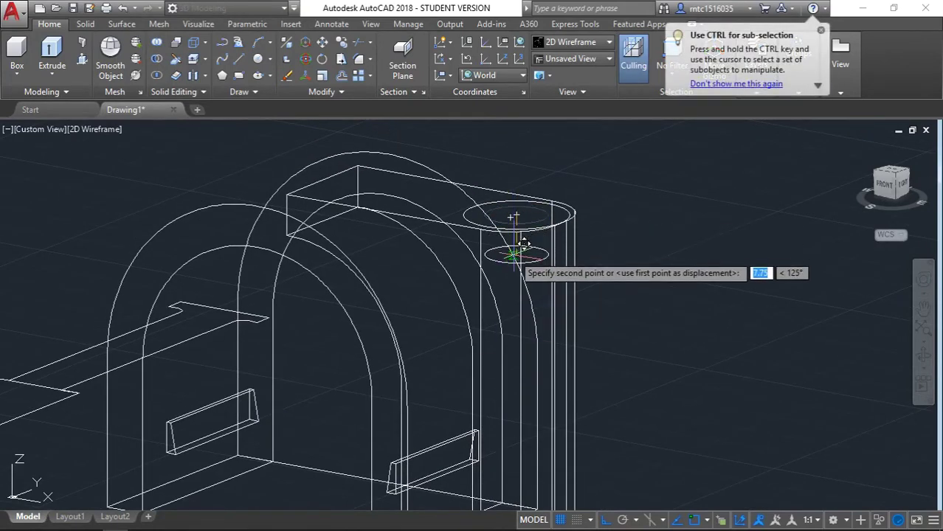
{"action": "type", "text": "4"}
{"action": "key", "text": "Return"}
{"action": "mouse_move", "coordinate": [511, 341]}
{"action": "middle_mouse_down", "text": "shift"}
{"action": "mouse_move", "coordinate": [511, 413]}
{"action": "mouse_move", "coordinate": [500, 355]}
{"action": "mouse_move", "coordinate": [506, 377]}
{"action": "middle_mouse_up", "text": "shift"}
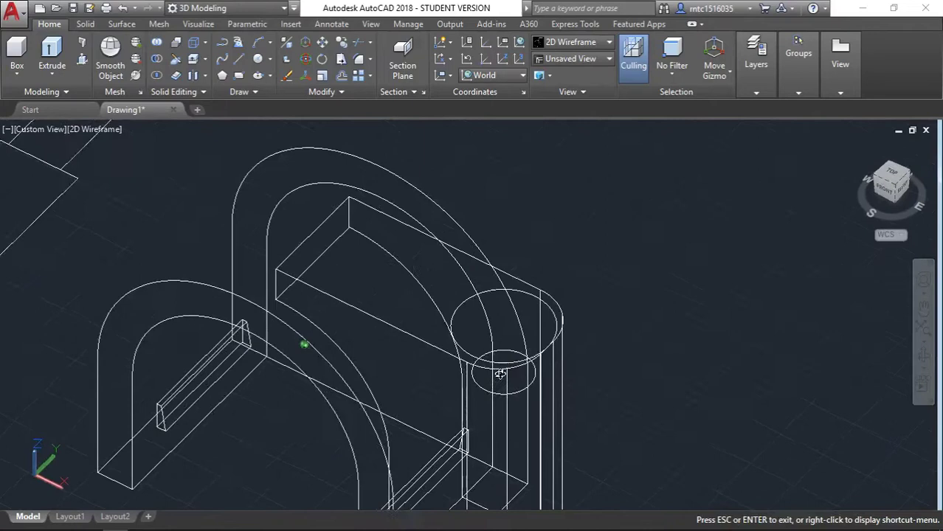
{"action": "type", "text": "c"}
{"action": "key", "text": "Return"}
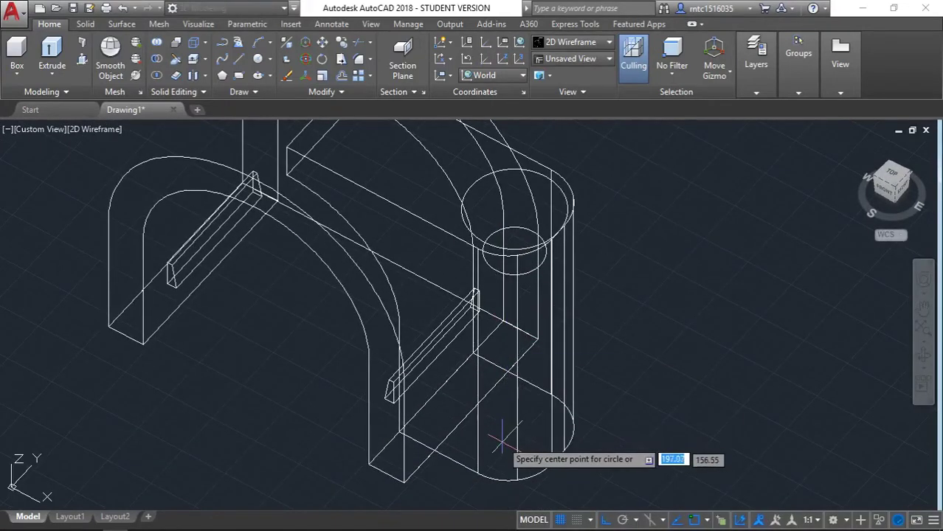
Select the small circle in the pillar and abandon a move attempt.
{"action": "left_click", "coordinate": [503, 274]}
{"action": "key", "text": "Escape"}
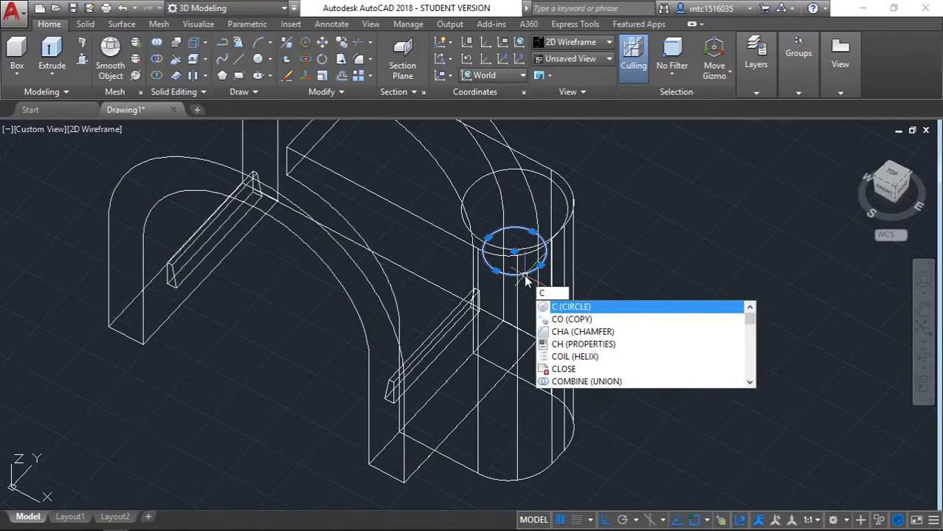
{"action": "key", "text": "BackSpace"}
{"action": "type", "text": "m"}
{"action": "key", "text": "Return"}
{"action": "key", "text": "Escape"}
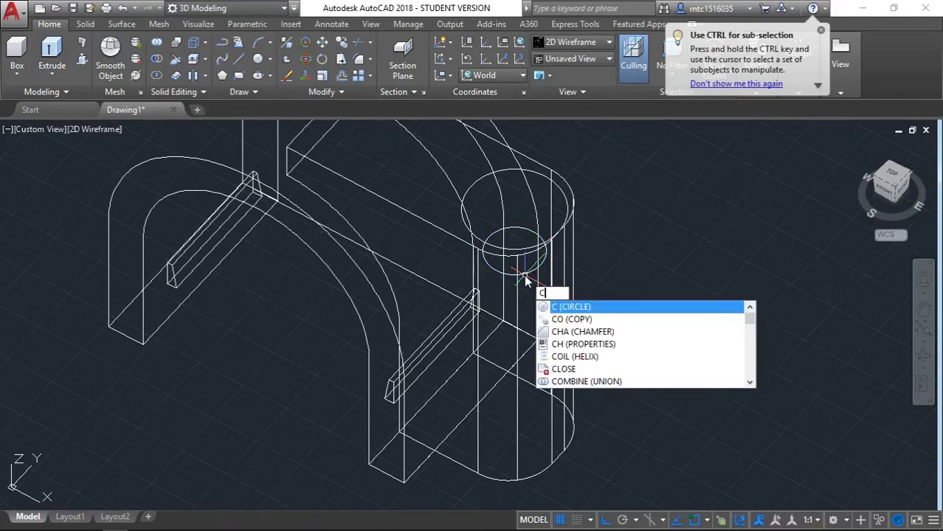
Copy the circle 13 units down to the pillar's base.
{"action": "type", "text": "o"}
{"action": "key", "text": "Return"}
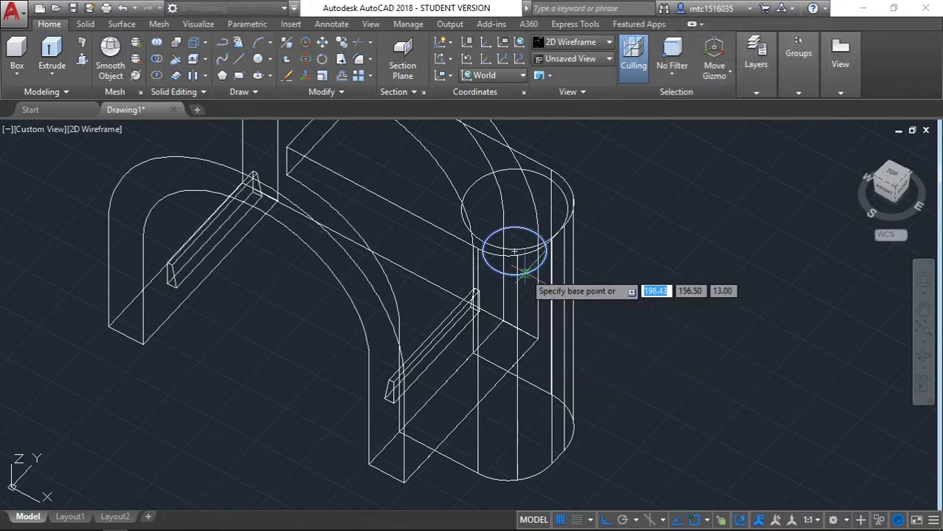
{"action": "middle_click_drag", "start_coordinate": [524, 272], "coordinate": [515, 253], "text": "shift"}
{"action": "left_click", "coordinate": [516, 184]}
{"action": "type", "text": "13"}
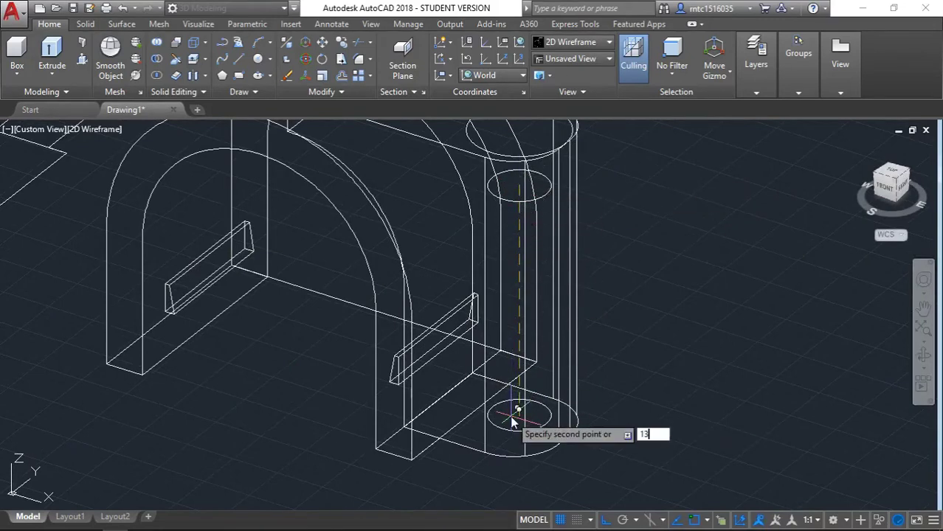
{"action": "key", "text": "Return"}
Draw a smaller concentric circle centred on the lower copied circle.
{"action": "key", "text": "Return"}
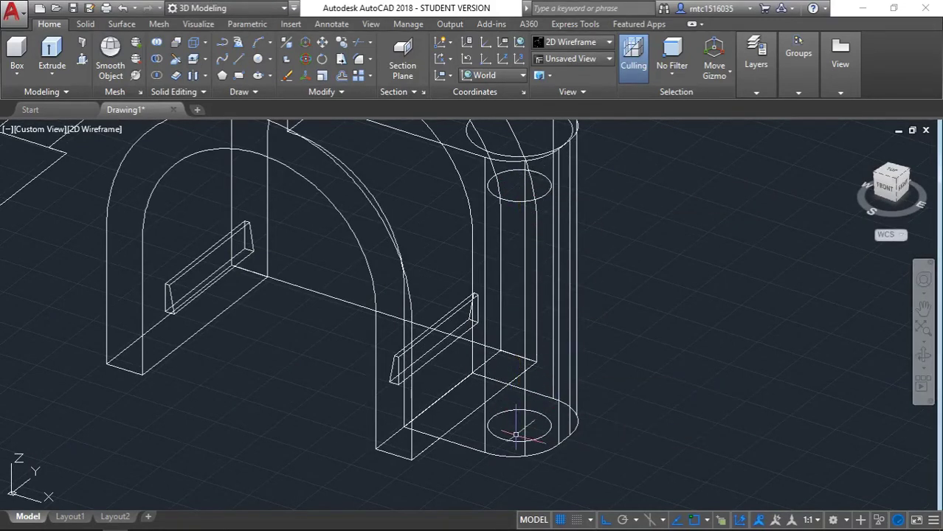
{"action": "type", "text": "c"}
{"action": "key", "text": "Return"}
{"action": "left_click", "coordinate": [520, 425]}
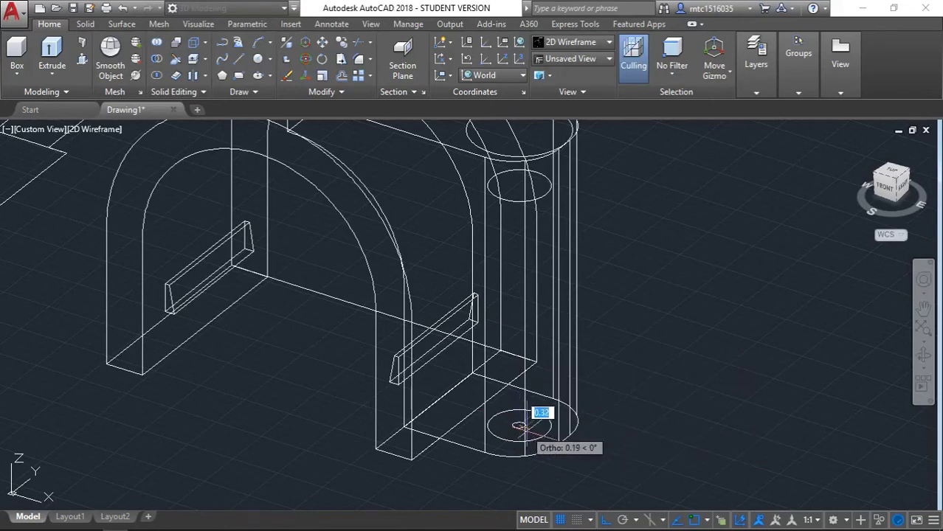
{"action": "type", "text": "1"}
{"action": "key", "text": "Return"}
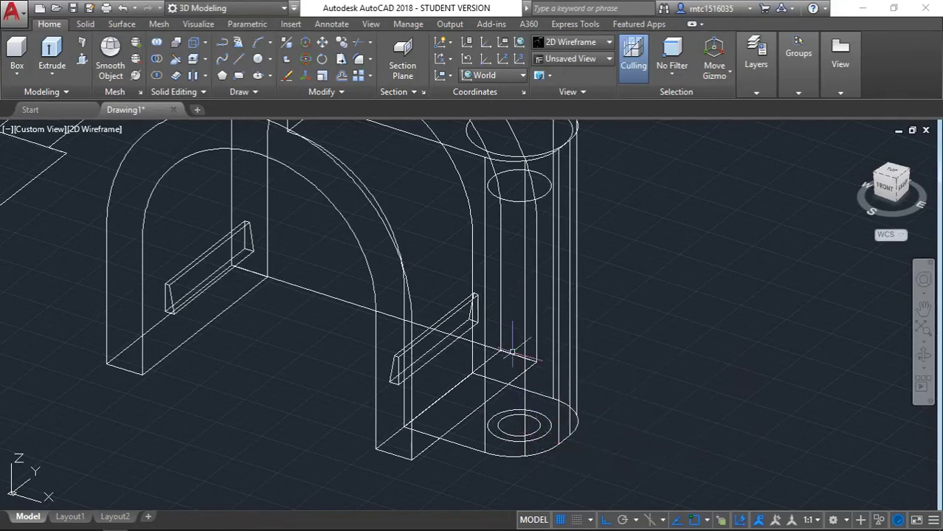
{"action": "middle_click_drag", "start_coordinate": [507, 362], "coordinate": [520, 329], "text": "shift"}
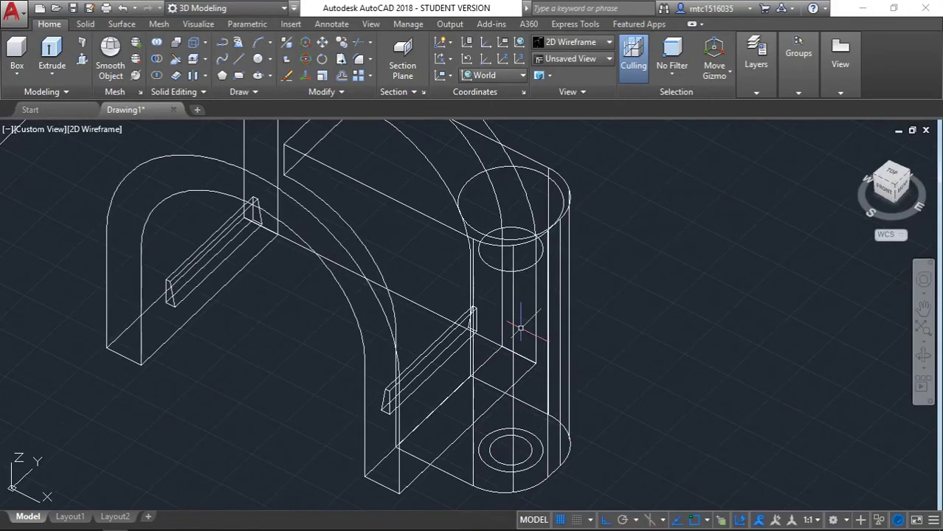
{"action": "type", "text": "loft"}
{"action": "key", "text": "Return"}
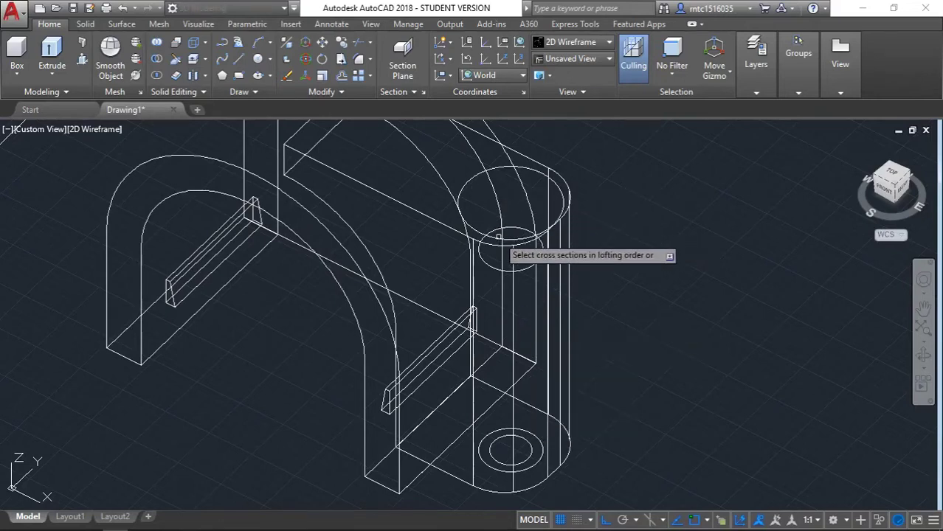
Loft from the pillar's top opening to the smaller inner circle, forming the tapered funnel.
{"action": "scroll", "coordinate": [474, 230], "scroll_direction": "up", "scroll_amount": 3}
{"action": "left_click", "coordinate": [474, 230]}
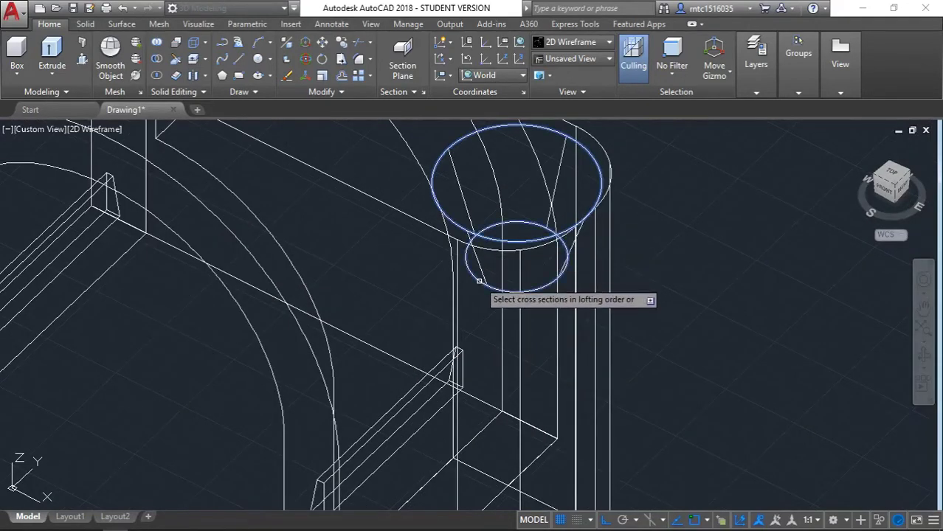
{"action": "left_click", "coordinate": [478, 281]}
{"action": "key", "text": "Return"}
{"action": "key", "text": "Return"}
{"action": "mouse_move", "coordinate": [482, 322]}
{"action": "middle_mouse_down", "text": "shift"}
{"action": "mouse_move", "coordinate": [490, 277]}
{"action": "mouse_move", "coordinate": [466, 331]}
{"action": "middle_mouse_up", "text": "shift"}
{"action": "type", "text": "ft"}
{"action": "key", "text": "Return"}
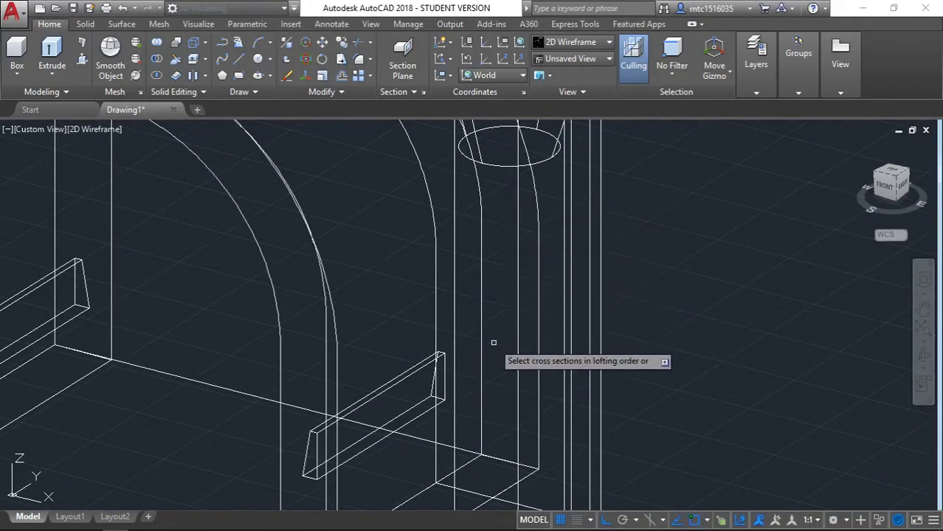
{"action": "scroll", "coordinate": [499, 257], "scroll_direction": "down", "scroll_amount": 2}
{"action": "scroll", "coordinate": [499, 205], "scroll_direction": "up", "scroll_amount": 2}
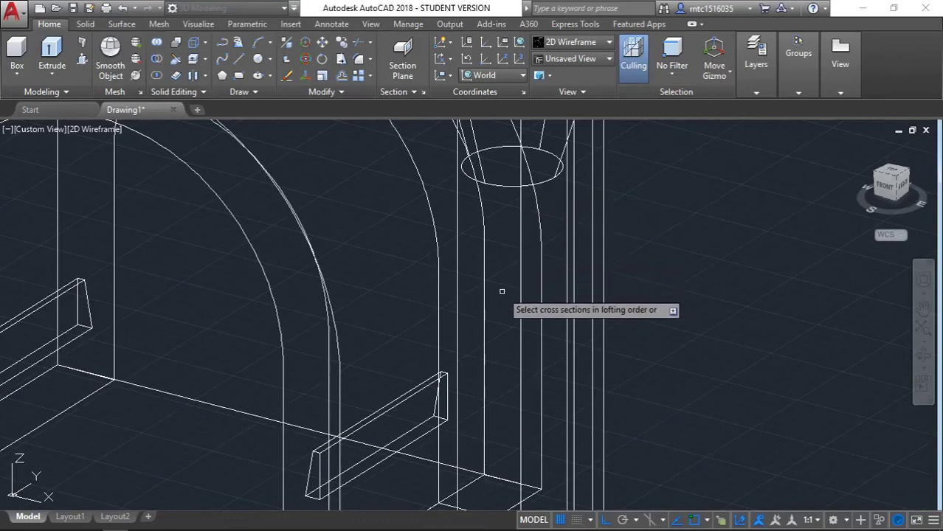
{"action": "middle_click_drag", "start_coordinate": [496, 374], "coordinate": [496, 252]}
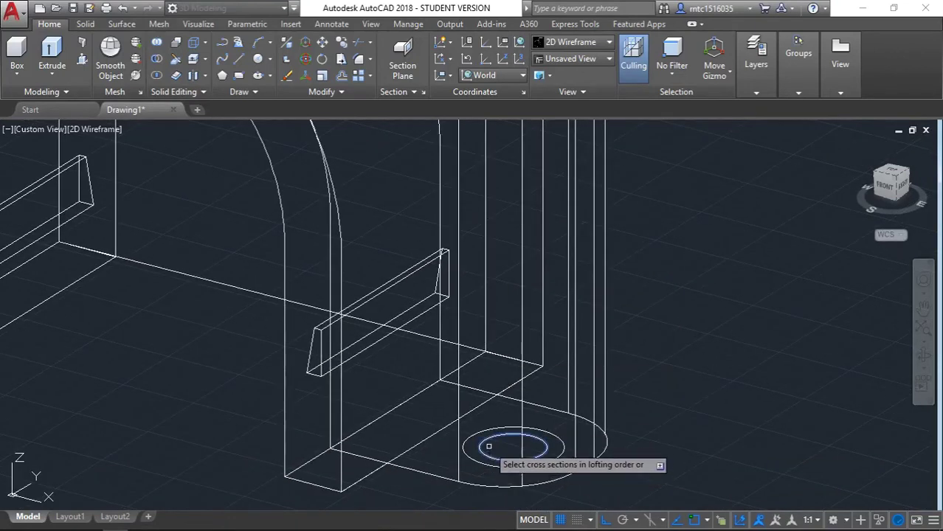
{"action": "scroll", "coordinate": [499, 368], "scroll_direction": "down", "scroll_amount": 2}
{"action": "scroll", "coordinate": [472, 384], "scroll_direction": "down", "scroll_amount": 1}
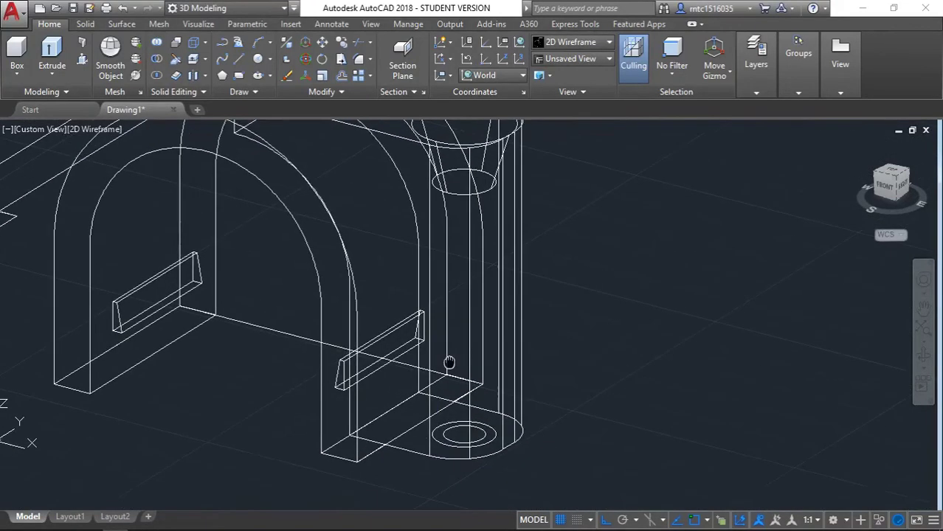
{"action": "type", "text": "M"}
Move the small base circle 13 units up.
{"action": "key", "text": "Return"}
{"action": "left_click", "coordinate": [458, 422]}
{"action": "type", "text": "13"}
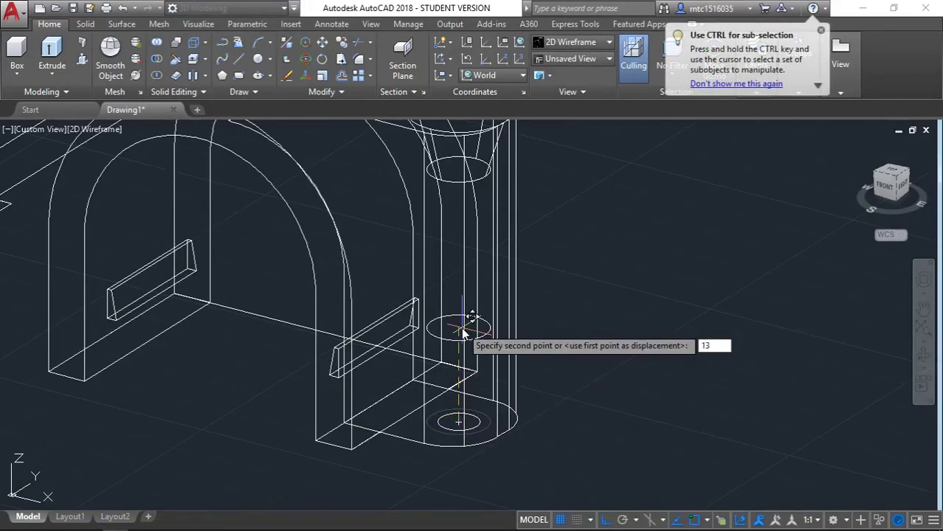
{"action": "key", "text": "Return"}
{"action": "type", "text": "loft"}
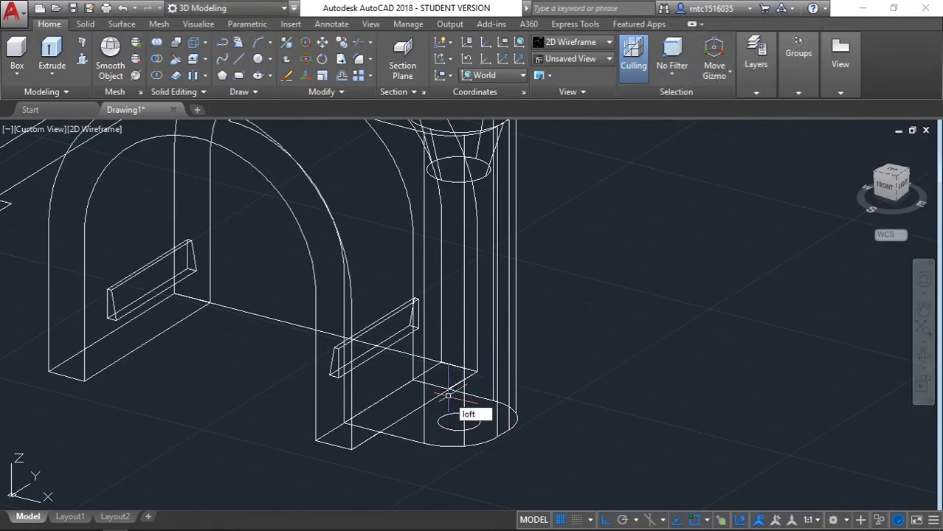
Loft from the circle below the funnel down to the base circle for the tapering shaft.
{"action": "key", "text": "Return"}
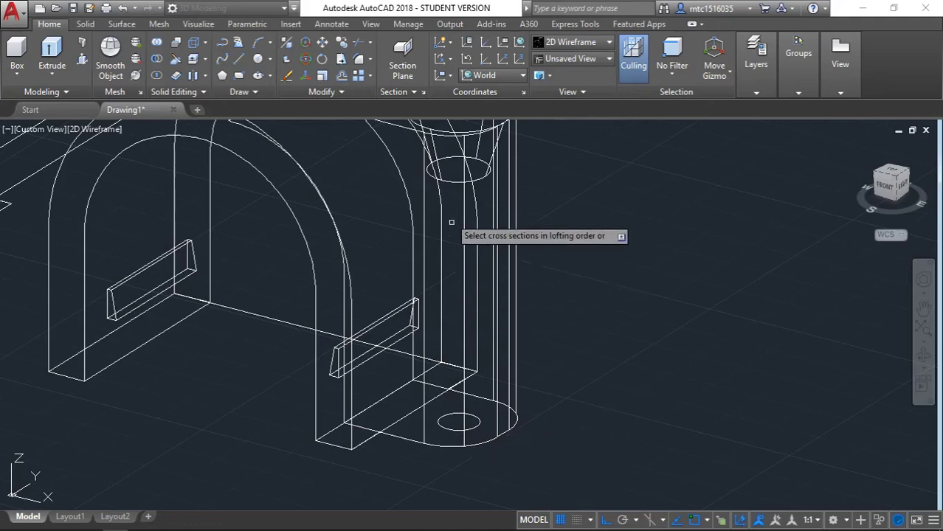
{"action": "mouse_move", "coordinate": [456, 183]}
{"action": "middle_mouse_down", "text": "shift"}
{"action": "mouse_move", "coordinate": [336, 333]}
{"action": "mouse_move", "coordinate": [459, 189]}
{"action": "mouse_move", "coordinate": [431, 302]}
{"action": "middle_mouse_up", "text": "shift"}
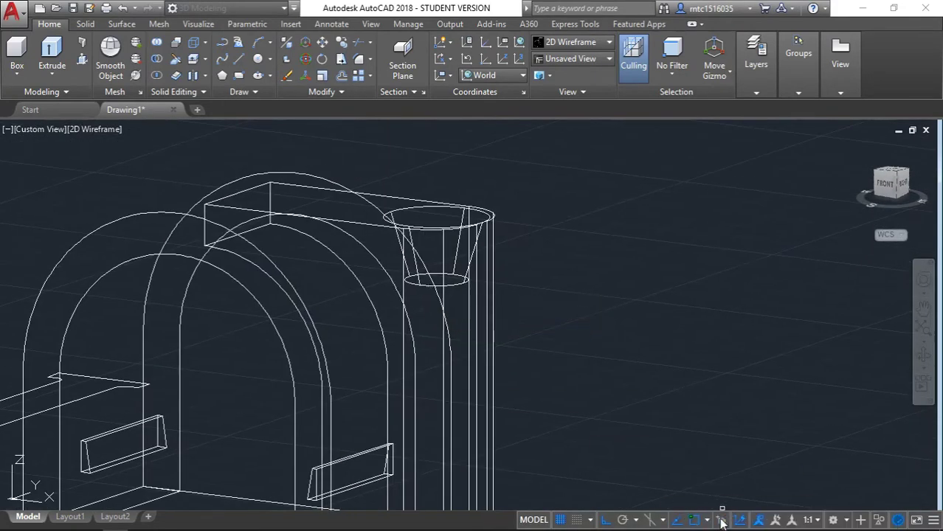
{"action": "left_click", "coordinate": [433, 276]}
{"action": "left_click", "coordinate": [478, 353]}
{"action": "middle_click_drag", "start_coordinate": [434, 425], "coordinate": [434, 292]}
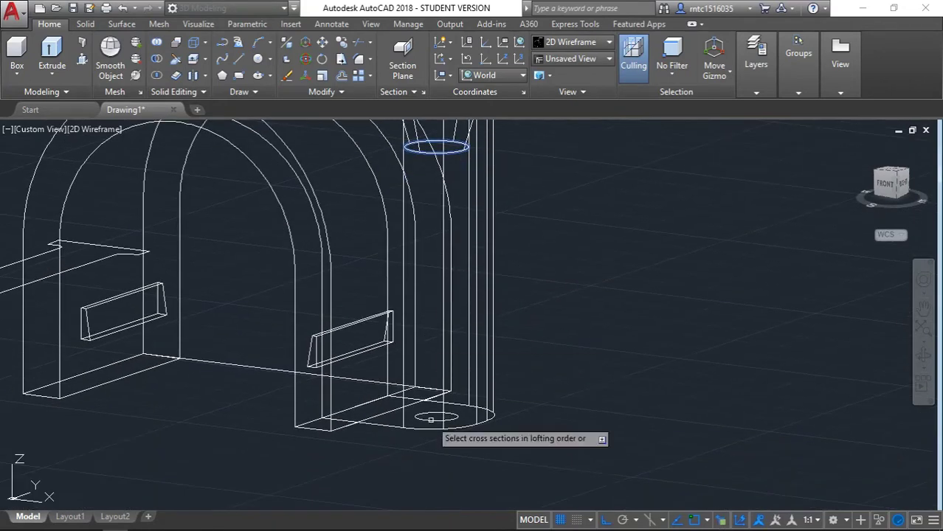
{"action": "left_click", "coordinate": [431, 416]}
{"action": "key", "text": "Return"}
{"action": "key", "text": "Return"}
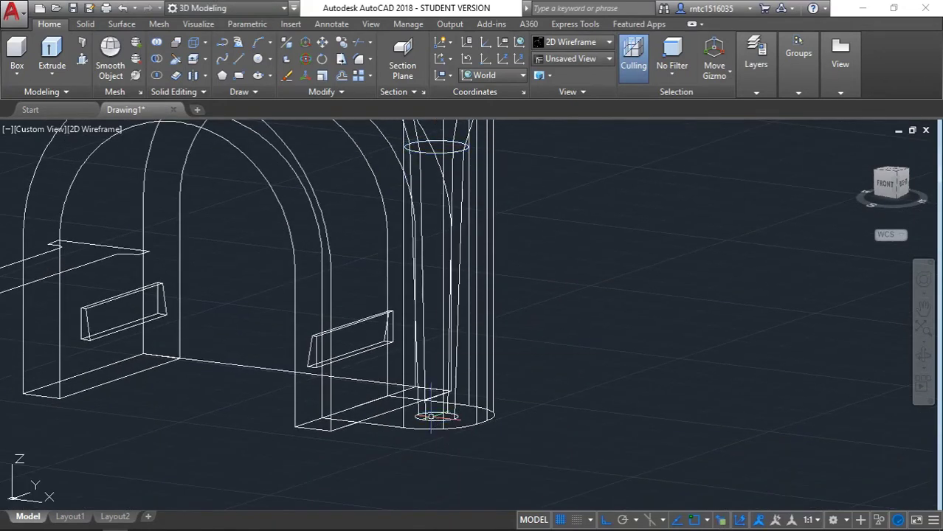
{"action": "scroll", "coordinate": [436, 417], "scroll_direction": "down", "scroll_amount": 2}
{"action": "scroll", "coordinate": [436, 402], "scroll_direction": "down", "scroll_amount": 2}
{"action": "middle_click_drag", "start_coordinate": [421, 351], "coordinate": [269, 369], "text": "shift"}
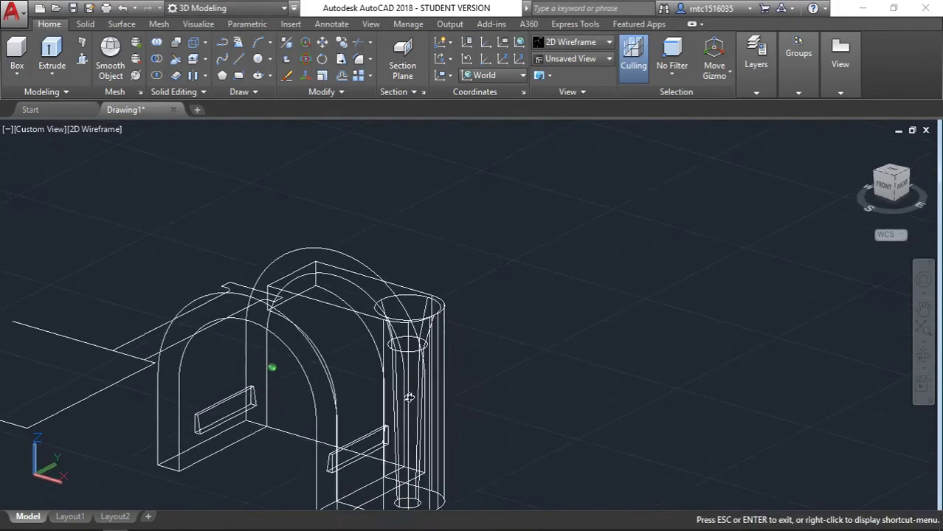
Display the model in the Realistic visual style.
{"action": "left_click", "coordinate": [105, 130]}
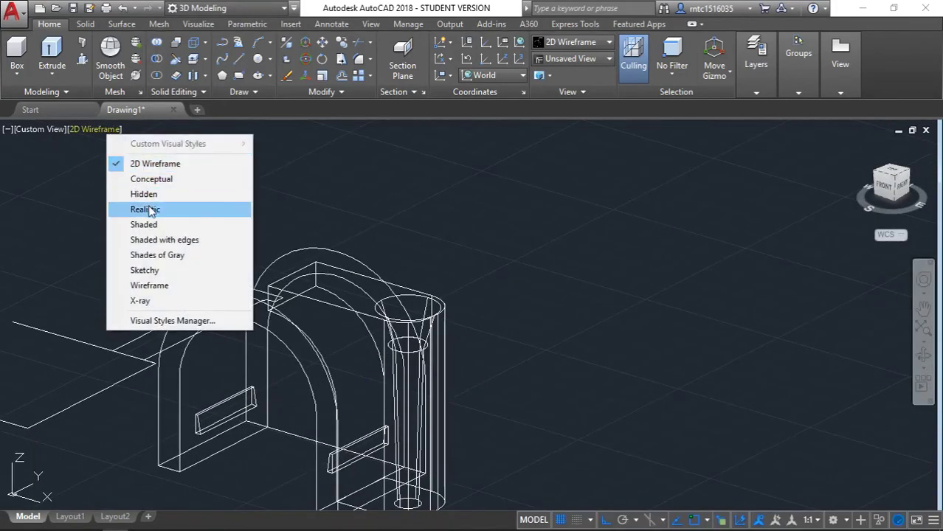
{"action": "left_click", "coordinate": [150, 210]}
{"action": "mouse_move", "coordinate": [149, 214]}
{"action": "middle_mouse_down", "text": "shift"}
{"action": "mouse_move", "coordinate": [151, 303]}
{"action": "mouse_move", "coordinate": [219, 200]}
{"action": "mouse_move", "coordinate": [247, 243]}
{"action": "mouse_move", "coordinate": [262, 163]}
{"action": "middle_mouse_up", "text": "shift"}
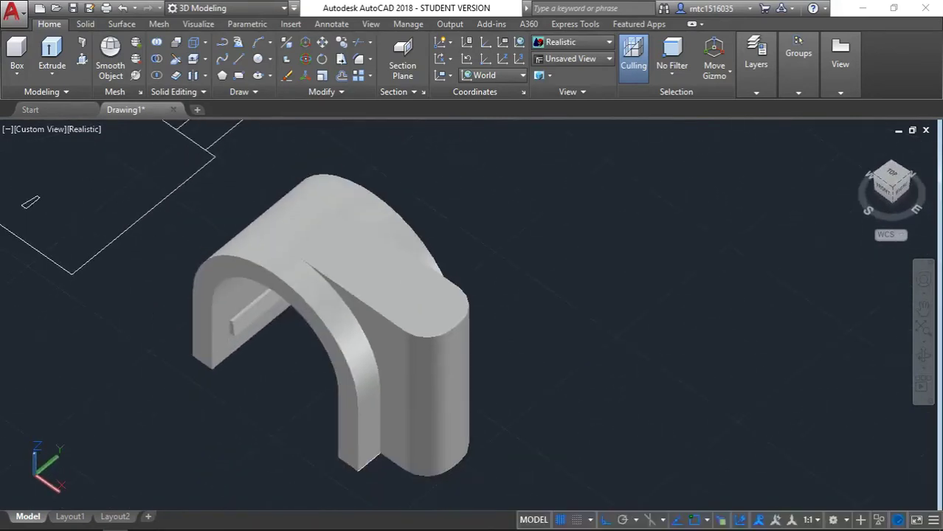
In 2D Wireframe, subtract the lofted funnel and shaft from the pillar to cut the hole.
{"action": "left_click", "coordinate": [89, 129]}
{"action": "left_click", "coordinate": [118, 160]}
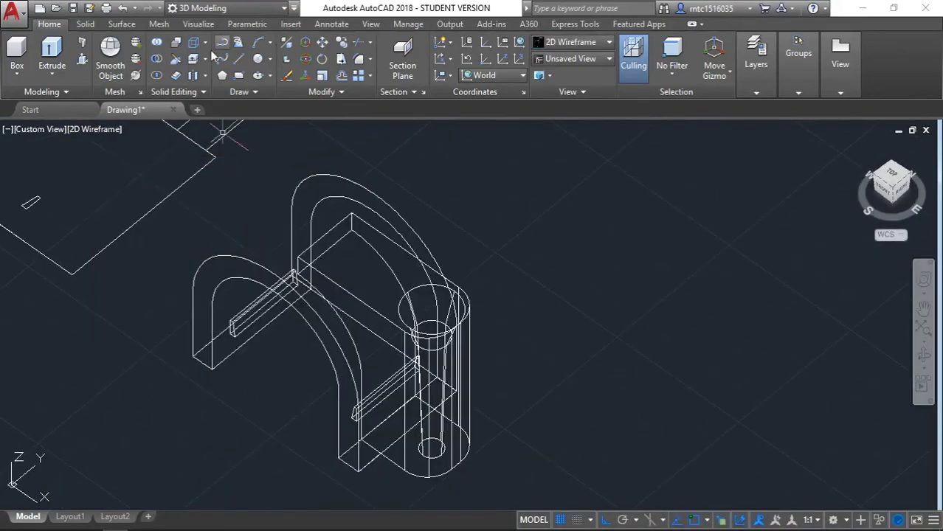
{"action": "left_click", "coordinate": [85, 24]}
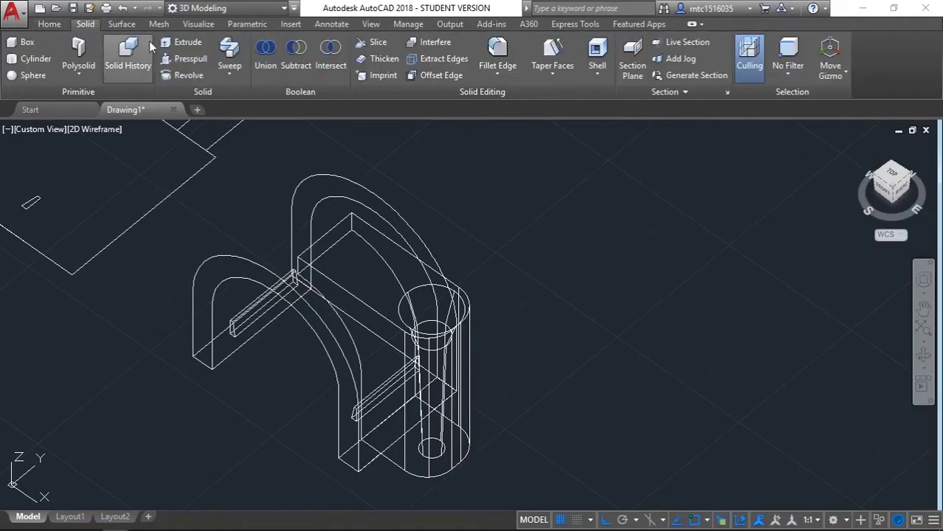
{"action": "left_click", "coordinate": [296, 56]}
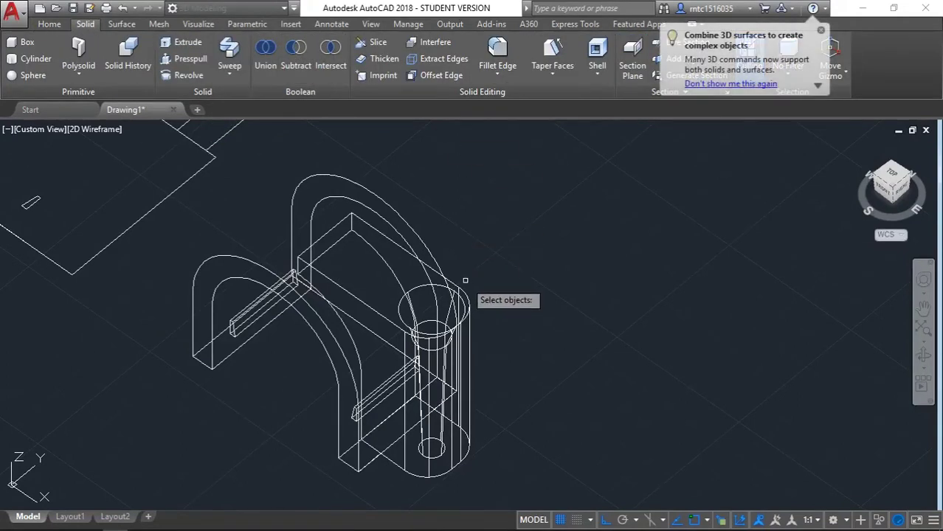
{"action": "left_click", "coordinate": [356, 263]}
{"action": "mouse_move", "coordinate": [372, 348]}
{"action": "middle_mouse_down", "text": "shift"}
{"action": "mouse_move", "coordinate": [381, 310]}
{"action": "mouse_move", "coordinate": [354, 290]}
{"action": "middle_mouse_up", "text": "shift"}
{"action": "left_click", "coordinate": [293, 50]}
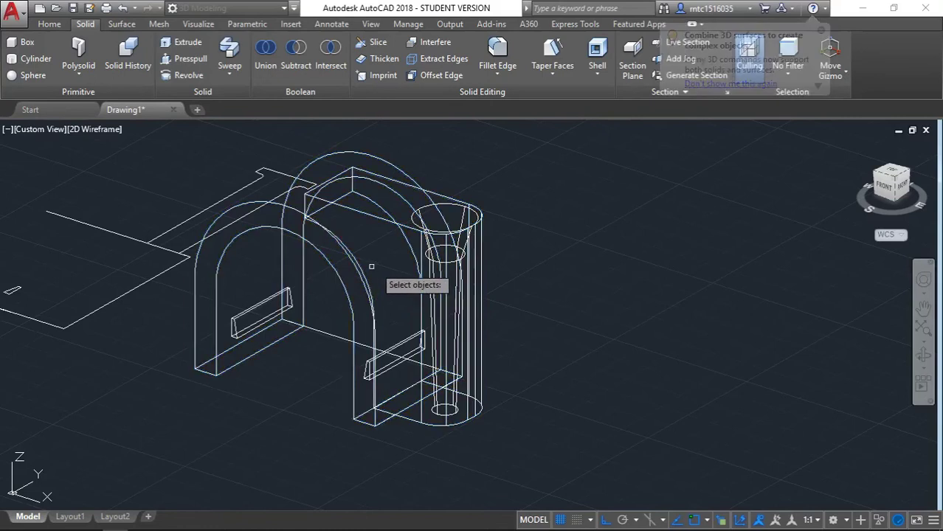
{"action": "scroll", "coordinate": [418, 195], "scroll_direction": "up", "scroll_amount": 5}
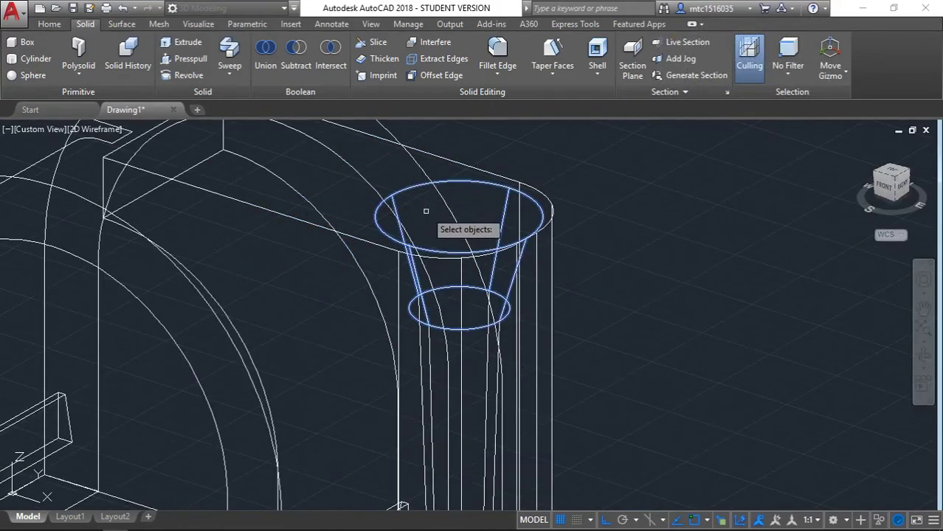
{"action": "scroll", "coordinate": [455, 377], "scroll_direction": "down", "scroll_amount": 3}
{"action": "scroll", "coordinate": [466, 452], "scroll_direction": "up", "scroll_amount": 3}
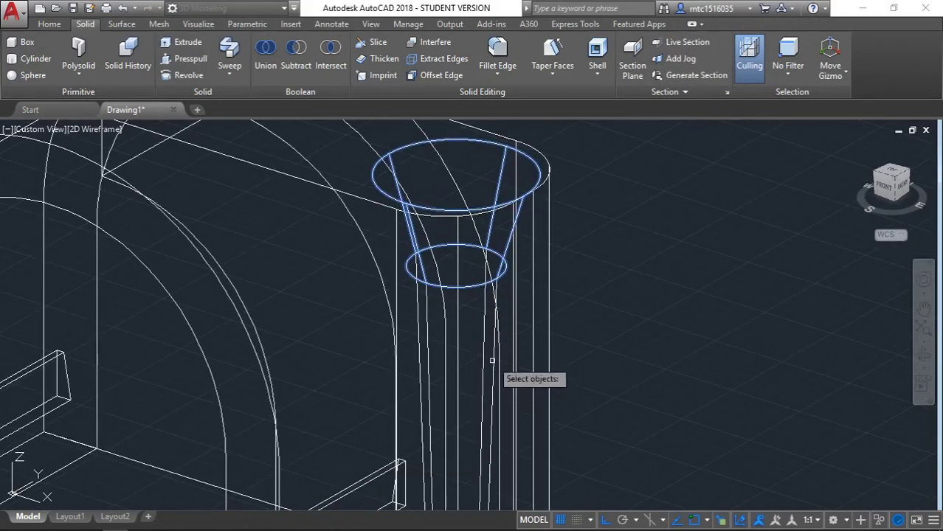
{"action": "scroll", "coordinate": [418, 382], "scroll_direction": "up", "scroll_amount": 3}
{"action": "scroll", "coordinate": [438, 336], "scroll_direction": "down", "scroll_amount": 1}
{"action": "scroll", "coordinate": [437, 332], "scroll_direction": "down", "scroll_amount": 1}
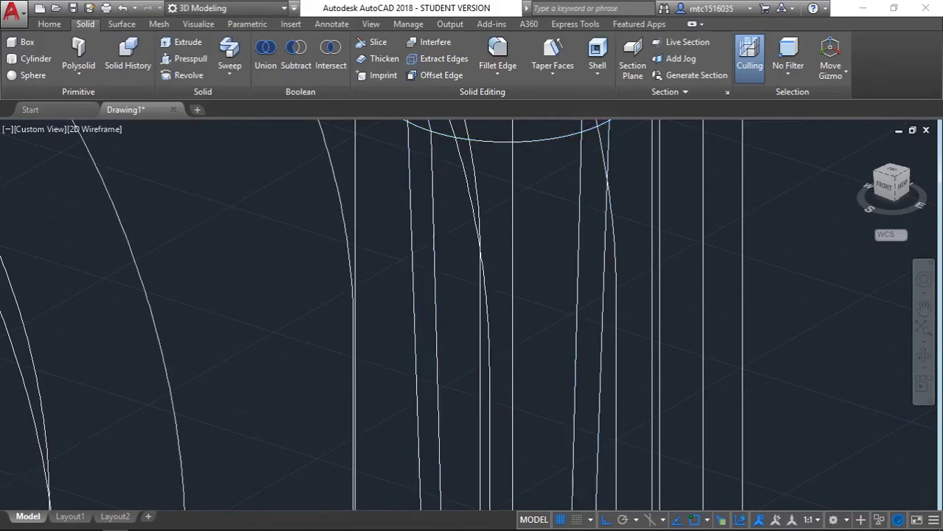
{"action": "scroll", "coordinate": [439, 333], "scroll_direction": "down", "scroll_amount": 4}
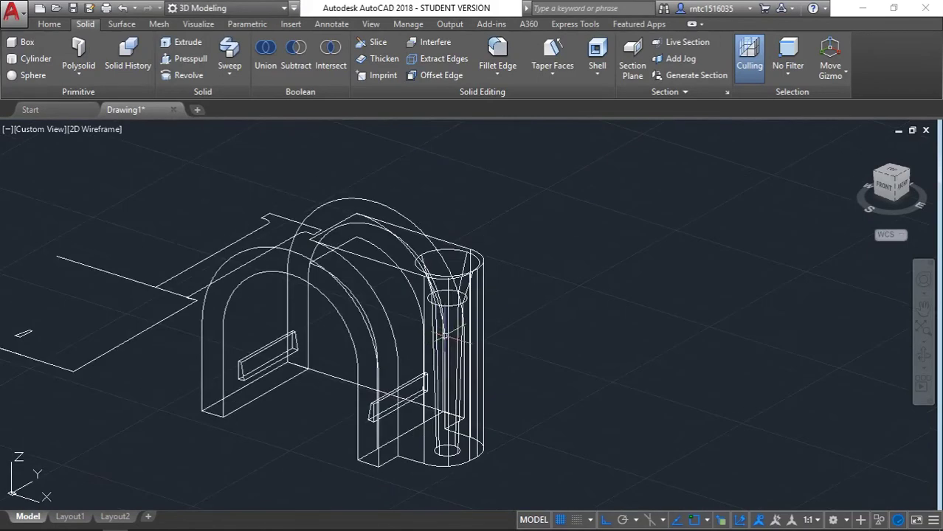
Show the clip in Realistic style and view it from the Top.
{"action": "left_click", "coordinate": [95, 129]}
{"action": "left_click", "coordinate": [140, 213]}
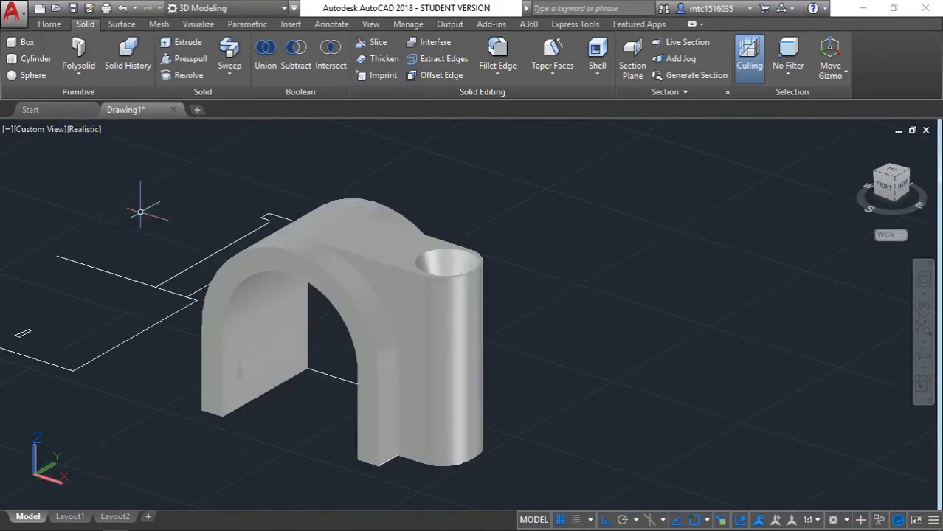
{"action": "mouse_move", "coordinate": [431, 337]}
{"action": "middle_mouse_down", "text": "shift"}
{"action": "mouse_move", "coordinate": [512, 183]}
{"action": "mouse_move", "coordinate": [471, 263]}
{"action": "mouse_move", "coordinate": [497, 236]}
{"action": "middle_mouse_up", "text": "shift"}
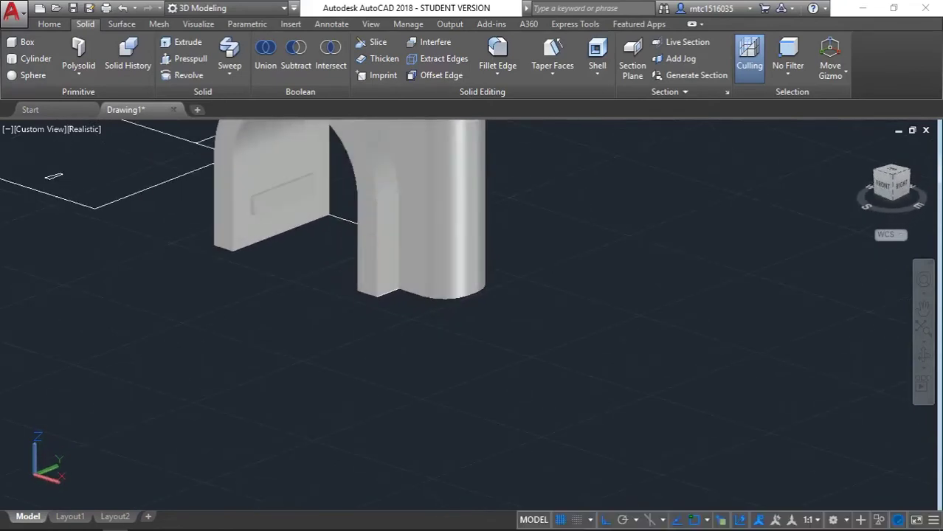
{"action": "right_click", "coordinate": [515, 336], "text": "shift"}
{"action": "key", "text": "Escape"}
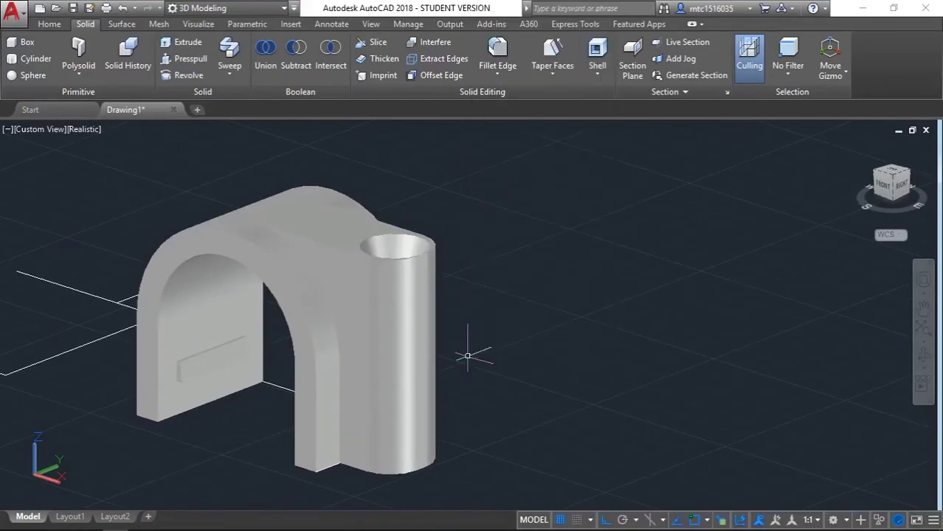
{"action": "mouse_move", "coordinate": [467, 365]}
{"action": "middle_mouse_down"}
{"action": "mouse_move", "coordinate": [534, 333]}
{"action": "mouse_move", "coordinate": [599, 382]}
{"action": "mouse_move", "coordinate": [664, 354]}
{"action": "middle_mouse_up"}
{"action": "left_click", "coordinate": [894, 177]}
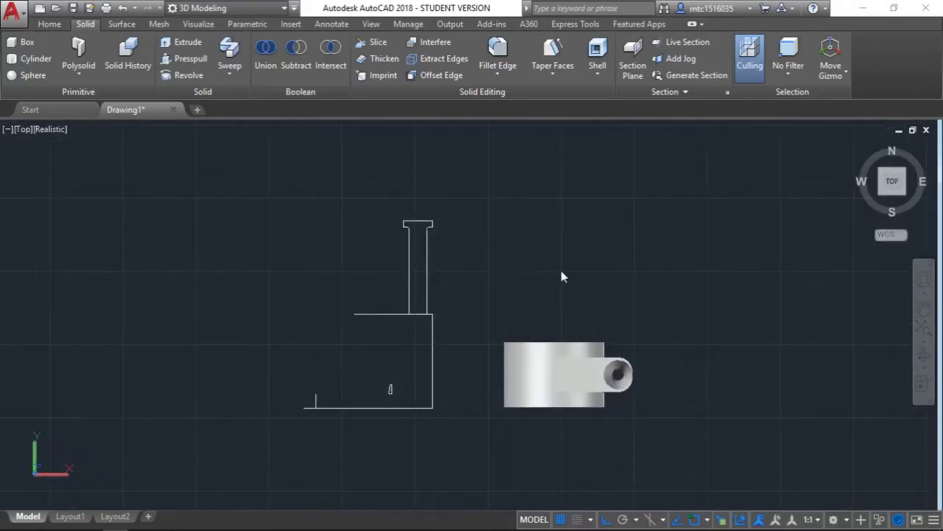
Draw a vertical line from the nail head's corner down to the profile's bottom edge.
{"action": "scroll", "coordinate": [374, 438], "scroll_direction": "up", "scroll_amount": 3}
{"action": "middle_click_drag", "start_coordinate": [351, 294], "coordinate": [401, 228]}
{"action": "type", "text": "l"}
{"action": "key", "text": "Return"}
{"action": "left_click", "coordinate": [312, 209]}
{"action": "middle_click_drag", "start_coordinate": [343, 422], "coordinate": [359, 261]}
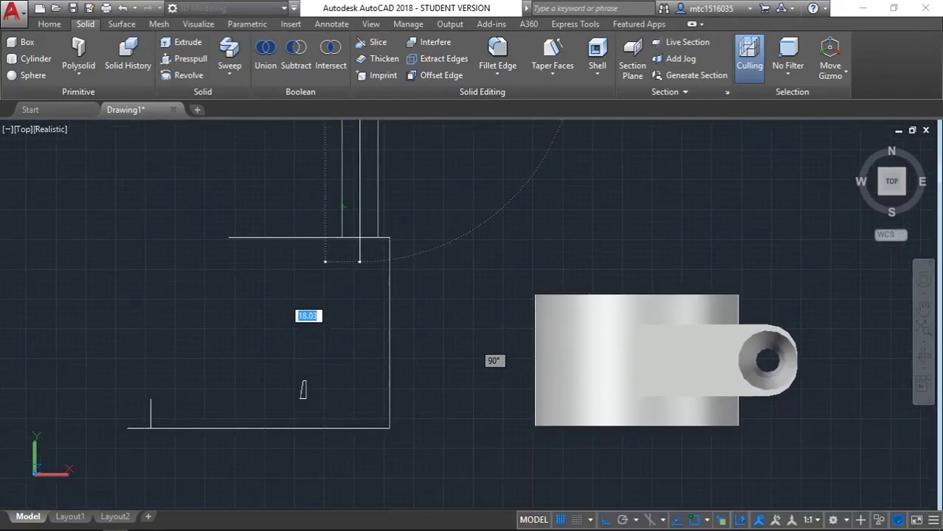
{"action": "left_click", "coordinate": [359, 428]}
{"action": "key", "text": "Escape"}
Window-select the half nail profile and join it into one outline with J.
{"action": "scroll", "coordinate": [380, 315], "scroll_direction": "down", "scroll_amount": 3}
{"action": "scroll", "coordinate": [380, 315], "scroll_direction": "up", "scroll_amount": 2}
{"action": "middle_click_drag", "start_coordinate": [380, 315], "coordinate": [355, 420]}
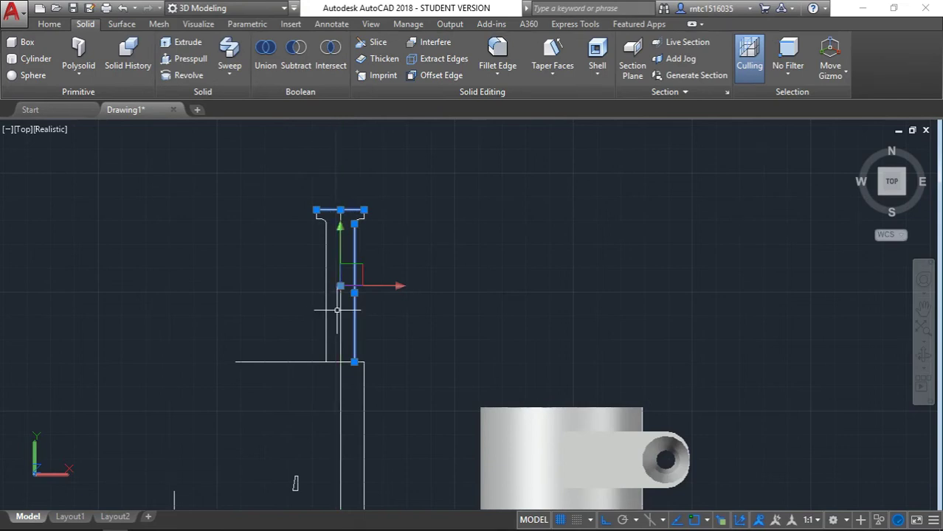
{"action": "scroll", "coordinate": [369, 224], "scroll_direction": "up", "scroll_amount": 2}
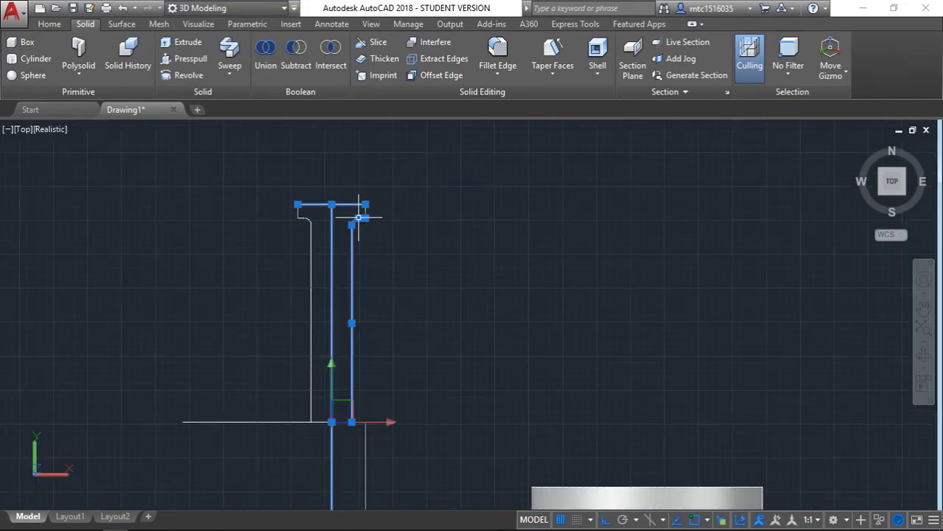
{"action": "left_click", "coordinate": [367, 203]}
{"action": "left_click", "coordinate": [368, 203]}
{"action": "scroll", "coordinate": [410, 238], "scroll_direction": "up", "scroll_amount": 1}
{"action": "scroll", "coordinate": [399, 229], "scroll_direction": "up", "scroll_amount": 1}
{"action": "scroll", "coordinate": [374, 213], "scroll_direction": "up", "scroll_amount": 1}
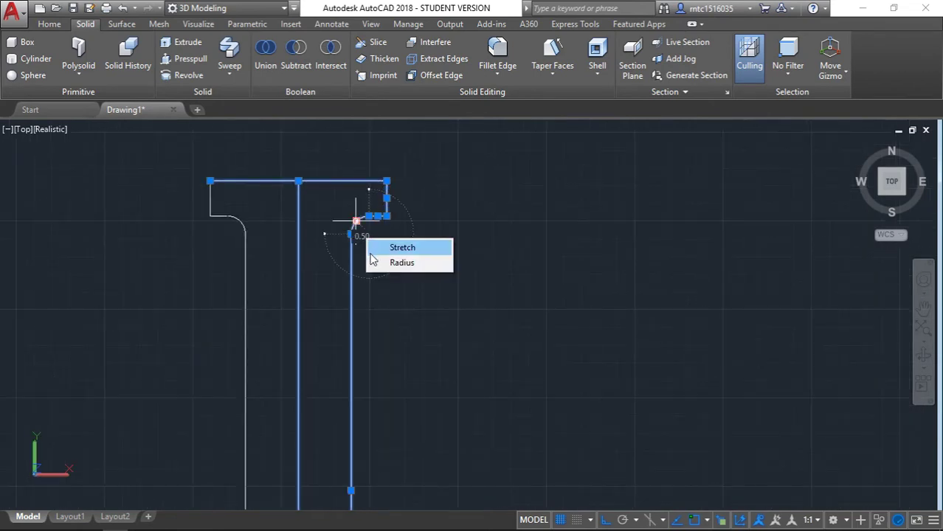
{"action": "scroll", "coordinate": [360, 291], "scroll_direction": "down", "scroll_amount": 5}
{"action": "middle_click_drag", "start_coordinate": [371, 378], "coordinate": [389, 271]}
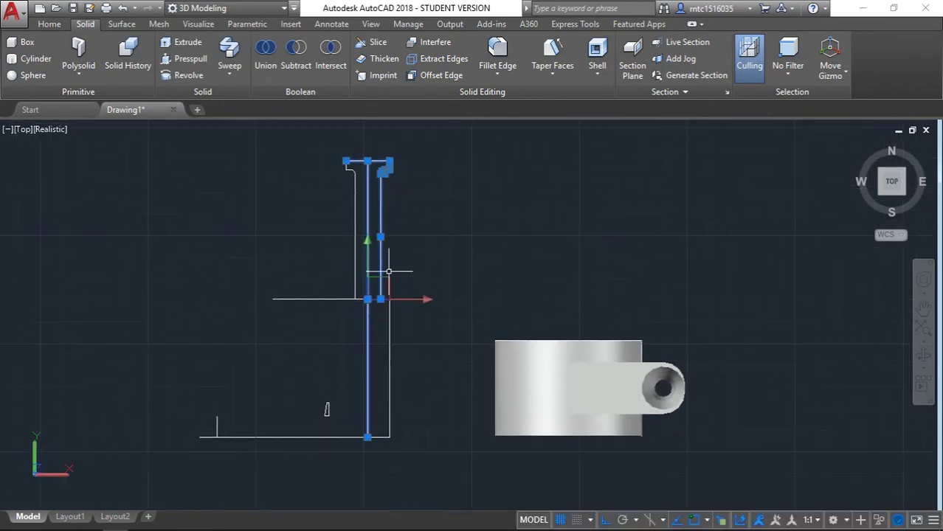
{"action": "type", "text": "J"}
{"action": "key", "text": "Return"}
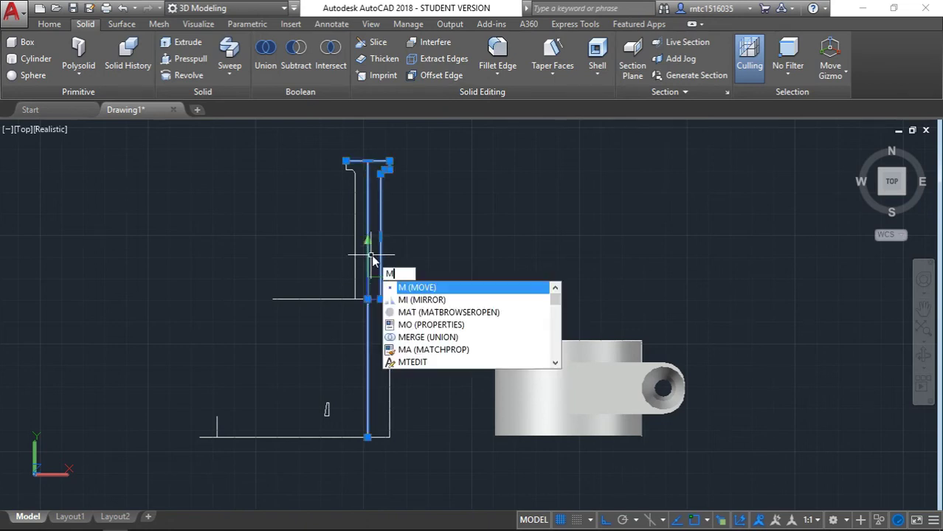
Move the joined nail profile to a new location.
{"action": "key", "text": "Return"}
{"action": "left_click", "coordinate": [380, 299]}
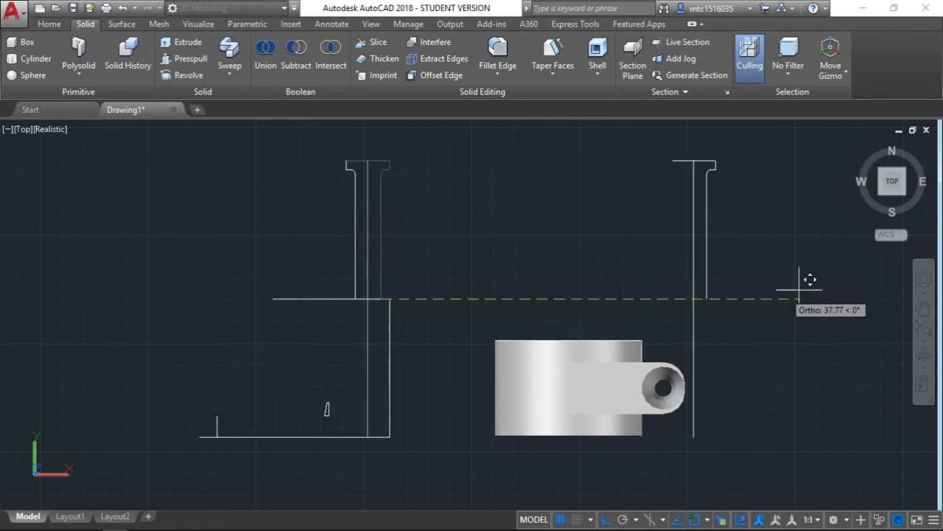
{"action": "scroll", "coordinate": [742, 320], "scroll_direction": "up", "scroll_amount": 2}
{"action": "scroll", "coordinate": [742, 319], "scroll_direction": "down", "scroll_amount": 5}
{"action": "middle_click_drag", "start_coordinate": [742, 320], "coordinate": [517, 303]}
{"action": "scroll", "coordinate": [477, 300], "scroll_direction": "up", "scroll_amount": 4}
Trim away the leftover stub at the nail head.
{"action": "key", "text": "Return"}
{"action": "key", "text": "Return"}
{"action": "left_click", "coordinate": [451, 137]}
{"action": "key", "text": "Escape"}
{"action": "type", "text": "l"}
{"action": "key", "text": "Return"}
Draw a line beside the shank closing its bottom, then join the shank lines into one outline.
{"action": "left_click", "coordinate": [482, 295]}
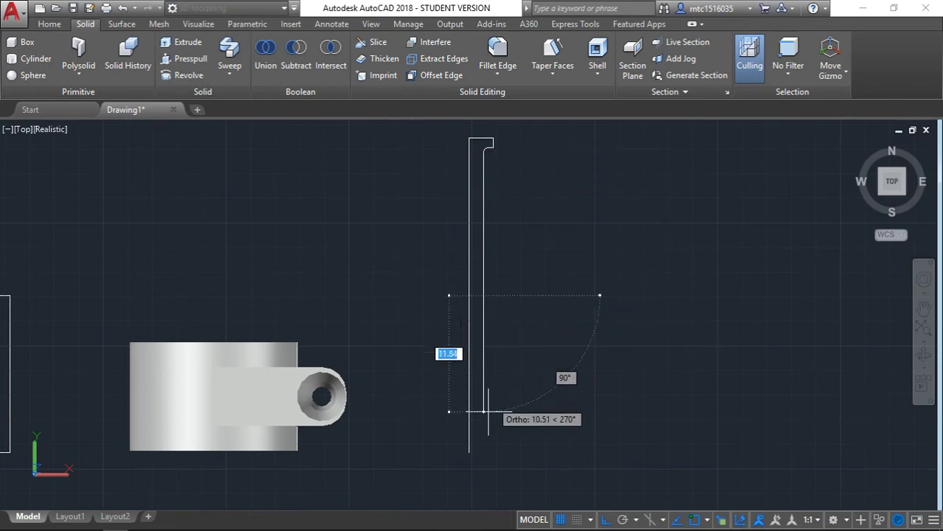
{"action": "left_click", "coordinate": [482, 453]}
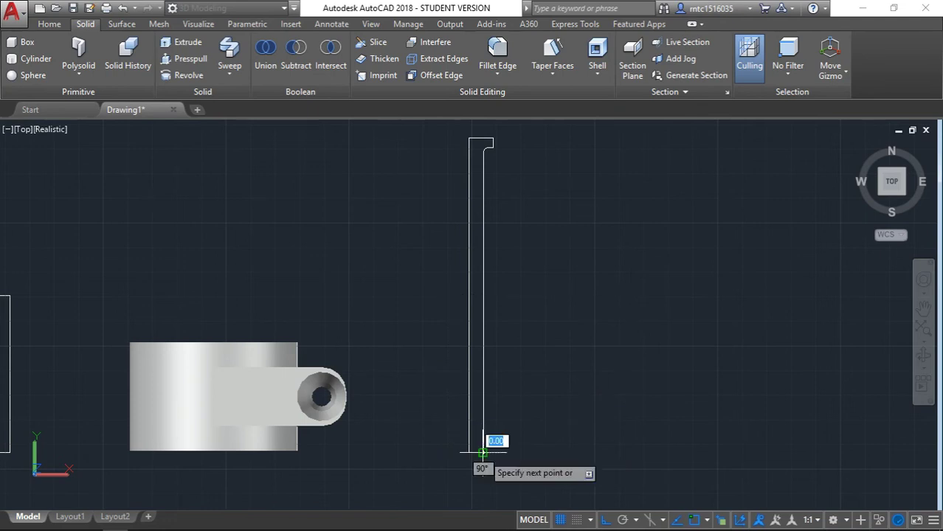
{"action": "left_click", "coordinate": [469, 453]}
{"action": "key", "text": "Return"}
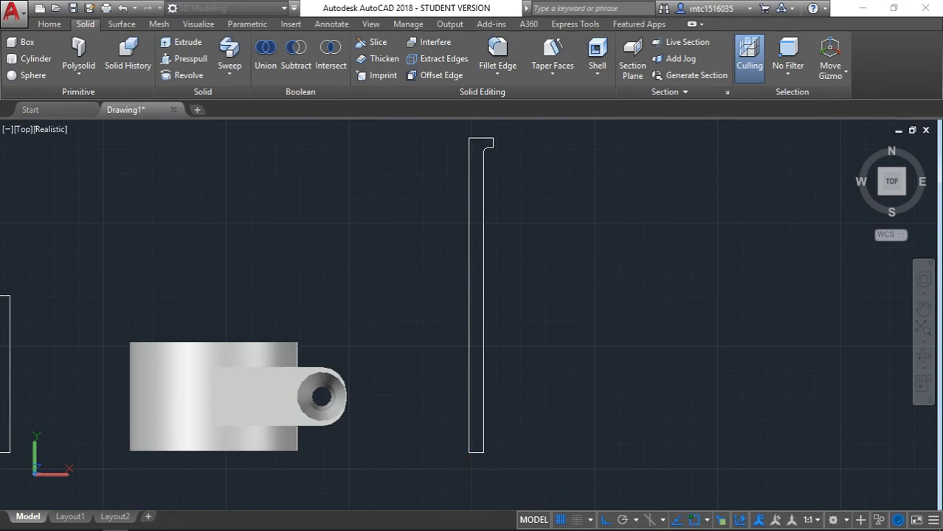
{"action": "middle_click_drag", "start_coordinate": [503, 285], "coordinate": [508, 254]}
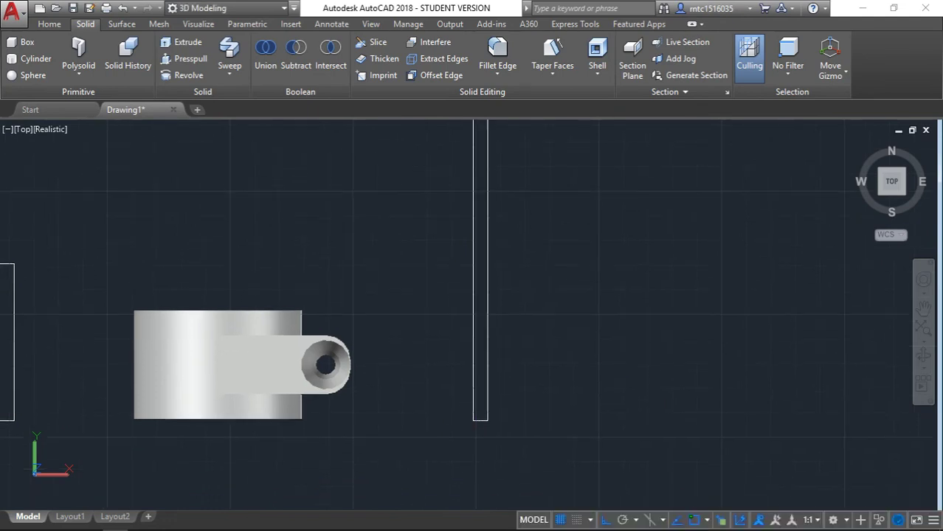
{"action": "scroll", "coordinate": [522, 273], "scroll_direction": "down", "scroll_amount": 2}
{"action": "middle_click_drag", "start_coordinate": [560, 135], "coordinate": [543, 217]}
{"action": "left_click", "coordinate": [540, 205]}
{"action": "left_click", "coordinate": [478, 422]}
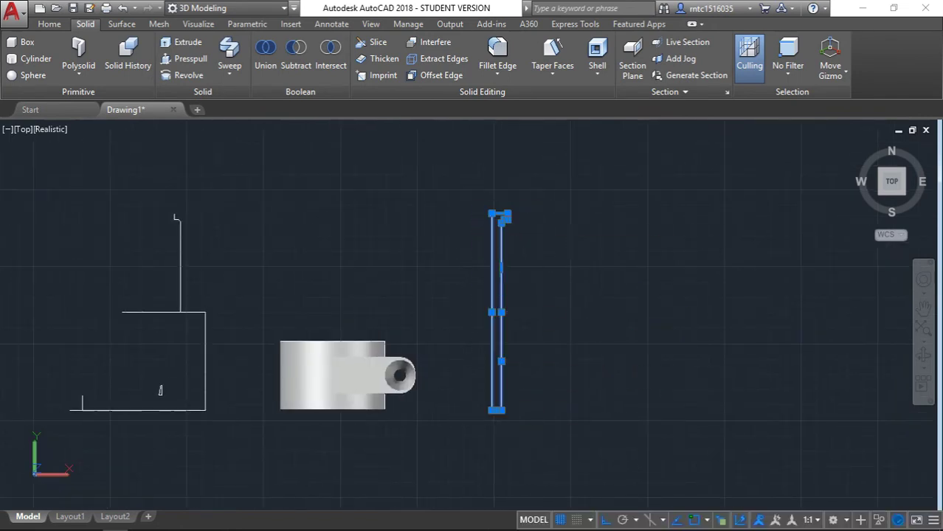
{"action": "type", "text": "j"}
{"action": "key", "text": "Return"}
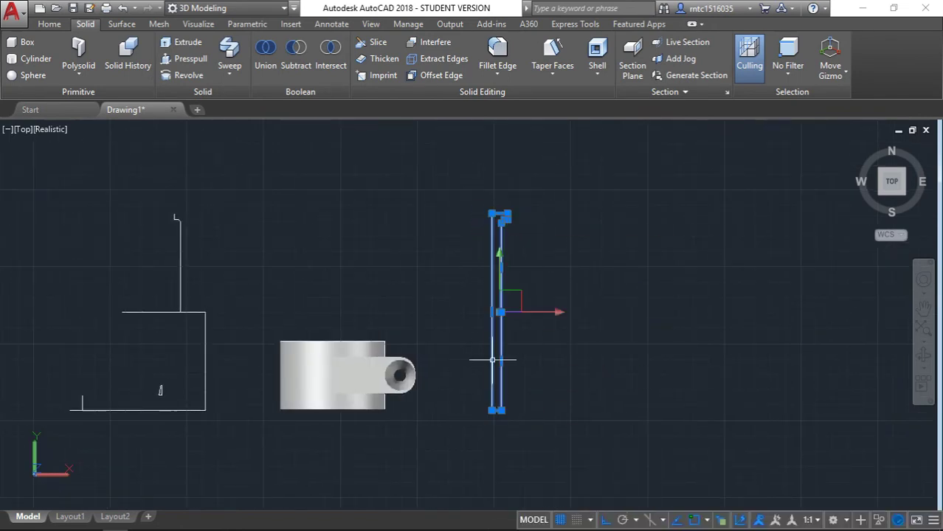
Draw a slanted line from the shank's bottom end to shape the nail tip.
{"action": "scroll", "coordinate": [525, 324], "scroll_direction": "up", "scroll_amount": 2}
{"action": "type", "text": "l"}
{"action": "key", "text": "Return"}
{"action": "left_click", "coordinate": [484, 333]}
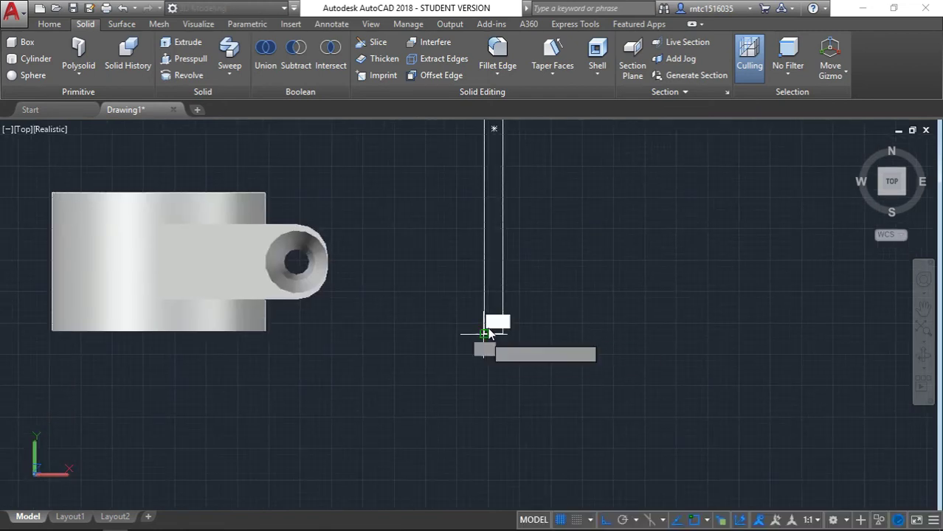
{"action": "left_click", "coordinate": [502, 259]}
{"action": "key", "text": "Return"}
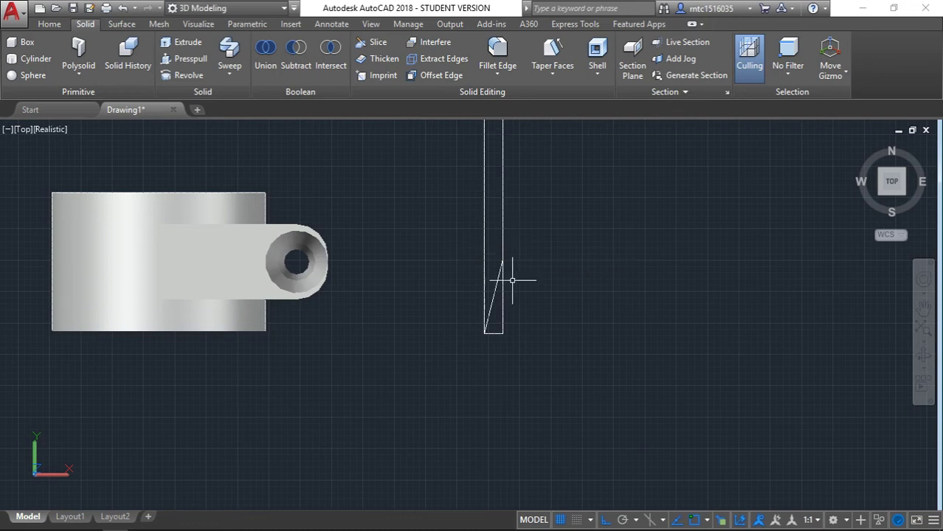
Trim off the shank corner and bottom line below the slanted tip.
{"action": "left_click", "coordinate": [505, 308]}
{"action": "key", "text": "Escape"}
{"action": "type", "text": "tr"}
{"action": "key", "text": "Return"}
{"action": "left_click", "coordinate": [502, 308]}
{"action": "left_click", "coordinate": [492, 334]}
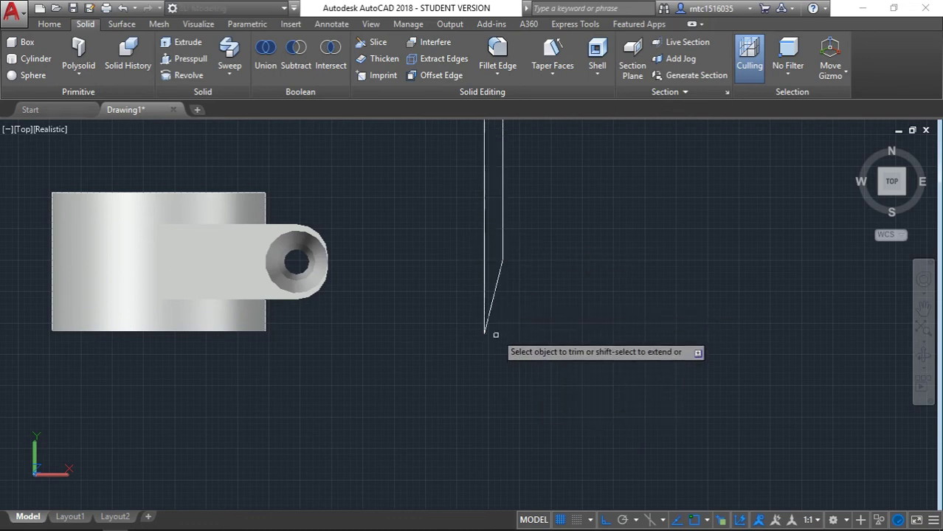
{"action": "key", "text": "Escape"}
Join the pointed tip's lines into the nail outline.
{"action": "scroll", "coordinate": [510, 324], "scroll_direction": "down", "scroll_amount": 4}
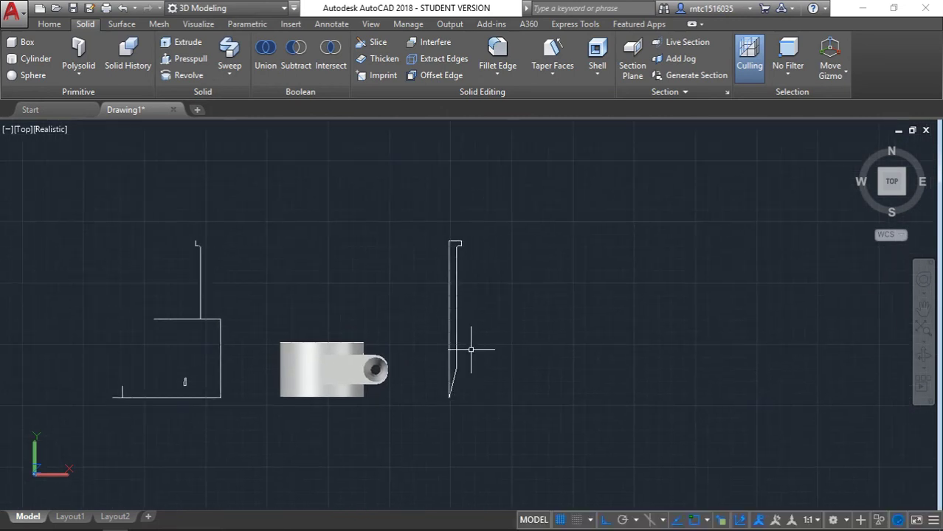
{"action": "scroll", "coordinate": [466, 326], "scroll_direction": "up", "scroll_amount": 2}
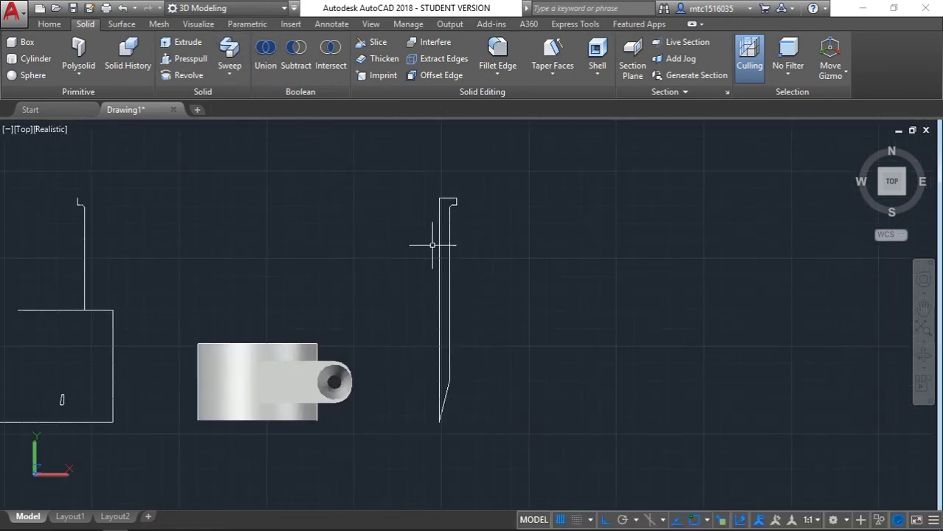
{"action": "scroll", "coordinate": [444, 284], "scroll_direction": "up", "scroll_amount": 3}
{"action": "scroll", "coordinate": [442, 295], "scroll_direction": "up", "scroll_amount": 3}
{"action": "scroll", "coordinate": [399, 325], "scroll_direction": "up", "scroll_amount": 2}
{"action": "middle_click_drag", "start_coordinate": [433, 333], "coordinate": [450, 281]}
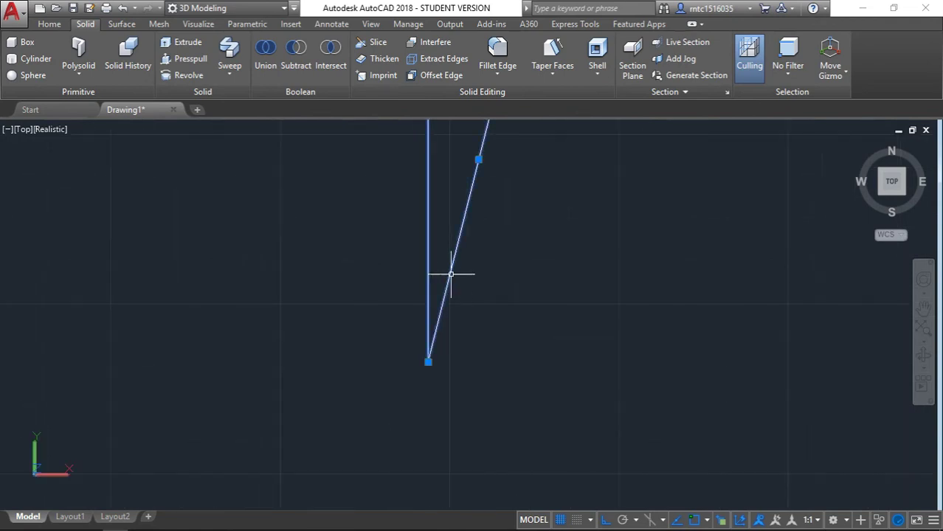
{"action": "key", "text": "Return"}
{"action": "scroll", "coordinate": [495, 272], "scroll_direction": "down", "scroll_amount": 3}
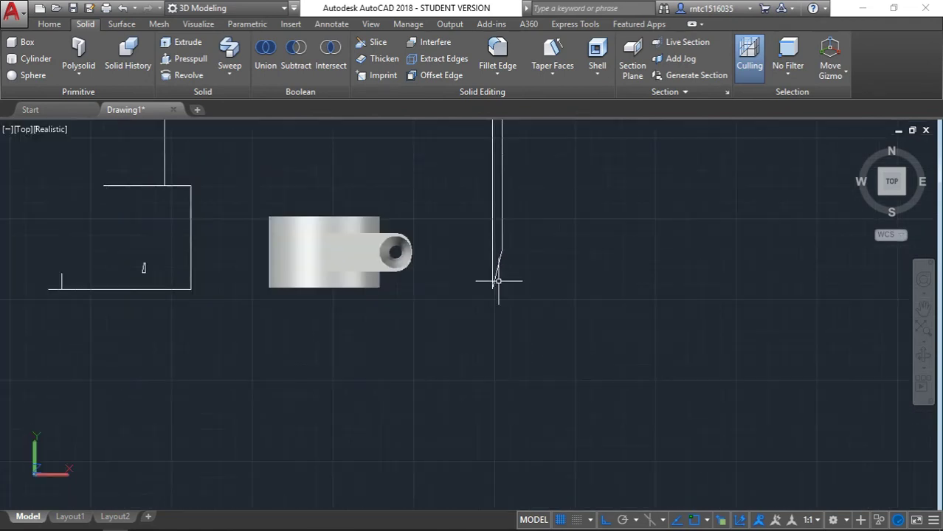
{"action": "scroll", "coordinate": [420, 391], "scroll_direction": "up", "scroll_amount": 2}
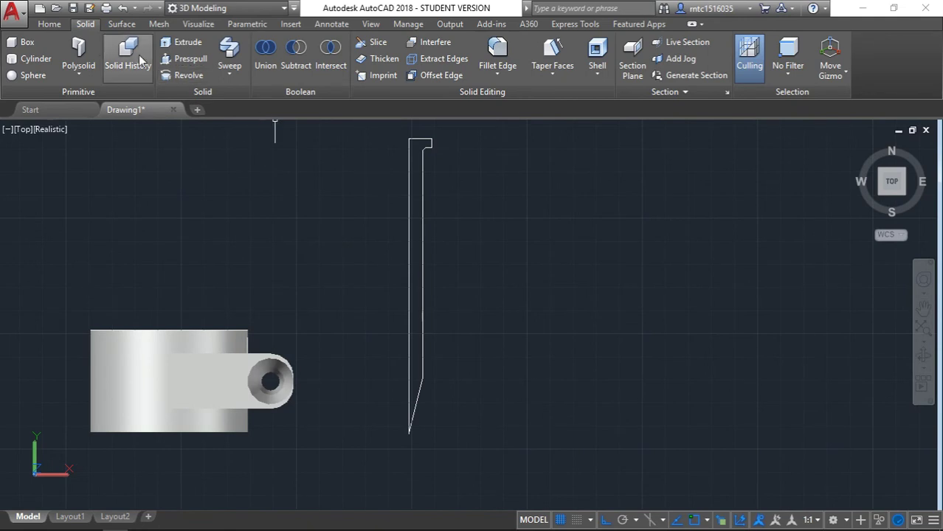
Start revolving the nail outline about an axis from its top to bottom endpoint.
{"action": "left_click", "coordinate": [51, 24]}
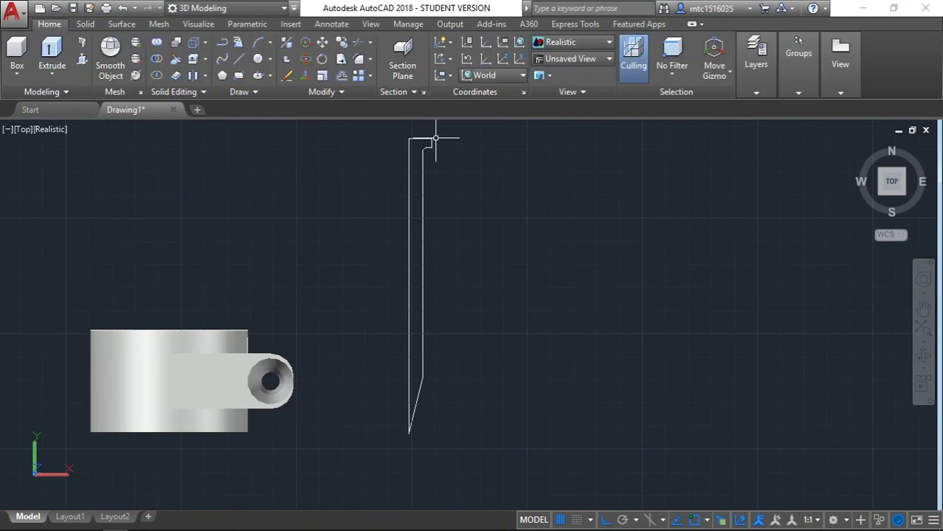
{"action": "left_click", "coordinate": [51, 74]}
{"action": "left_click", "coordinate": [62, 154]}
{"action": "left_click", "coordinate": [409, 199]}
{"action": "key", "text": "Return"}
{"action": "left_click", "coordinate": [409, 137]}
{"action": "left_click", "coordinate": [406, 358]}
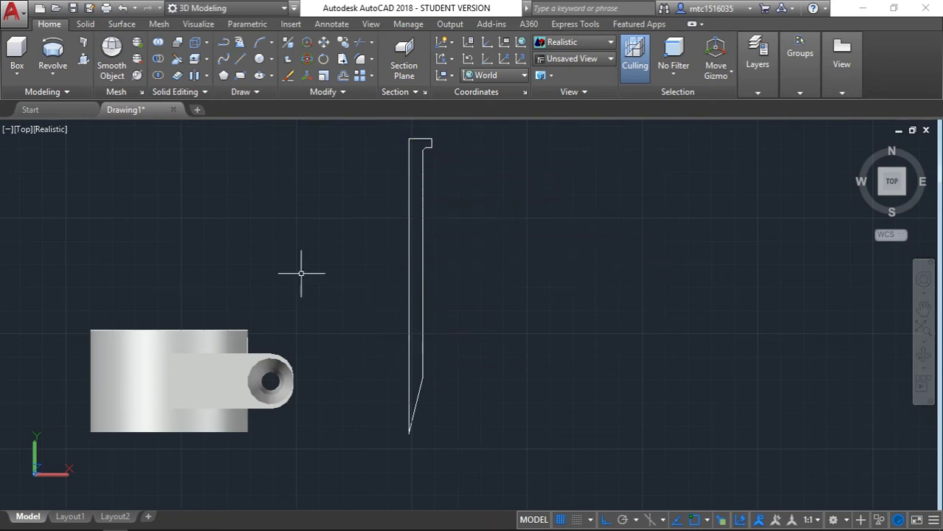
Retry the revolve, reselecting the nail profile and its top-to-bottom axis.
{"action": "left_click", "coordinate": [411, 211]}
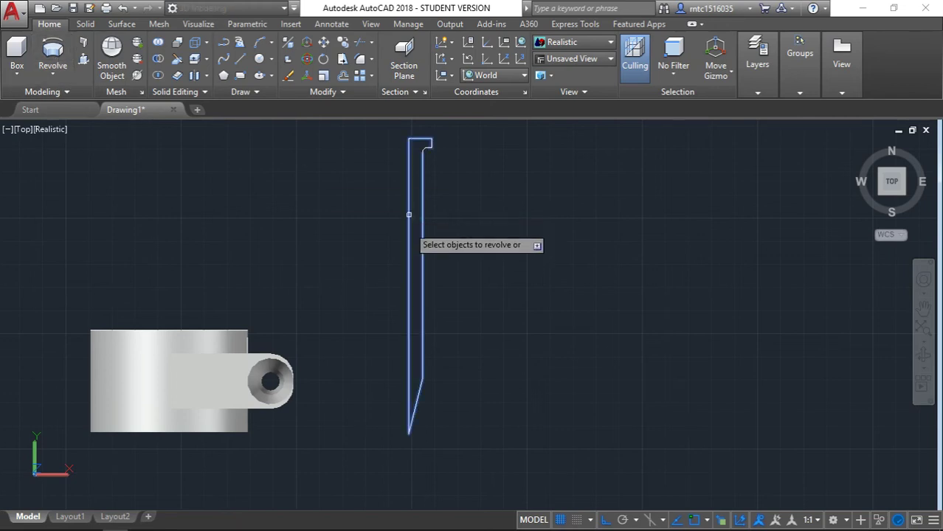
{"action": "key", "text": "Return"}
{"action": "left_click", "coordinate": [409, 138]}
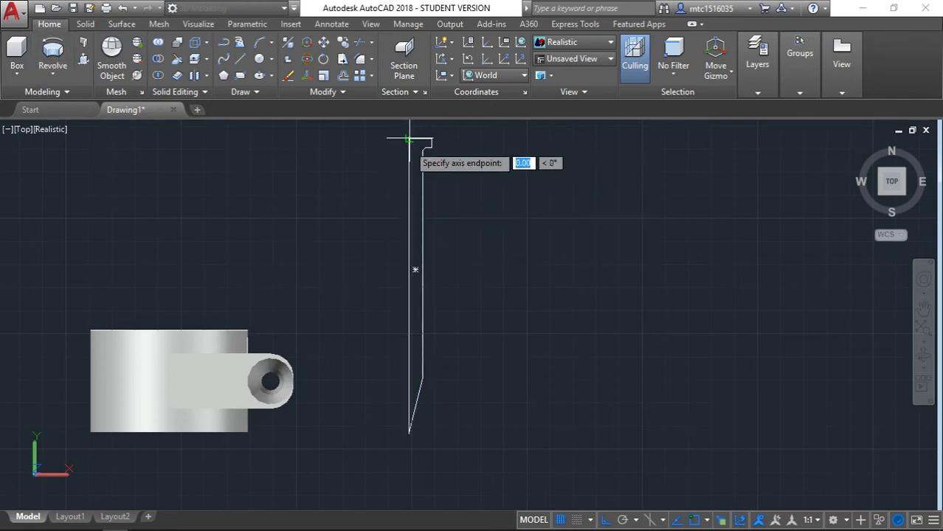
{"action": "left_click", "coordinate": [409, 434]}
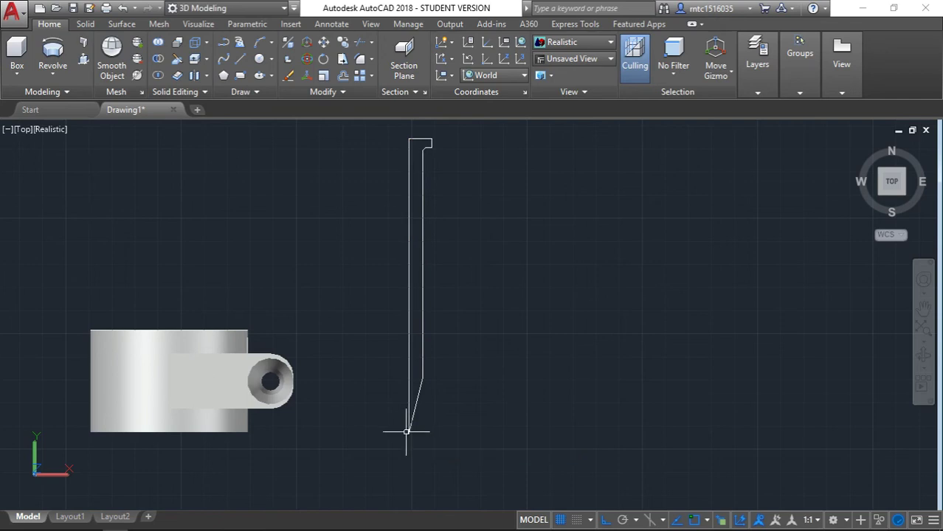
{"action": "left_click", "coordinate": [408, 325]}
{"action": "scroll", "coordinate": [425, 158], "scroll_direction": "up", "scroll_amount": 3}
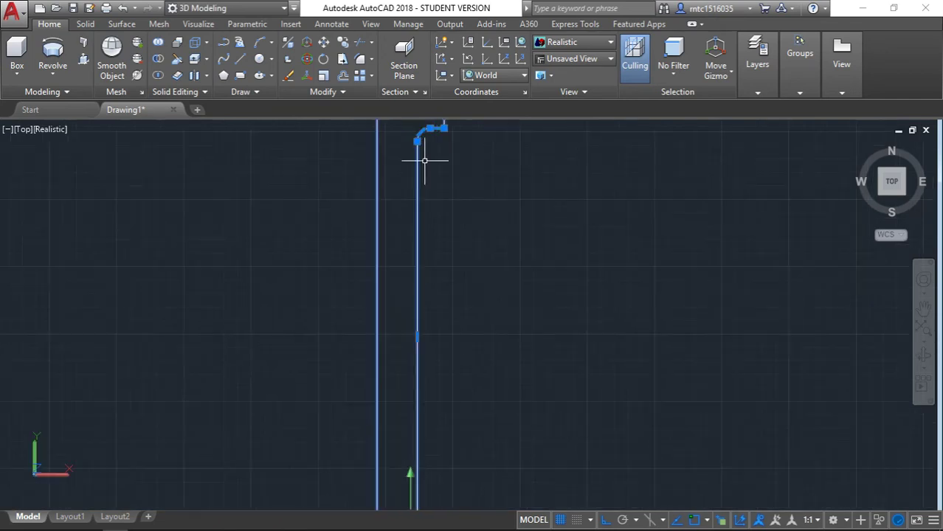
{"action": "scroll", "coordinate": [424, 169], "scroll_direction": "down", "scroll_amount": 4}
{"action": "scroll", "coordinate": [426, 214], "scroll_direction": "down", "scroll_amount": 1}
{"action": "scroll", "coordinate": [425, 209], "scroll_direction": "up", "scroll_amount": 1}
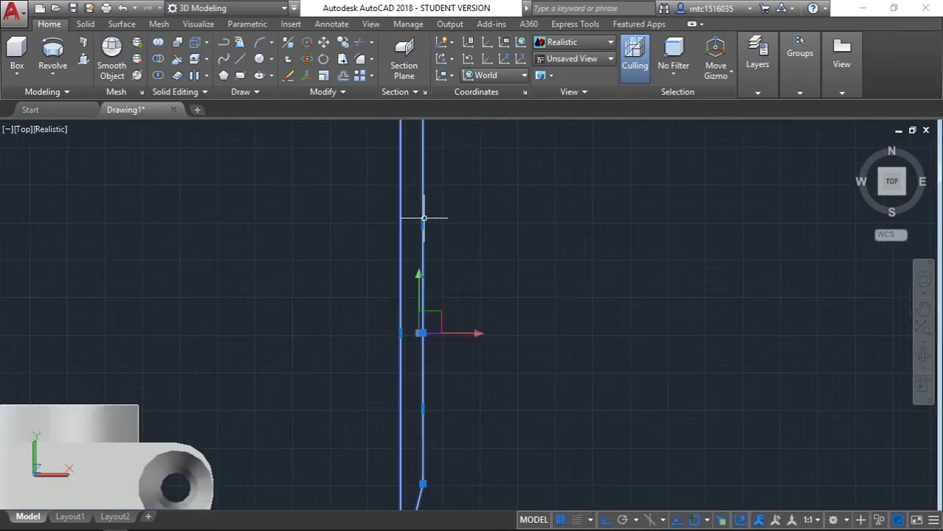
{"action": "scroll", "coordinate": [434, 221], "scroll_direction": "down", "scroll_amount": 3}
{"action": "key", "text": "Return"}
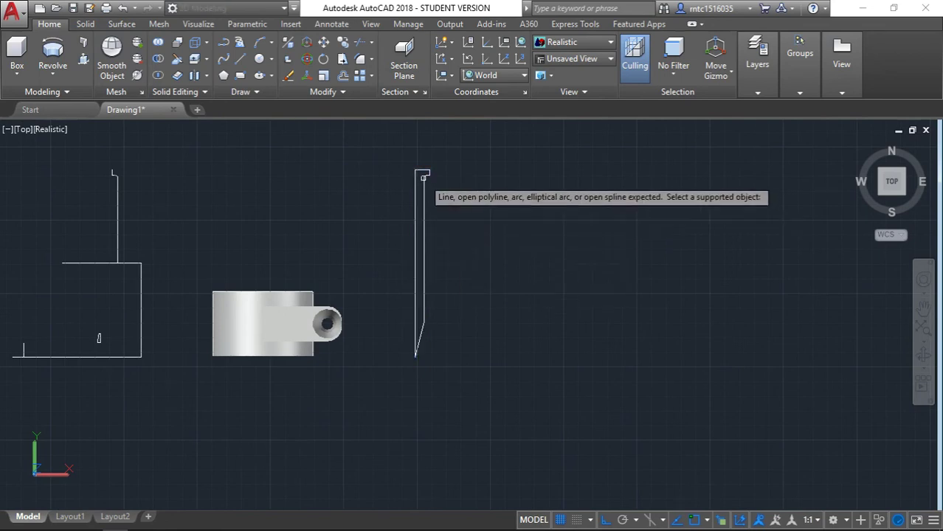
Restart Revolve on the nail outline with the axis from top end to bottom tip.
{"action": "left_click", "coordinate": [53, 51]}
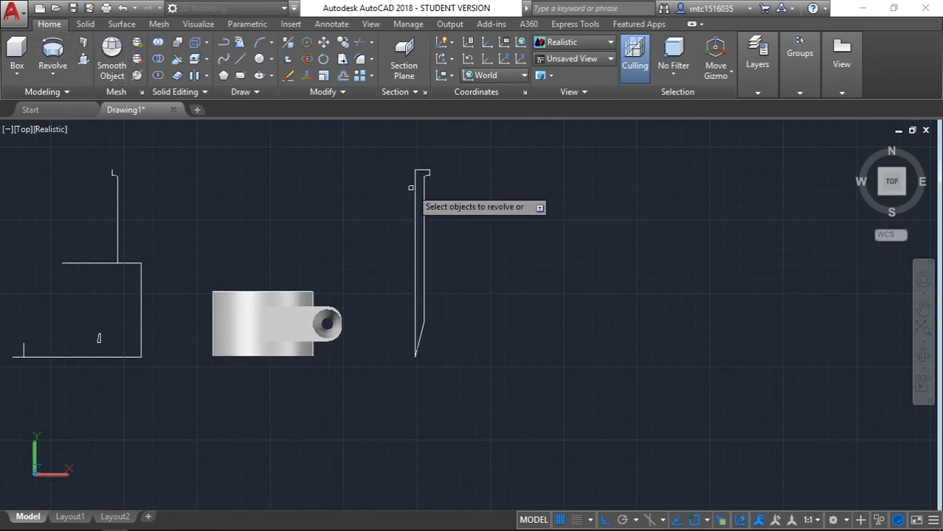
{"action": "left_click", "coordinate": [415, 186]}
{"action": "key", "text": "Return"}
{"action": "left_click", "coordinate": [417, 171]}
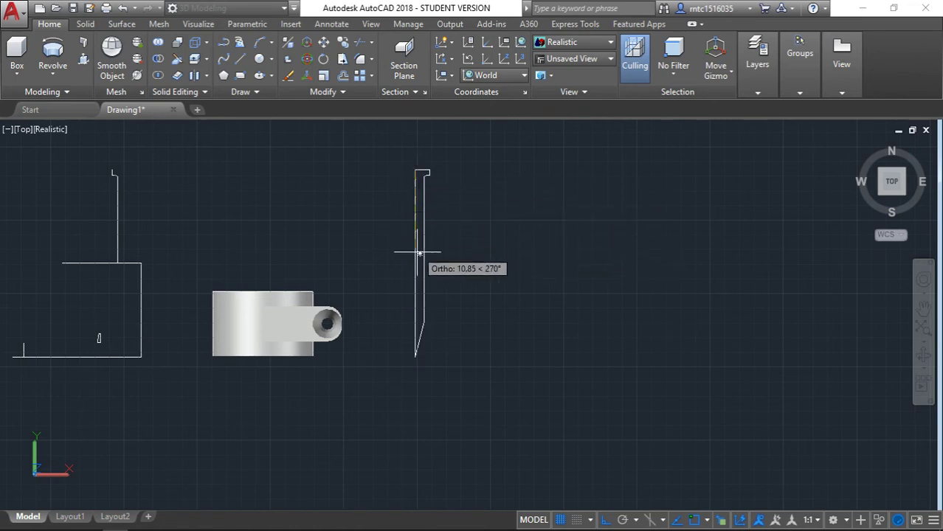
{"action": "scroll", "coordinate": [414, 357], "scroll_direction": "up", "scroll_amount": 2}
{"action": "scroll", "coordinate": [414, 358], "scroll_direction": "up", "scroll_amount": 2}
{"action": "left_click", "coordinate": [415, 358]}
{"action": "scroll", "coordinate": [422, 325], "scroll_direction": "down", "scroll_amount": 5}
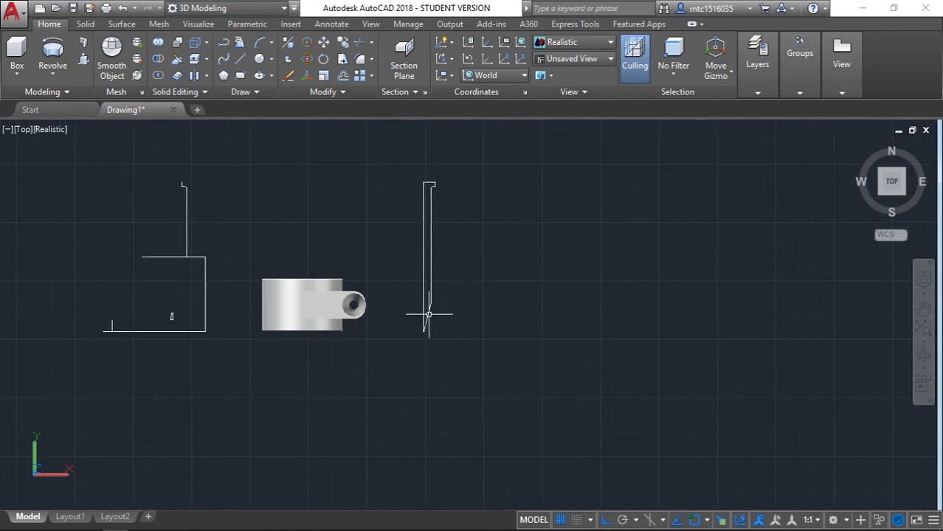
Revolve the nail outline a full 360 degrees about its straight edge.
{"action": "left_click", "coordinate": [52, 50]}
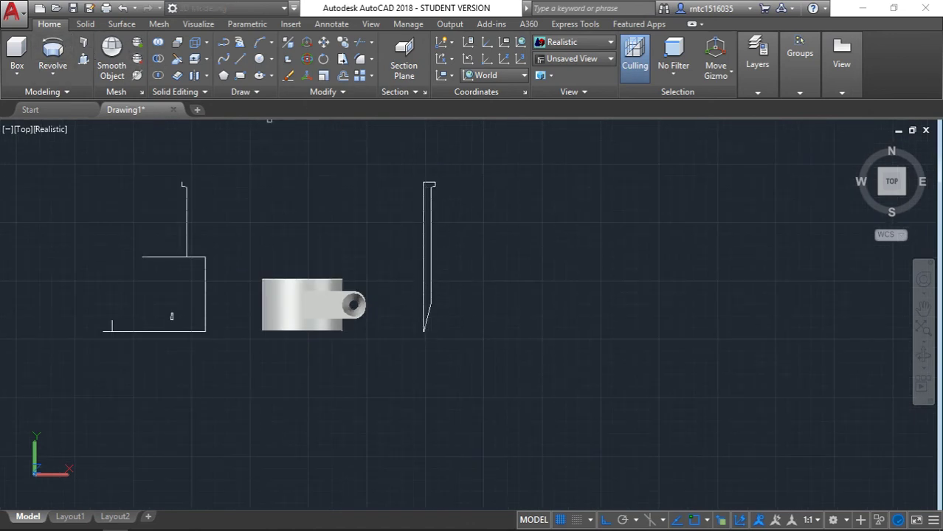
{"action": "left_click", "coordinate": [423, 201]}
{"action": "key", "text": "Return"}
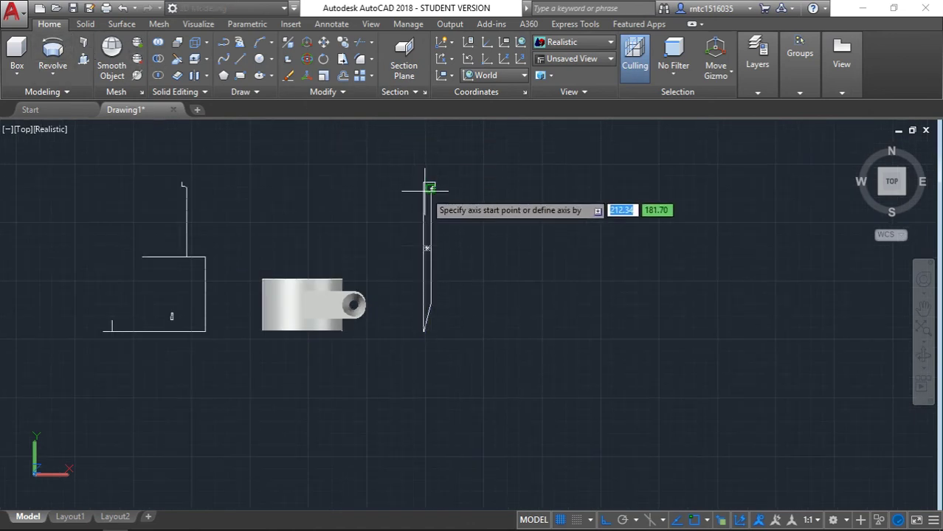
{"action": "left_click", "coordinate": [427, 186]}
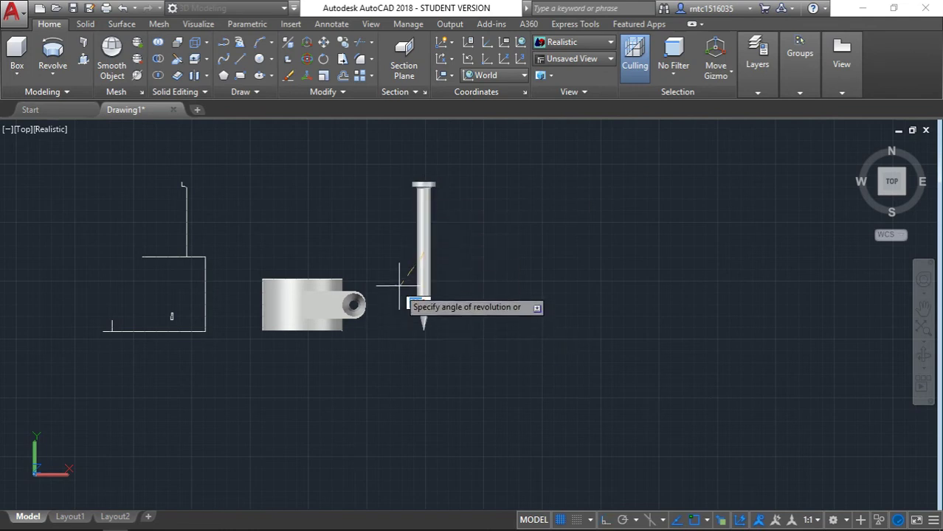
{"action": "scroll", "coordinate": [398, 277], "scroll_direction": "down", "scroll_amount": 4}
{"action": "scroll", "coordinate": [413, 279], "scroll_direction": "up", "scroll_amount": 3}
{"action": "scroll", "coordinate": [407, 259], "scroll_direction": "up", "scroll_amount": 2}
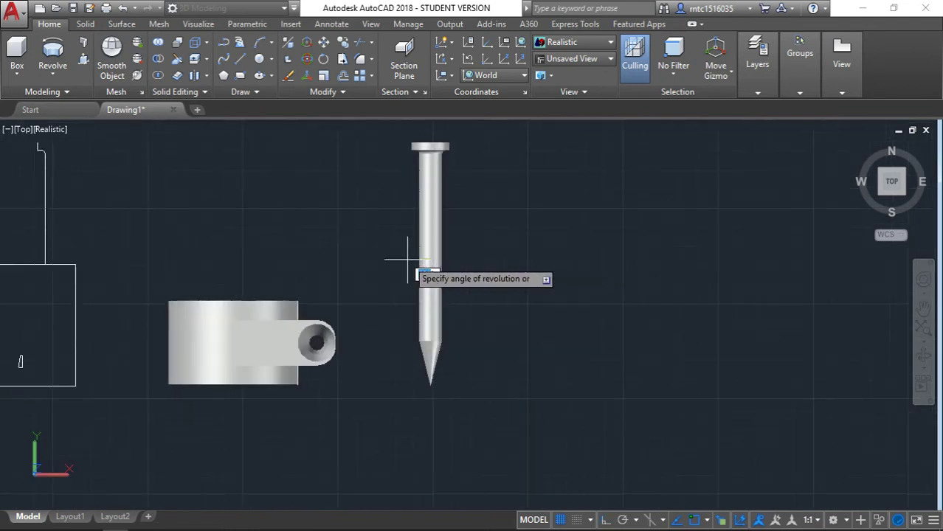
{"action": "type", "text": "360"}
{"action": "key", "text": "Return"}
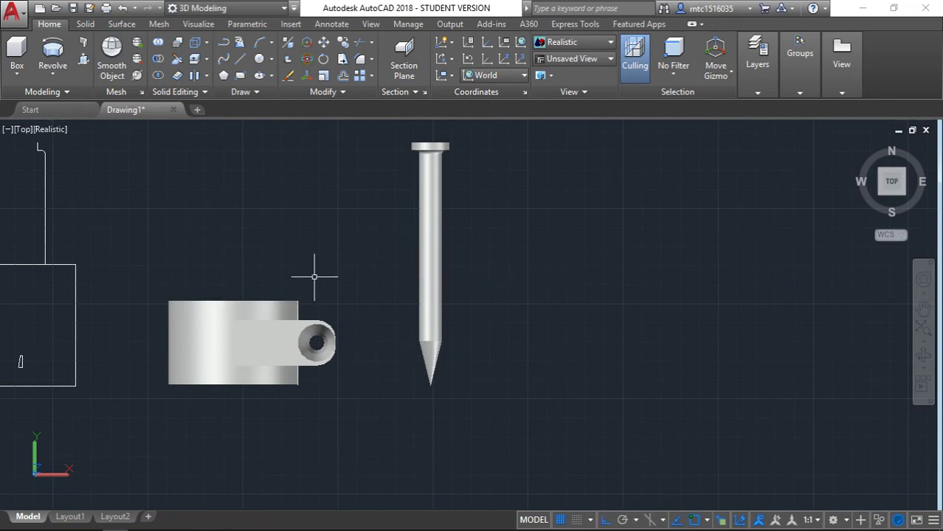
{"action": "type", "text": "R"}
{"action": "key", "text": "Return"}
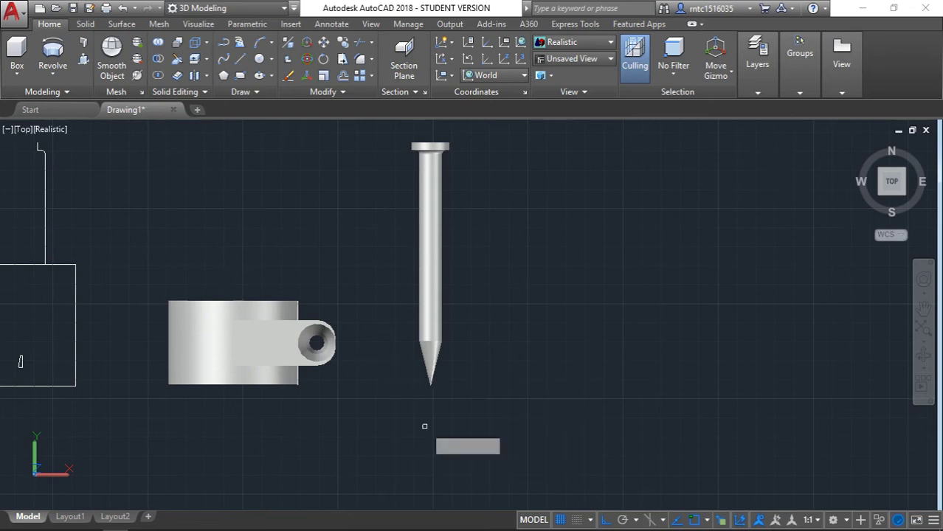
Begin a 3D rotation of the nail about its tip, then cancel it.
{"action": "left_click", "coordinate": [427, 384]}
{"action": "key", "text": "Return"}
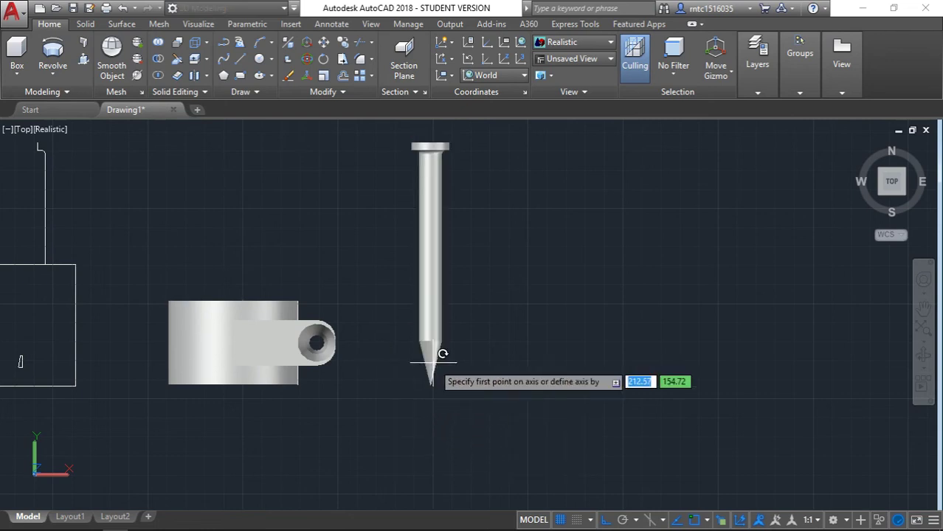
{"action": "left_click", "coordinate": [430, 385]}
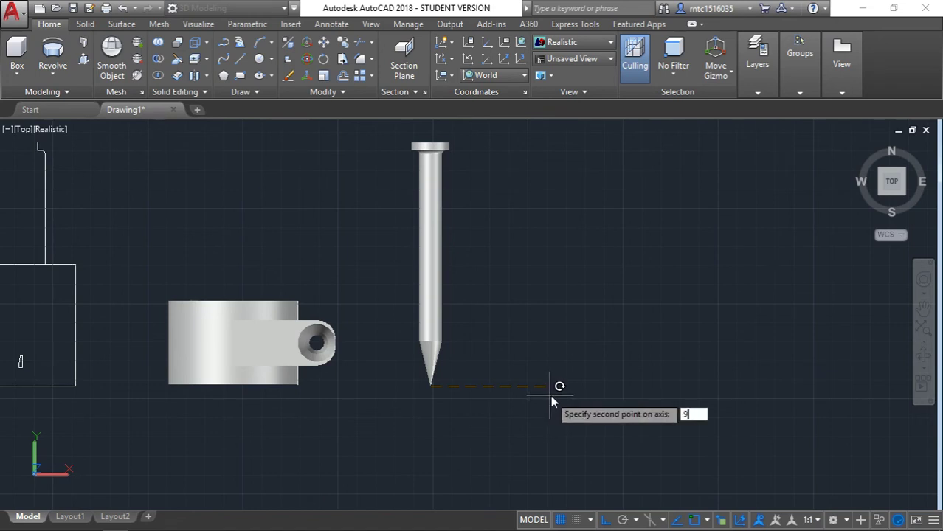
{"action": "key", "text": "Escape"}
Rotate the nail 90 degrees about a horizontal axis through its tip, then show a 3D view.
{"action": "type", "text": "r"}
{"action": "key", "text": "Down"}
{"action": "key", "text": "Down"}
{"action": "key", "text": "Down"}
{"action": "key", "text": "Return"}
{"action": "left_click", "coordinate": [429, 368]}
{"action": "key", "text": "Return"}
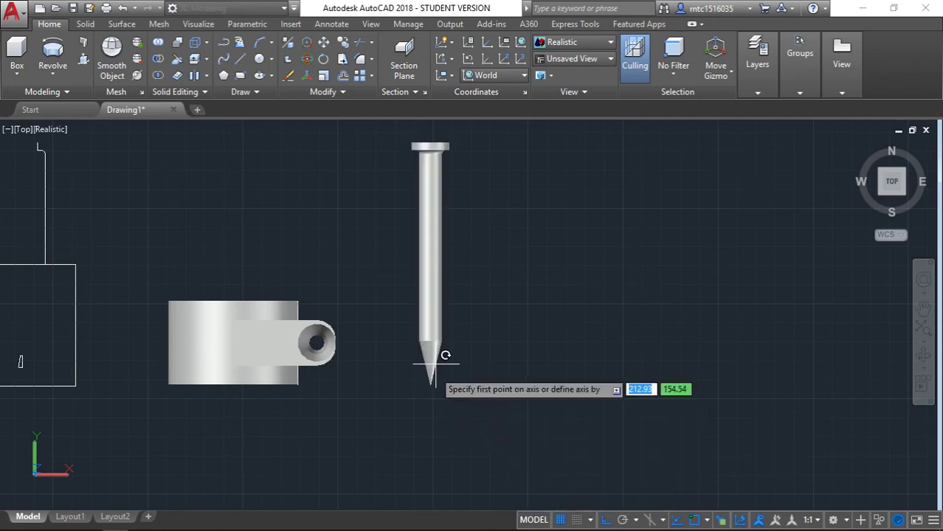
{"action": "left_click", "coordinate": [431, 384]}
{"action": "left_click", "coordinate": [546, 380]}
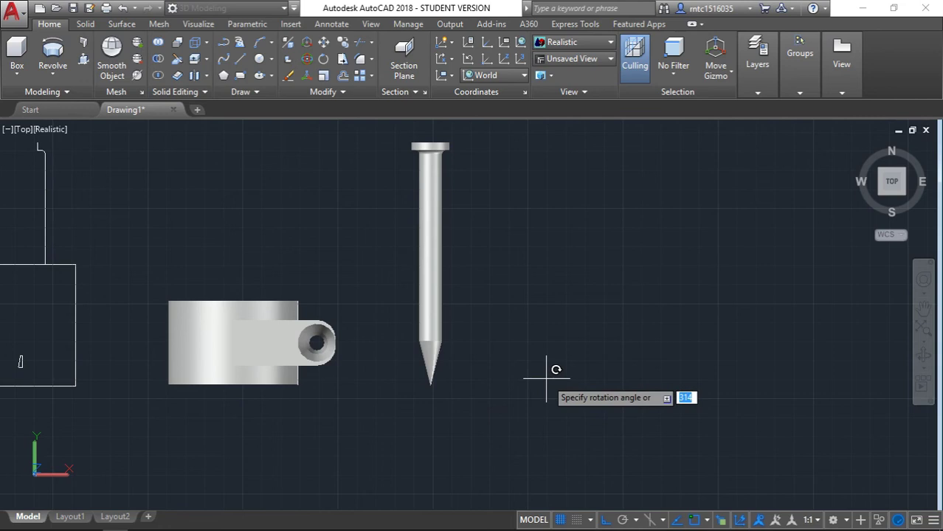
{"action": "type", "text": "0"}
{"action": "key", "text": "Return"}
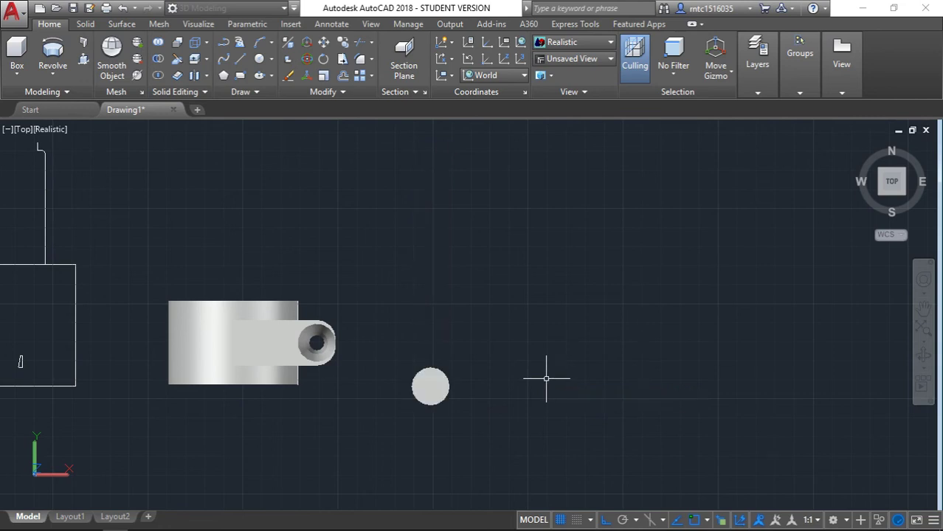
{"action": "left_click", "coordinate": [877, 194]}
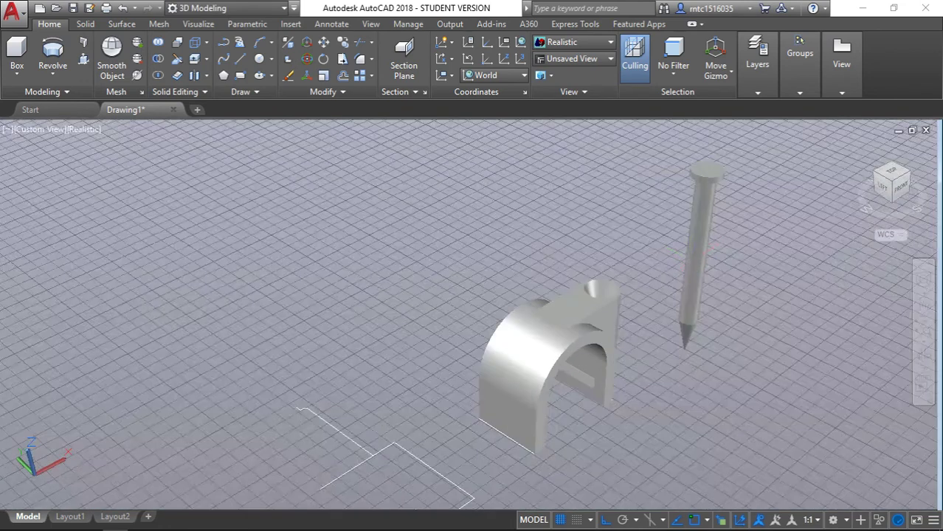
Switch to parallel projection and zoom in on the nail tip.
{"action": "right_click", "coordinate": [856, 146]}
{"action": "left_click", "coordinate": [826, 180]}
{"action": "mouse_move", "coordinate": [767, 216]}
{"action": "middle_mouse_down"}
{"action": "mouse_move", "coordinate": [637, 244]}
{"action": "mouse_move", "coordinate": [582, 234]}
{"action": "middle_mouse_up"}
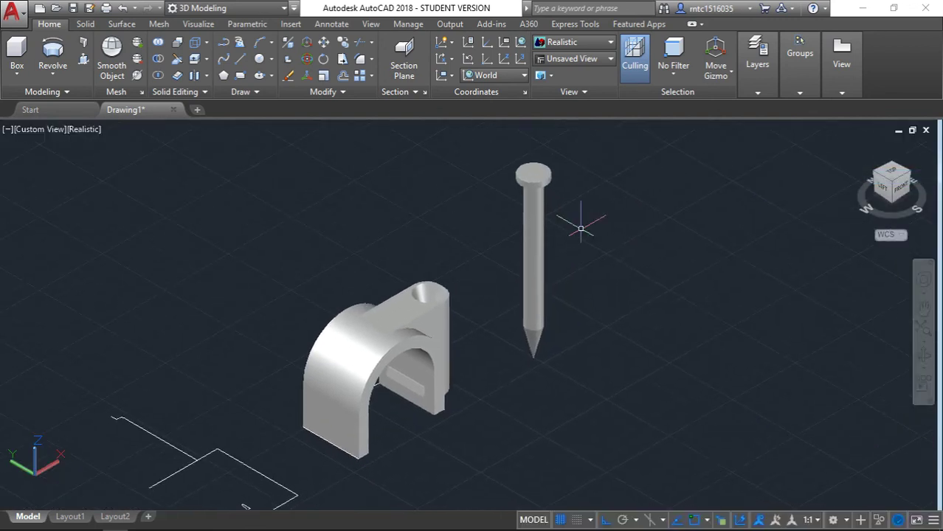
{"action": "scroll", "coordinate": [538, 359], "scroll_direction": "up", "scroll_amount": 3}
{"action": "middle_click_drag", "start_coordinate": [535, 352], "coordinate": [535, 285]}
{"action": "scroll", "coordinate": [502, 279], "scroll_direction": "up", "scroll_amount": 3}
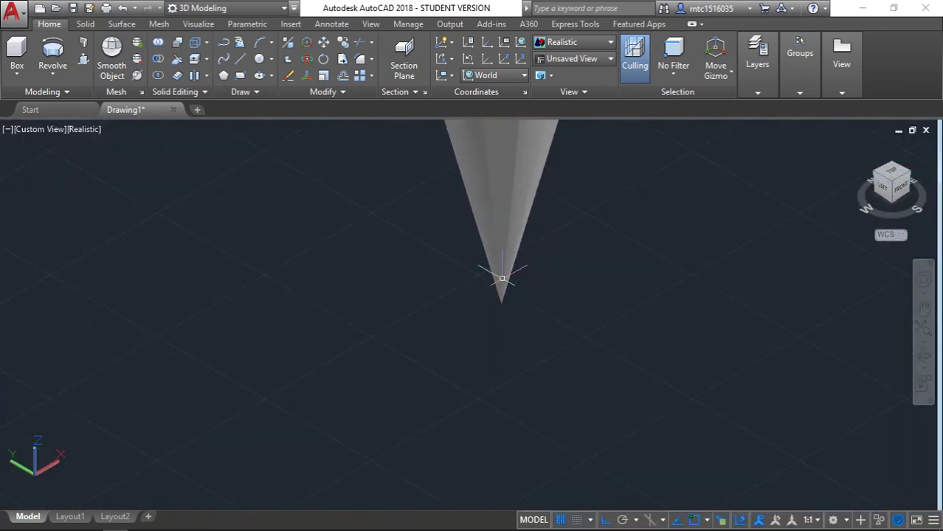
{"action": "left_click", "coordinate": [501, 296]}
{"action": "type", "text": "m"}
{"action": "key", "text": "Return"}
{"action": "key", "text": "Escape"}
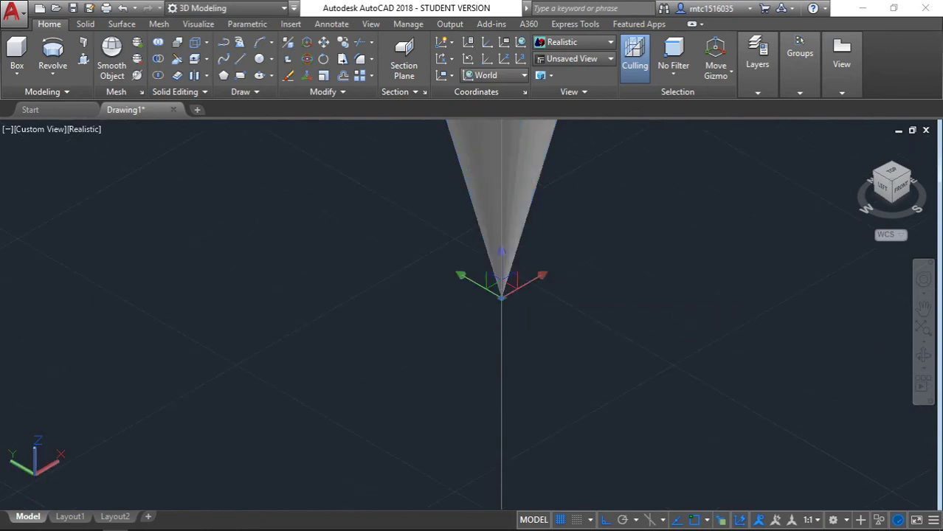
Move the nail by its tip into the centre of the pillar hole and inspect it.
{"action": "type", "text": "mo"}
{"action": "key", "text": "Return"}
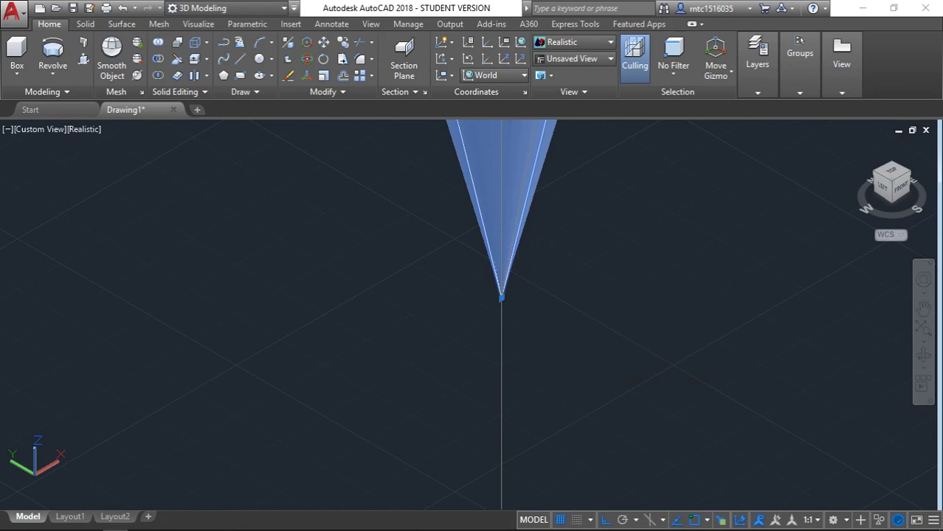
{"action": "left_click", "coordinate": [502, 294]}
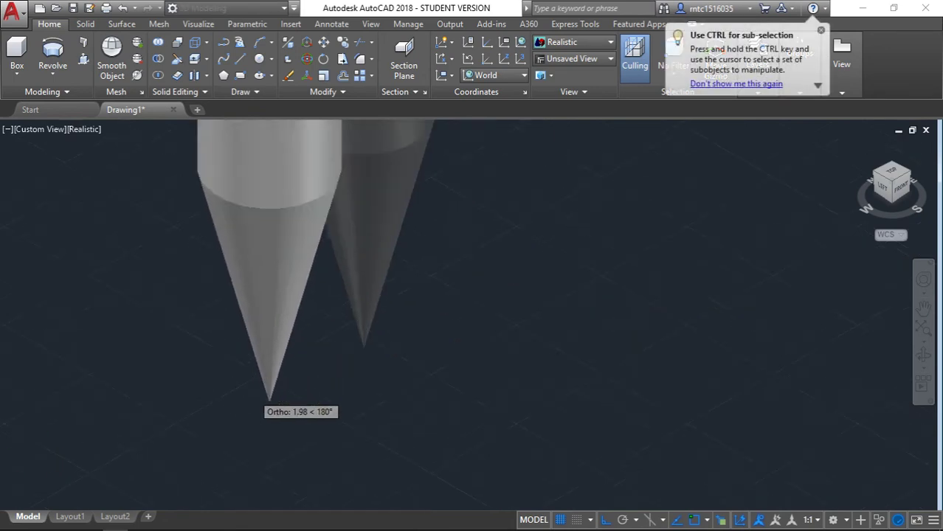
{"action": "scroll", "coordinate": [269, 389], "scroll_direction": "down", "scroll_amount": 4}
{"action": "scroll", "coordinate": [184, 384], "scroll_direction": "up", "scroll_amount": 5}
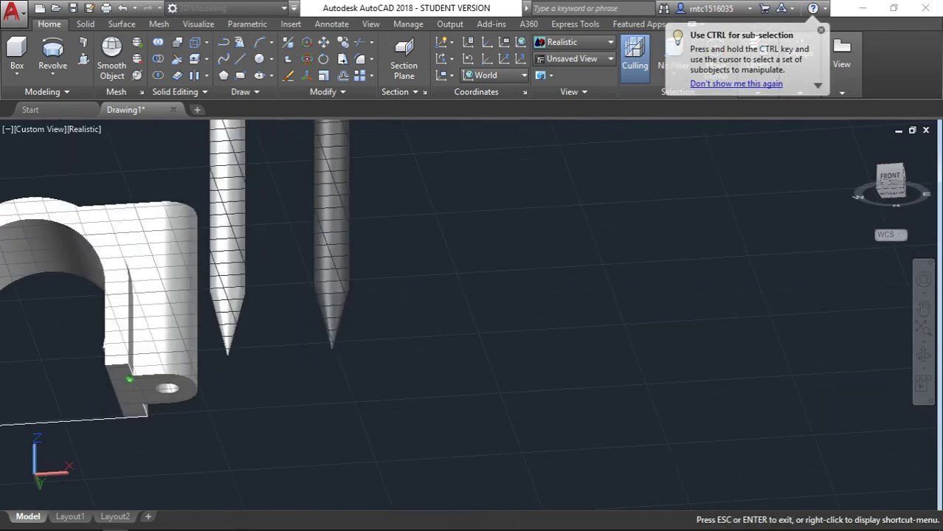
{"action": "scroll", "coordinate": [157, 431], "scroll_direction": "up", "scroll_amount": 4}
{"action": "scroll", "coordinate": [261, 359], "scroll_direction": "up", "scroll_amount": 3}
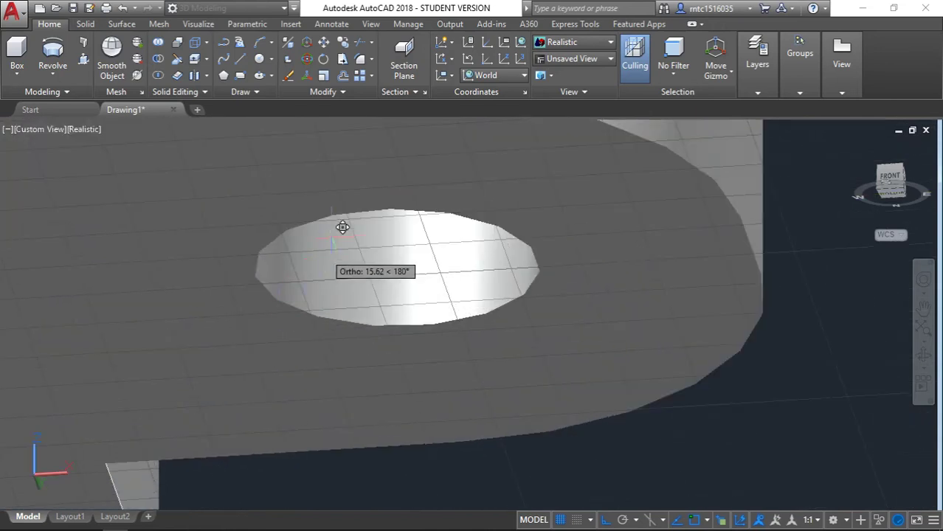
{"action": "left_click", "coordinate": [402, 259]}
{"action": "scroll", "coordinate": [406, 258], "scroll_direction": "down", "scroll_amount": 2}
{"action": "scroll", "coordinate": [416, 261], "scroll_direction": "down", "scroll_amount": 3}
{"action": "mouse_move", "coordinate": [508, 250]}
{"action": "middle_mouse_down", "text": "shift"}
{"action": "mouse_move", "coordinate": [463, 403]}
{"action": "mouse_move", "coordinate": [474, 304]}
{"action": "middle_mouse_up", "text": "shift"}
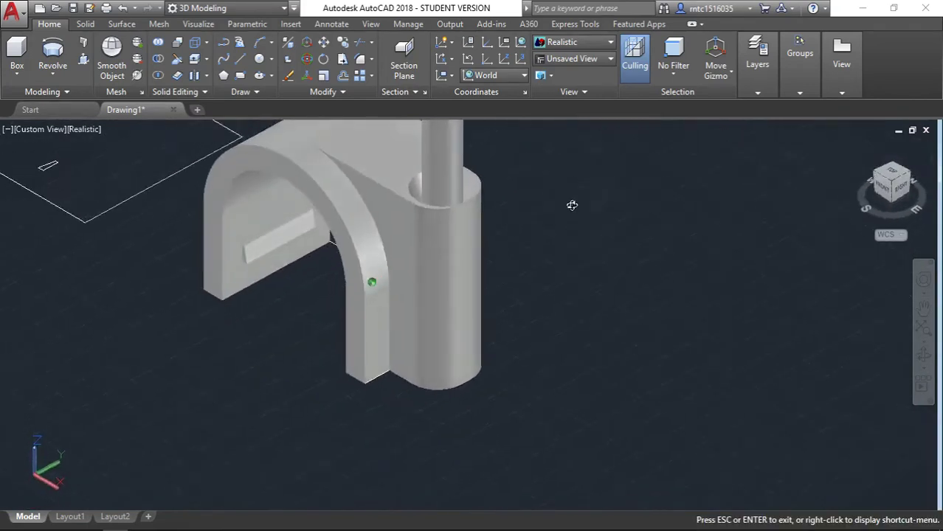
{"action": "mouse_move", "coordinate": [474, 303]}
{"action": "middle_mouse_down", "text": "shift"}
{"action": "mouse_move", "coordinate": [702, 258]}
{"action": "mouse_move", "coordinate": [385, 341]}
{"action": "middle_mouse_up", "text": "shift"}
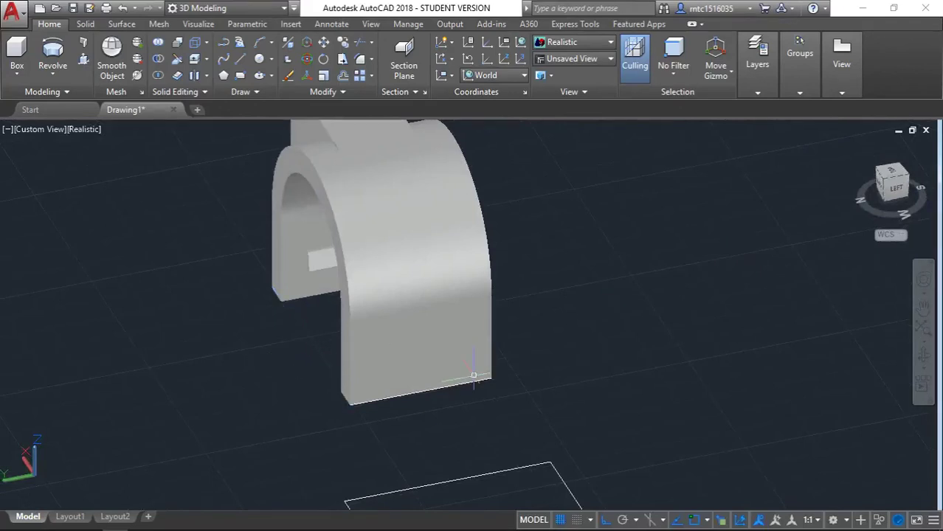
{"action": "middle_click_drag", "start_coordinate": [473, 376], "coordinate": [246, 351], "text": "shift"}
Delete the leftover outline lines with a crossing selection.
{"action": "left_click", "coordinate": [240, 159]}
{"action": "left_click", "coordinate": [7, 398]}
{"action": "key", "text": "Delete"}
{"action": "scroll", "coordinate": [273, 317], "scroll_direction": "down", "scroll_amount": 3}
{"action": "scroll", "coordinate": [21, 328], "scroll_direction": "up", "scroll_amount": 3}
{"action": "middle_click_drag", "start_coordinate": [20, 328], "coordinate": [200, 320], "text": "shift"}
{"action": "middle_click_drag", "start_coordinate": [311, 311], "coordinate": [319, 326], "text": "shift"}
Select the clip frame and the small rib solids among overlapping candidates.
{"action": "left_click", "coordinate": [492, 293]}
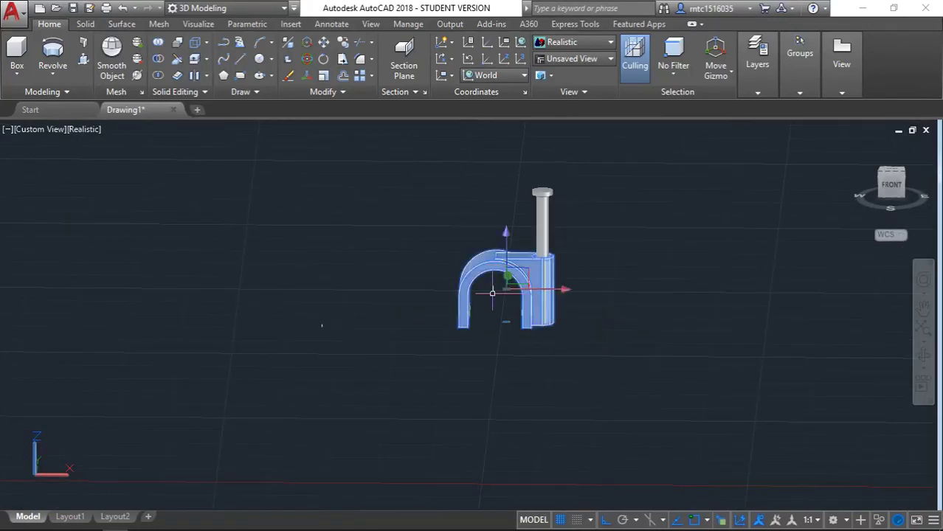
{"action": "scroll", "coordinate": [492, 293], "scroll_direction": "up", "scroll_amount": 3}
{"action": "middle_click_drag", "start_coordinate": [492, 292], "coordinate": [456, 307], "text": "shift"}
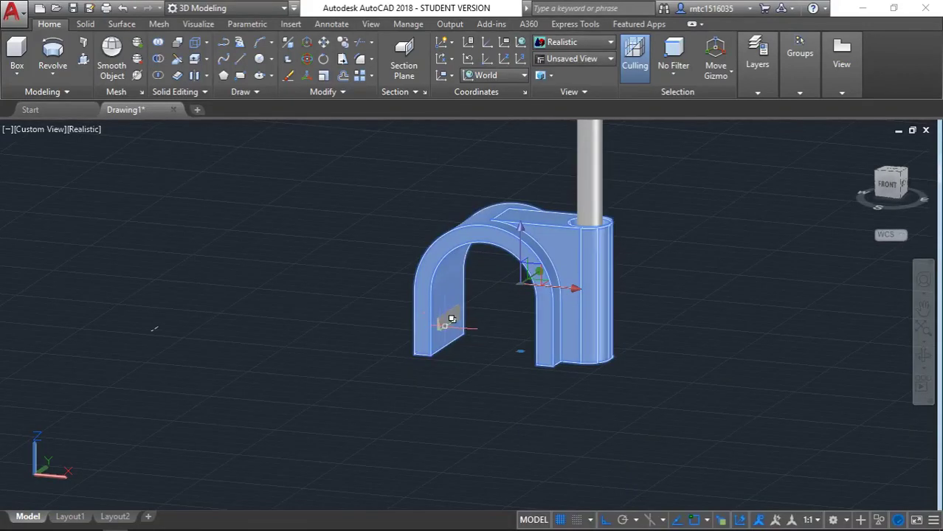
{"action": "left_click", "coordinate": [444, 324], "text": "ctrl"}
{"action": "left_click", "coordinate": [498, 385]}
{"action": "middle_click_drag", "start_coordinate": [498, 385], "coordinate": [627, 354], "text": "shift"}
{"action": "scroll", "coordinate": [539, 308], "scroll_direction": "up", "scroll_amount": 4}
{"action": "left_click", "coordinate": [539, 308], "text": "ctrl"}
{"action": "left_click", "coordinate": [572, 364]}
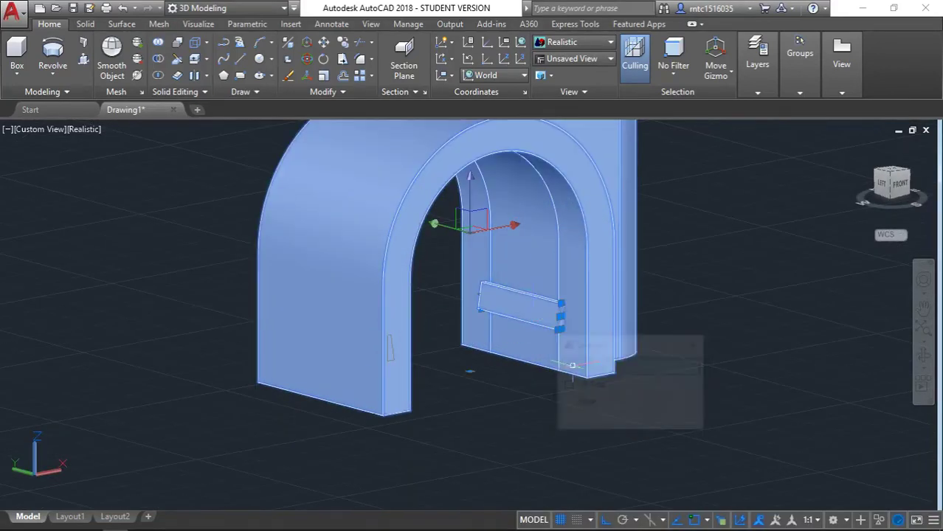
Union the arched frame with the small rib block into one solid.
{"action": "left_click", "coordinate": [157, 43]}
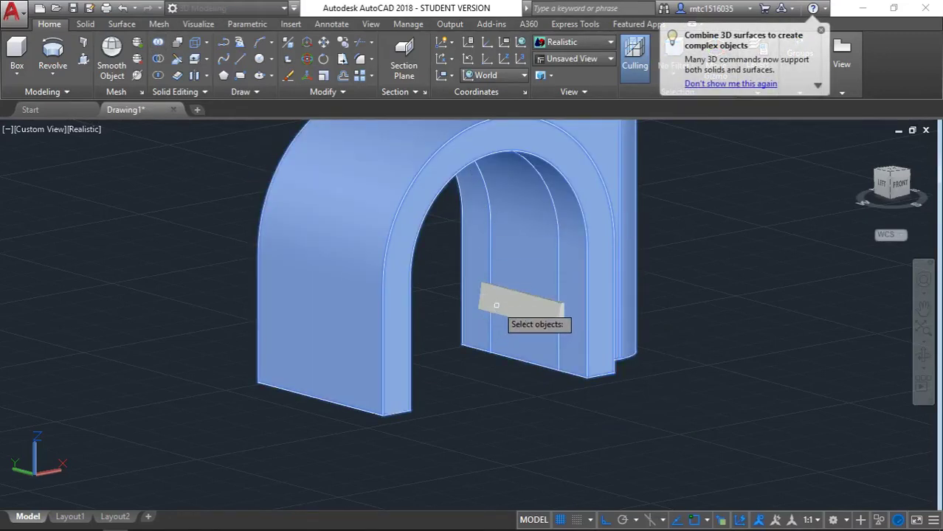
{"action": "left_click", "coordinate": [495, 310]}
{"action": "left_click", "coordinate": [545, 361]}
{"action": "middle_click_drag", "start_coordinate": [536, 359], "coordinate": [375, 347], "text": "shift"}
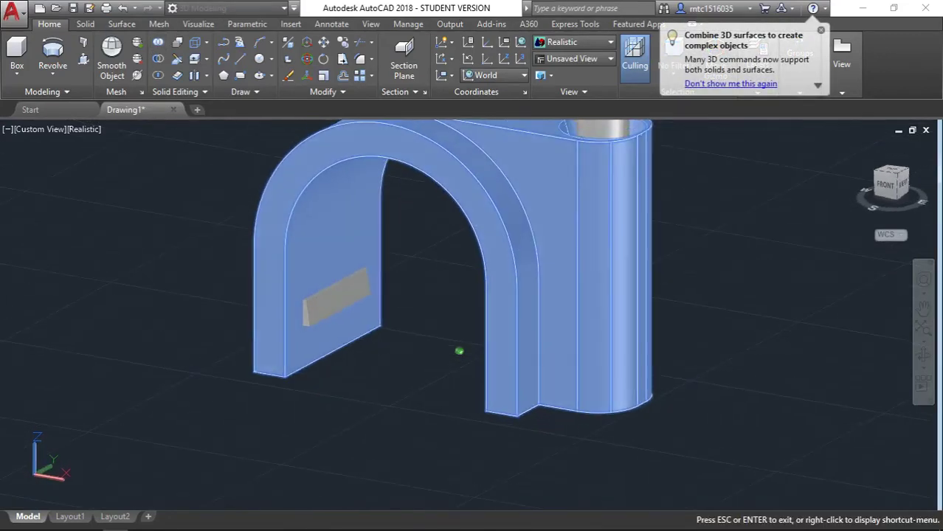
{"action": "left_click", "coordinate": [347, 289]}
{"action": "left_click", "coordinate": [402, 347]}
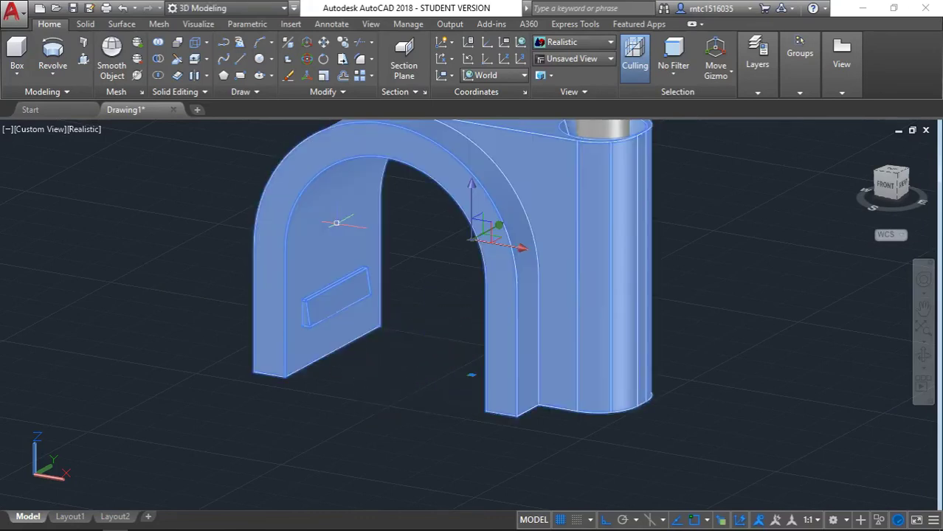
{"action": "scroll", "coordinate": [443, 229], "scroll_direction": "down", "scroll_amount": 4}
{"action": "middle_click_drag", "start_coordinate": [367, 247], "coordinate": [422, 338]}
{"action": "scroll", "coordinate": [435, 309], "scroll_direction": "up", "scroll_amount": 2}
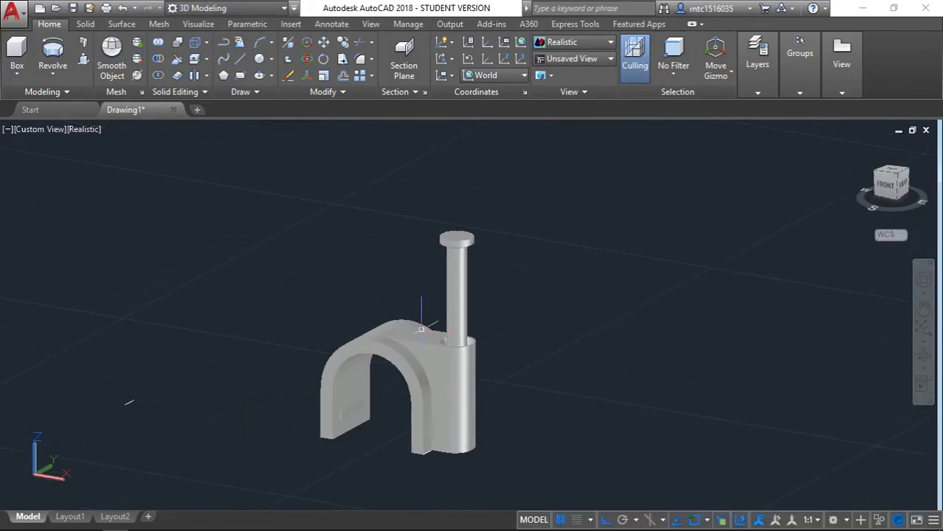
{"action": "scroll", "coordinate": [448, 281], "scroll_direction": "up", "scroll_amount": 3}
{"action": "middle_click_drag", "start_coordinate": [447, 280], "coordinate": [351, 405]}
Fillet the top and bottom circular rim edges of the nail head.
{"action": "scroll", "coordinate": [389, 313], "scroll_direction": "up", "scroll_amount": 2}
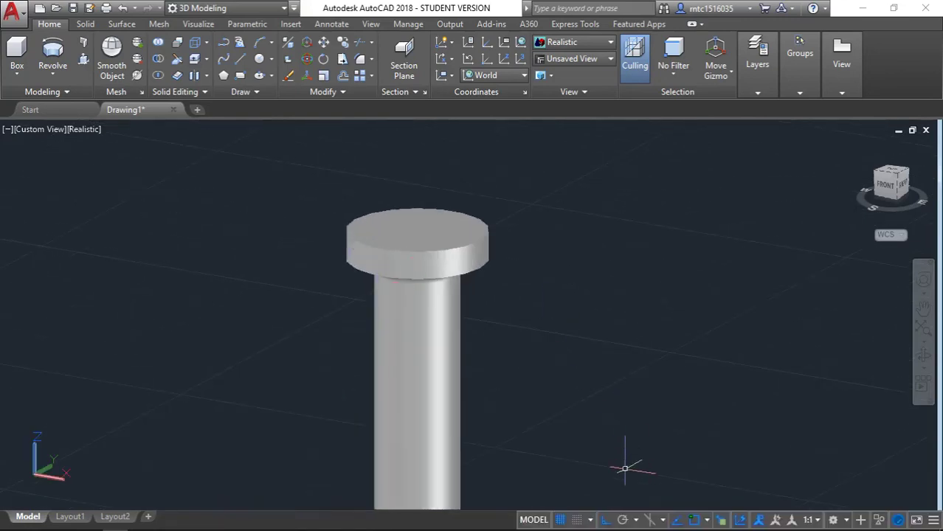
{"action": "type", "text": "f"}
{"action": "key", "text": "Return"}
{"action": "scroll", "coordinate": [464, 228], "scroll_direction": "up", "scroll_amount": 2}
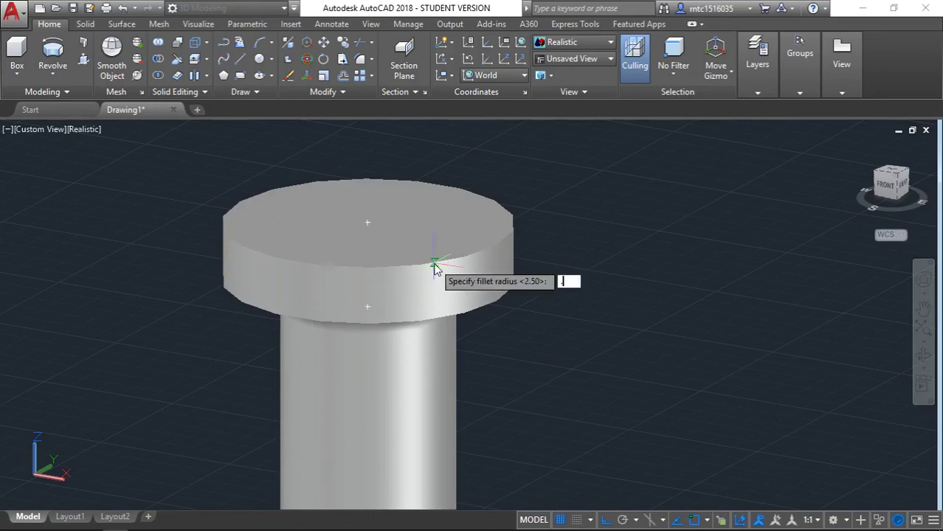
{"action": "left_click", "coordinate": [433, 262]}
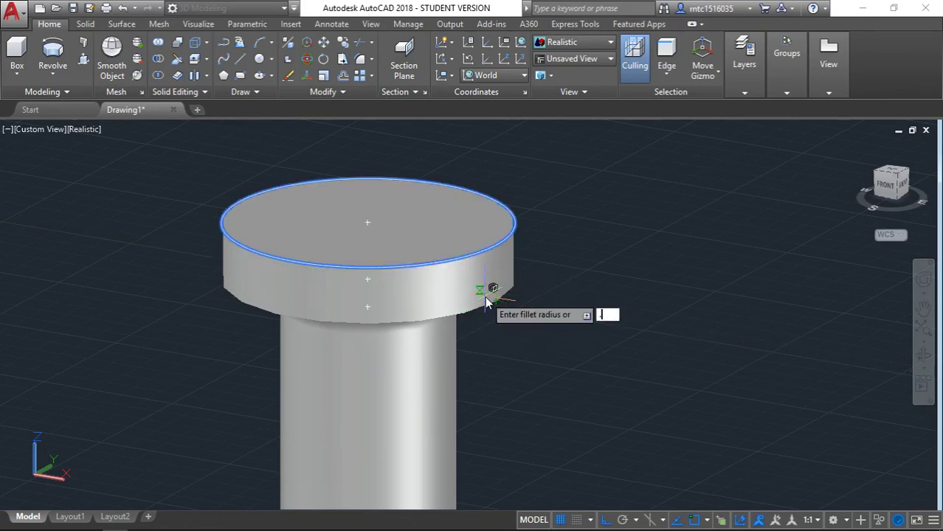
{"action": "middle_click_drag", "start_coordinate": [493, 298], "coordinate": [485, 273], "text": "shift"}
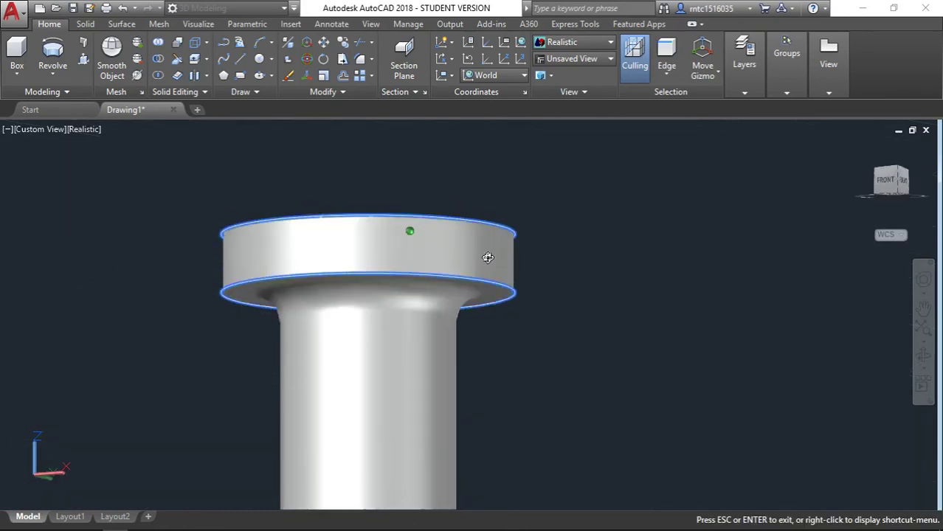
{"action": "key", "text": "Return"}
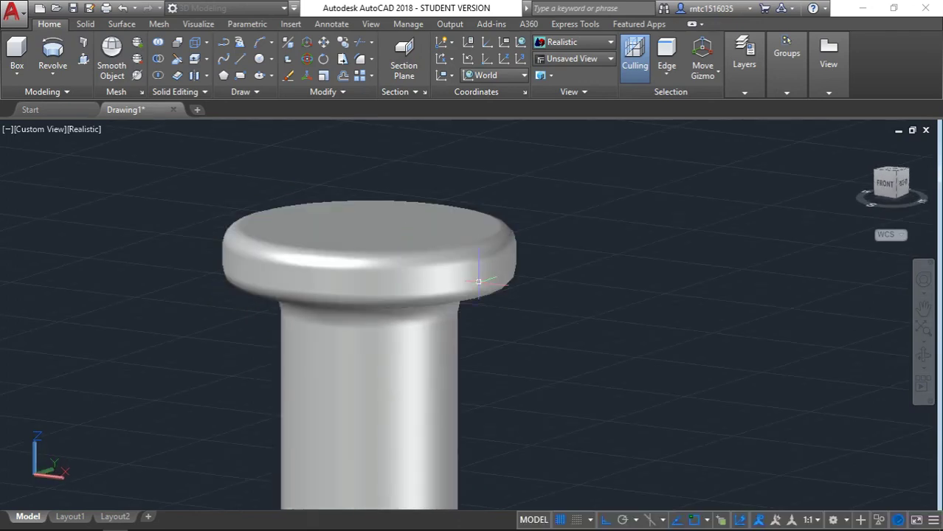
{"action": "mouse_move", "coordinate": [482, 278]}
{"action": "middle_mouse_down", "text": "shift"}
{"action": "mouse_move", "coordinate": [501, 205]}
{"action": "mouse_move", "coordinate": [559, 172]}
{"action": "mouse_move", "coordinate": [507, 324]}
{"action": "middle_mouse_up", "text": "shift"}
{"action": "scroll", "coordinate": [564, 309], "scroll_direction": "down", "scroll_amount": 3}
Window-select and remove the stray short line beside the model.
{"action": "scroll", "coordinate": [564, 309], "scroll_direction": "down", "scroll_amount": 2}
{"action": "mouse_move", "coordinate": [565, 309]}
{"action": "middle_mouse_down", "text": "shift"}
{"action": "mouse_move", "coordinate": [480, 163]}
{"action": "mouse_move", "coordinate": [515, 118]}
{"action": "mouse_move", "coordinate": [490, 200]}
{"action": "mouse_move", "coordinate": [478, 132]}
{"action": "middle_mouse_up", "text": "shift"}
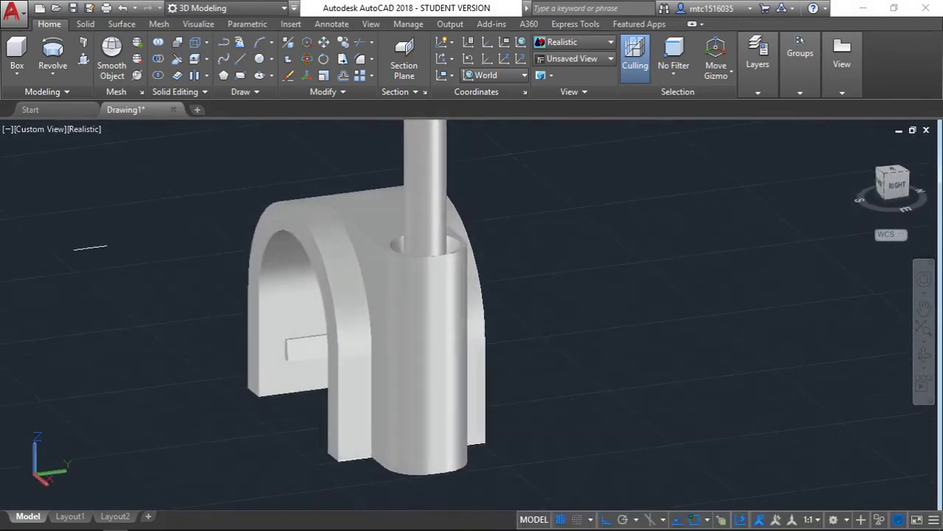
{"action": "left_click", "coordinate": [118, 217]}
{"action": "left_click", "coordinate": [44, 277]}
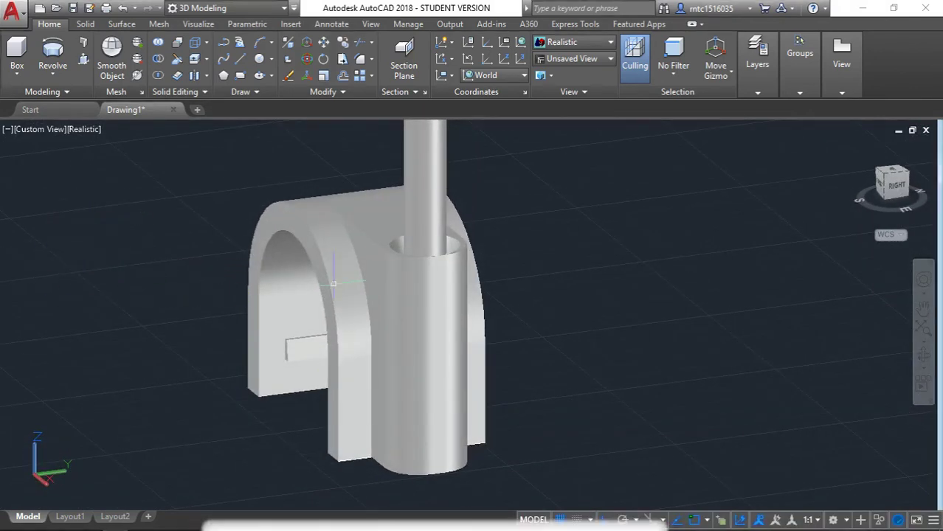
Orbit the finished clip to view it from the front, behind, below and right-back.
{"action": "mouse_move", "coordinate": [287, 295]}
{"action": "middle_mouse_down", "text": "shift"}
{"action": "mouse_move", "coordinate": [475, 311]}
{"action": "mouse_move", "coordinate": [547, 245]}
{"action": "mouse_move", "coordinate": [643, 212]}
{"action": "mouse_move", "coordinate": [720, 267]}
{"action": "mouse_move", "coordinate": [725, 302]}
{"action": "middle_mouse_up", "text": "shift"}
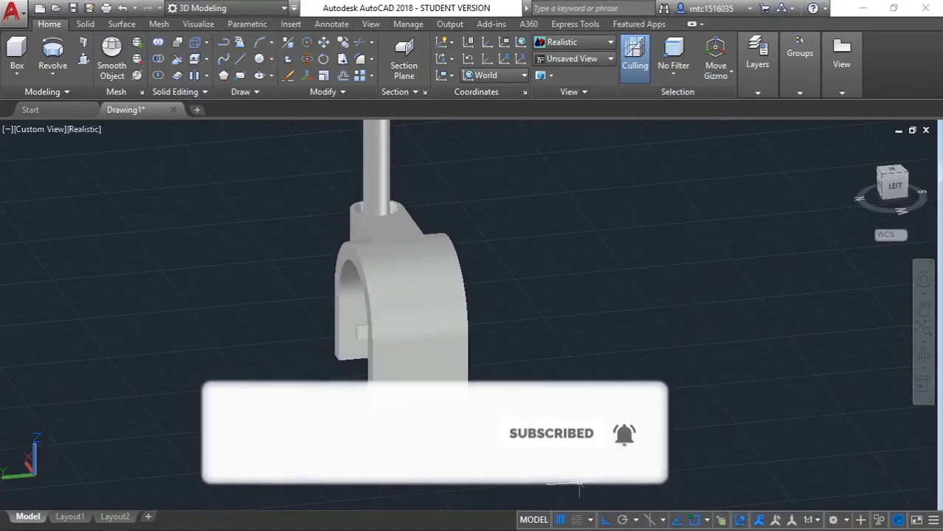
{"action": "mouse_move", "coordinate": [475, 337]}
{"action": "middle_mouse_down", "text": "shift"}
{"action": "mouse_move", "coordinate": [322, 315]}
{"action": "mouse_move", "coordinate": [221, 346]}
{"action": "mouse_move", "coordinate": [164, 354]}
{"action": "mouse_move", "coordinate": [122, 345]}
{"action": "middle_mouse_up", "text": "shift"}
{"action": "scroll", "coordinate": [368, 319], "scroll_direction": "up", "scroll_amount": 2}
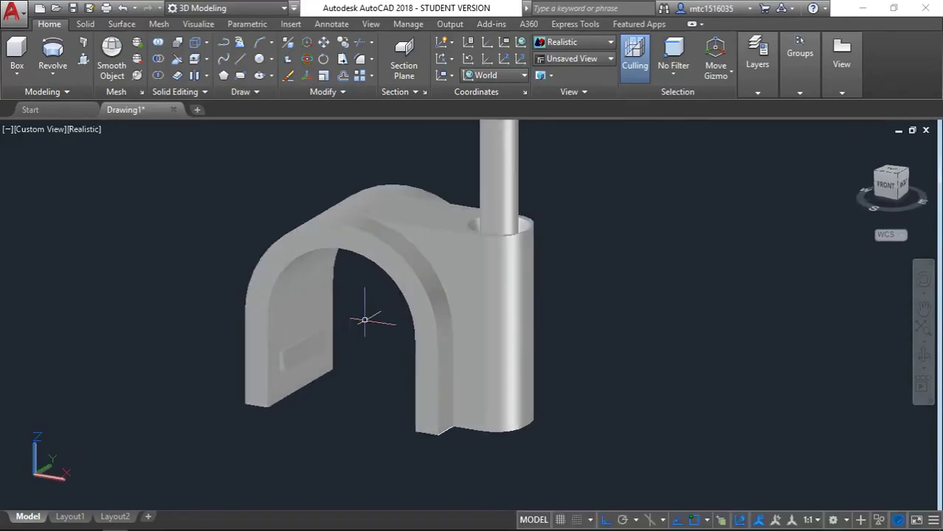
{"action": "scroll", "coordinate": [362, 353], "scroll_direction": "down", "scroll_amount": 3}
{"action": "middle_click_drag", "start_coordinate": [361, 354], "coordinate": [315, 380], "text": "shift"}
{"action": "mouse_move", "coordinate": [282, 331]}
{"action": "middle_mouse_down", "text": "shift"}
{"action": "mouse_move", "coordinate": [579, 421]}
{"action": "mouse_move", "coordinate": [655, 367]}
{"action": "middle_mouse_up", "text": "shift"}
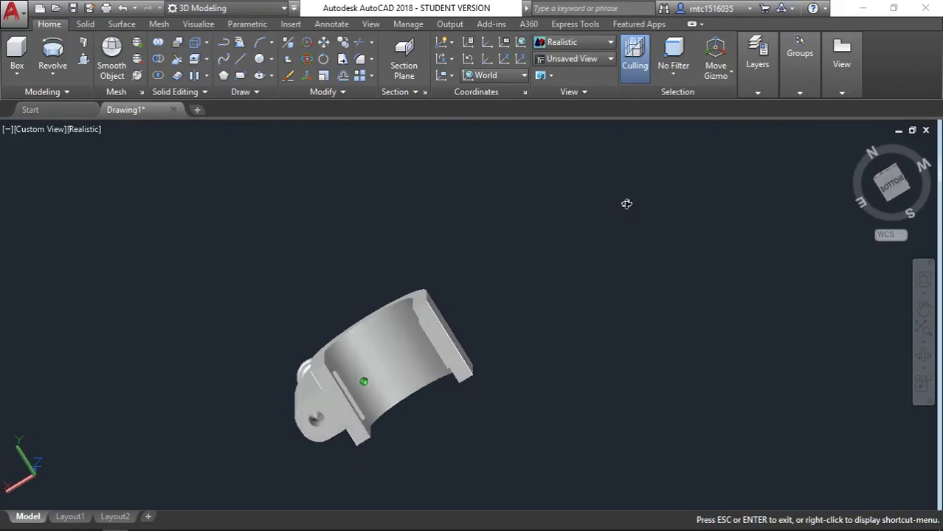
{"action": "middle_click_drag", "start_coordinate": [510, 271], "coordinate": [290, 466], "text": "shift"}
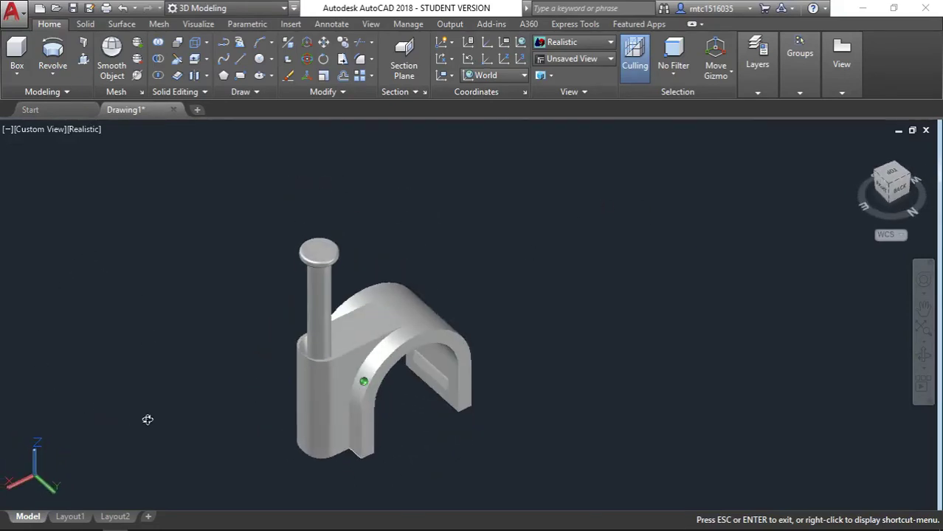
{"action": "mouse_move", "coordinate": [319, 412]}
{"action": "middle_mouse_down", "text": "shift"}
{"action": "mouse_move", "coordinate": [366, 326]}
{"action": "mouse_move", "coordinate": [282, 265]}
{"action": "mouse_move", "coordinate": [193, 280]}
{"action": "mouse_move", "coordinate": [73, 357]}
{"action": "mouse_move", "coordinate": [27, 354]}
{"action": "mouse_move", "coordinate": [242, 357]}
{"action": "mouse_move", "coordinate": [185, 330]}
{"action": "mouse_move", "coordinate": [165, 286]}
{"action": "mouse_move", "coordinate": [221, 221]}
{"action": "mouse_move", "coordinate": [368, 311]}
{"action": "mouse_move", "coordinate": [383, 413]}
{"action": "middle_mouse_up", "text": "shift"}
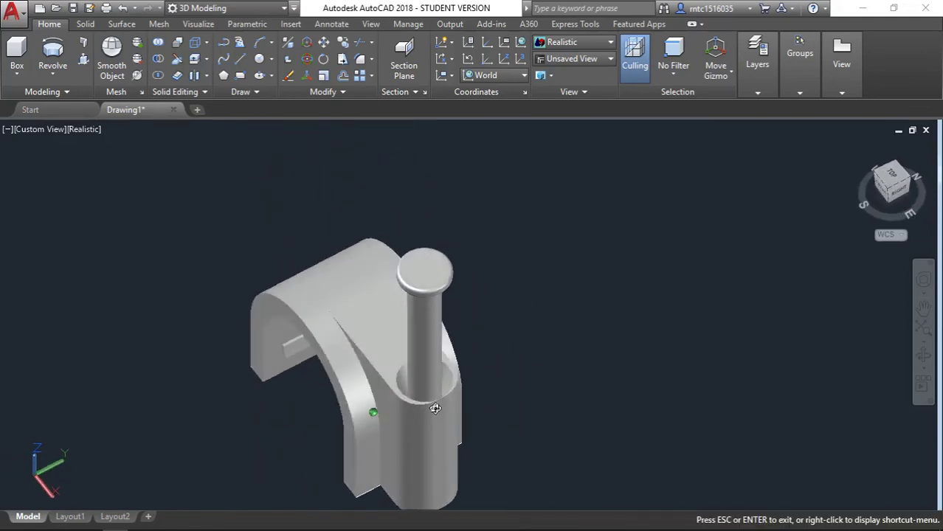
{"action": "mouse_move", "coordinate": [541, 404]}
{"action": "middle_mouse_down", "text": "shift"}
{"action": "mouse_move", "coordinate": [562, 331]}
{"action": "mouse_move", "coordinate": [627, 237]}
{"action": "mouse_move", "coordinate": [540, 168]}
{"action": "mouse_move", "coordinate": [368, 235]}
{"action": "middle_mouse_up", "text": "shift"}
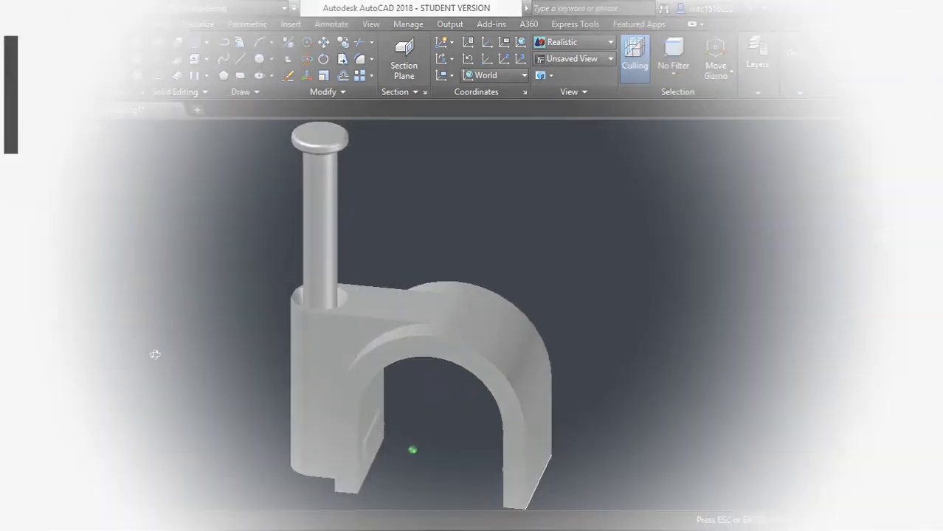